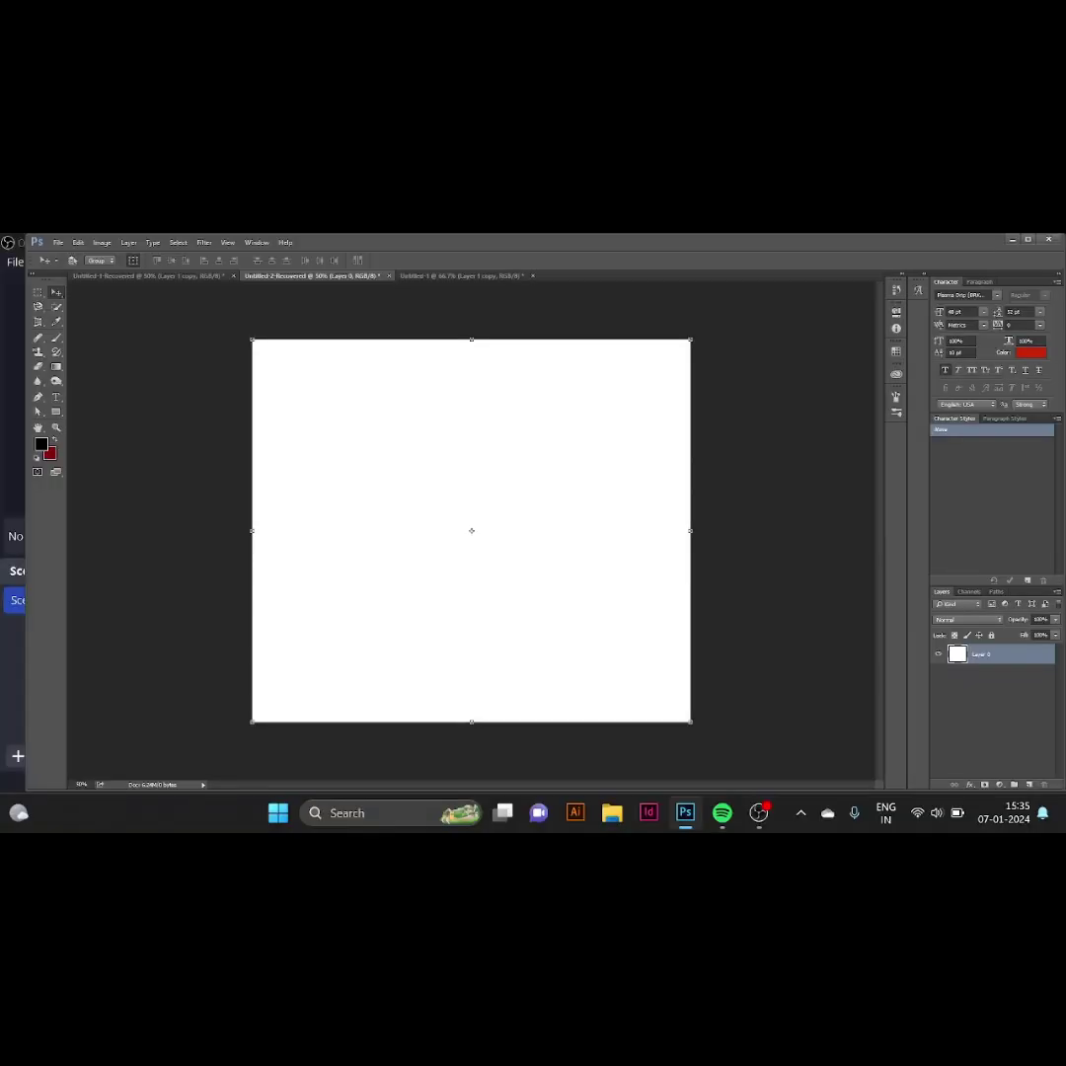
Add a Gradient Fill layer and set the gradient's left colour stop to light blue
{"action": "left_click", "coordinate": [1000, 784]}
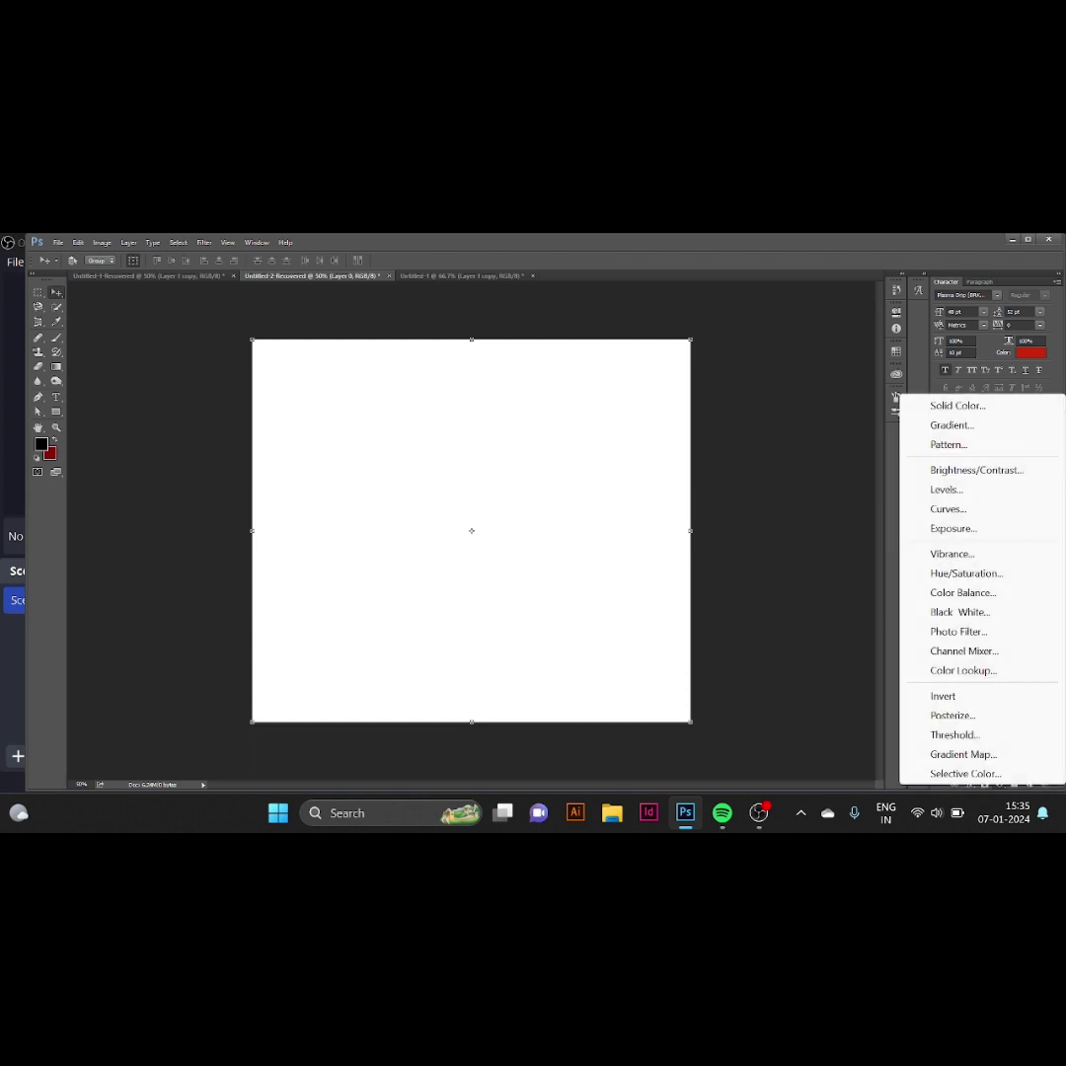
{"action": "left_click", "coordinate": [951, 424]}
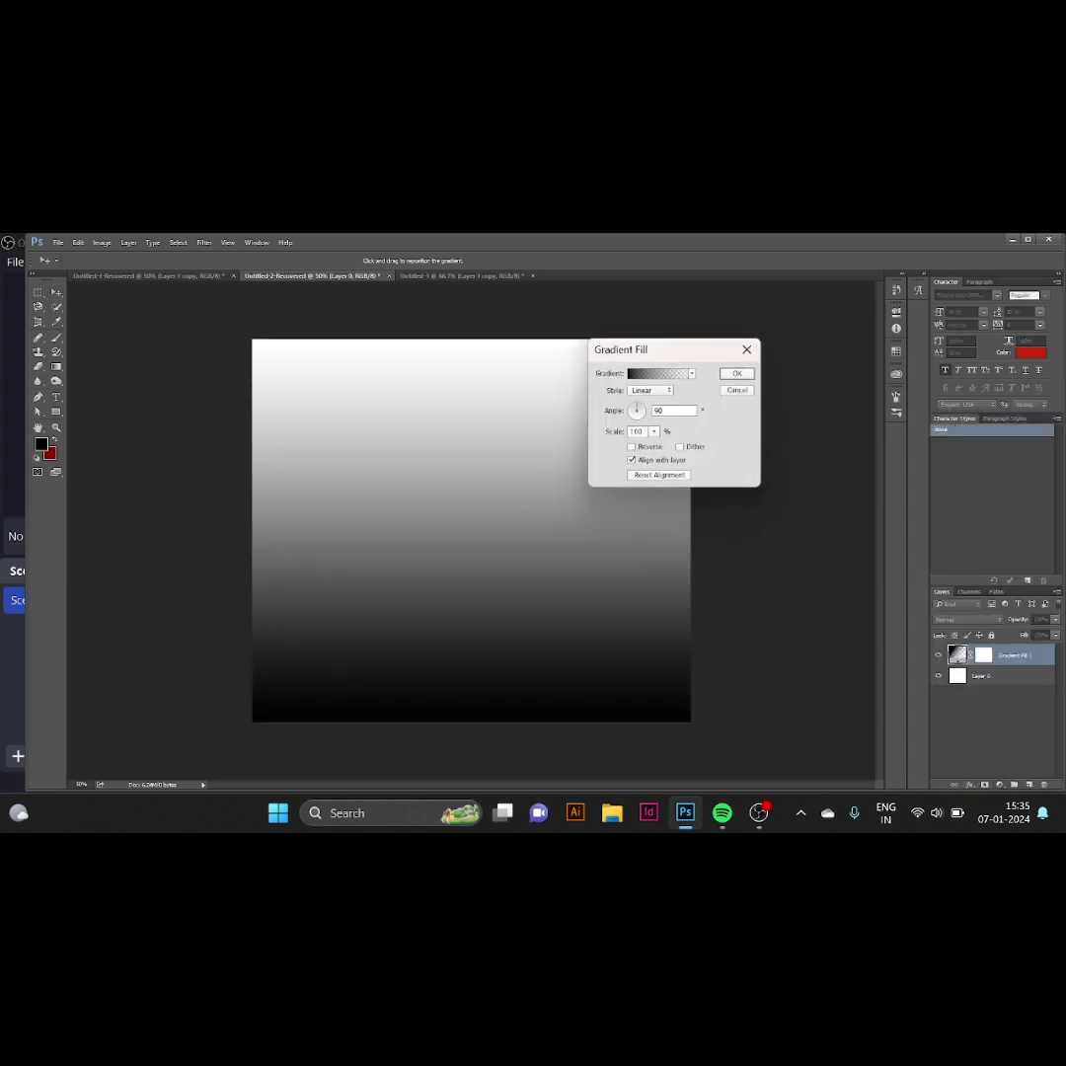
{"action": "left_click", "coordinate": [656, 373]}
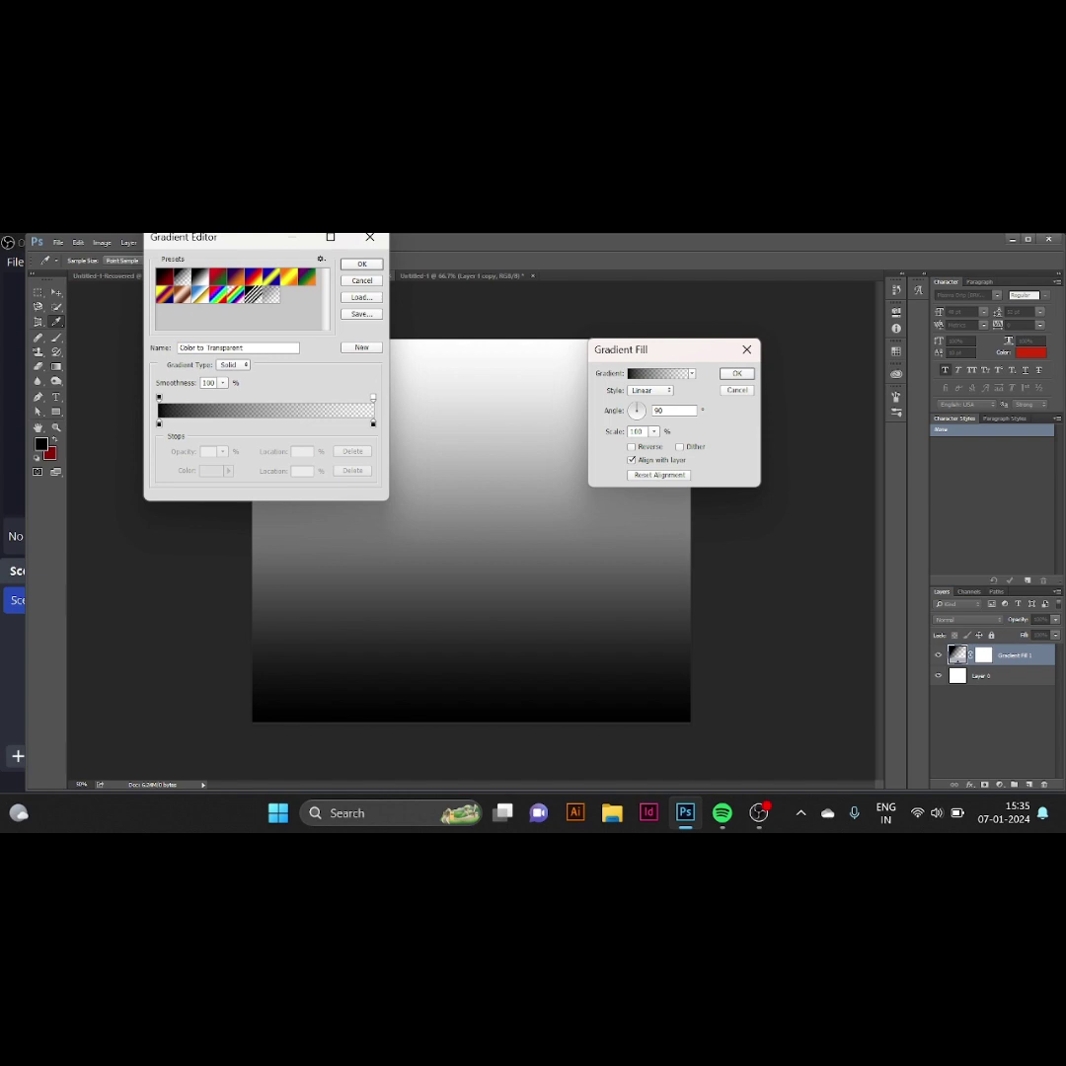
{"action": "left_click", "coordinate": [159, 424]}
{"action": "double_click", "coordinate": [159, 424]}
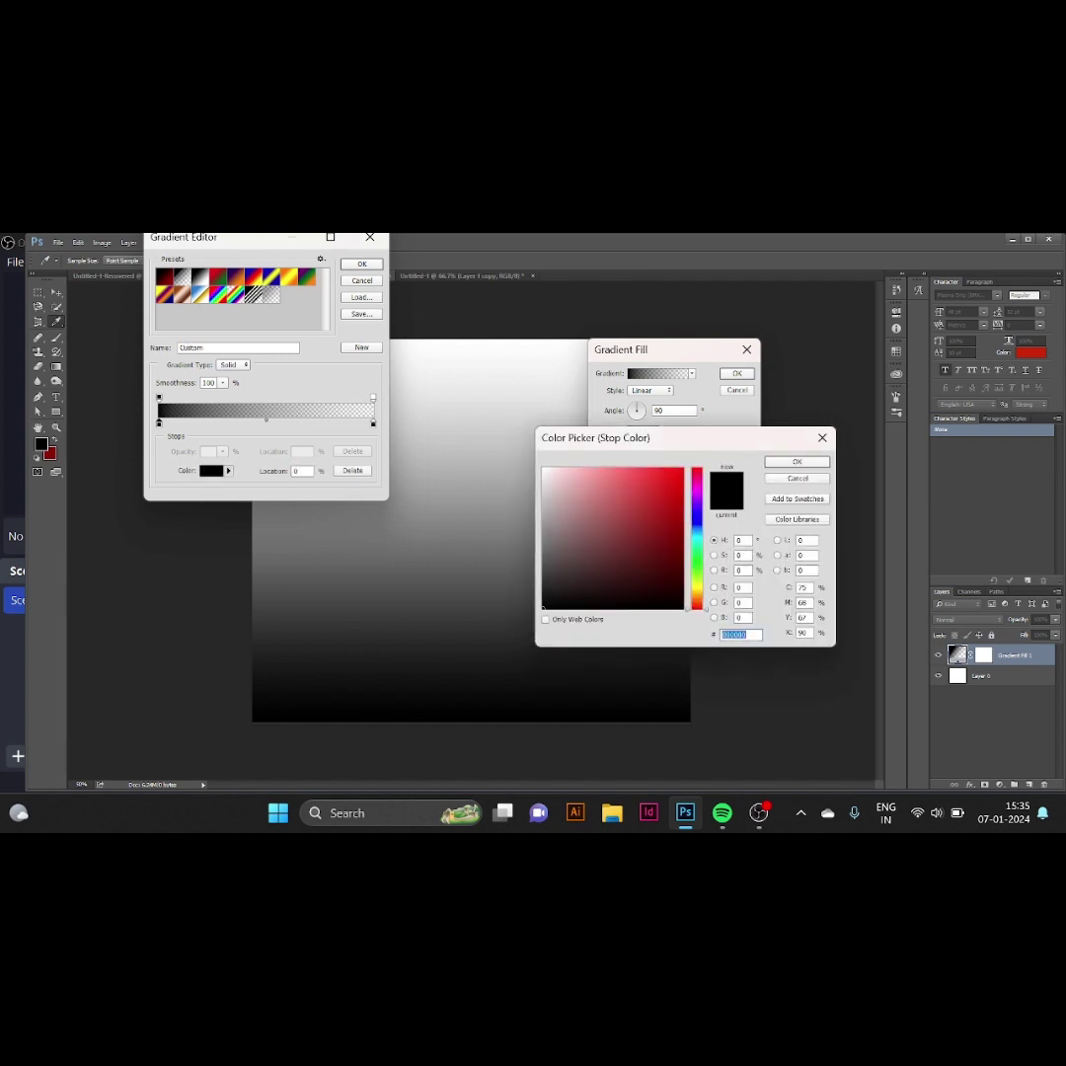
{"action": "left_click", "coordinate": [697, 526]}
{"action": "left_click", "coordinate": [588, 469]}
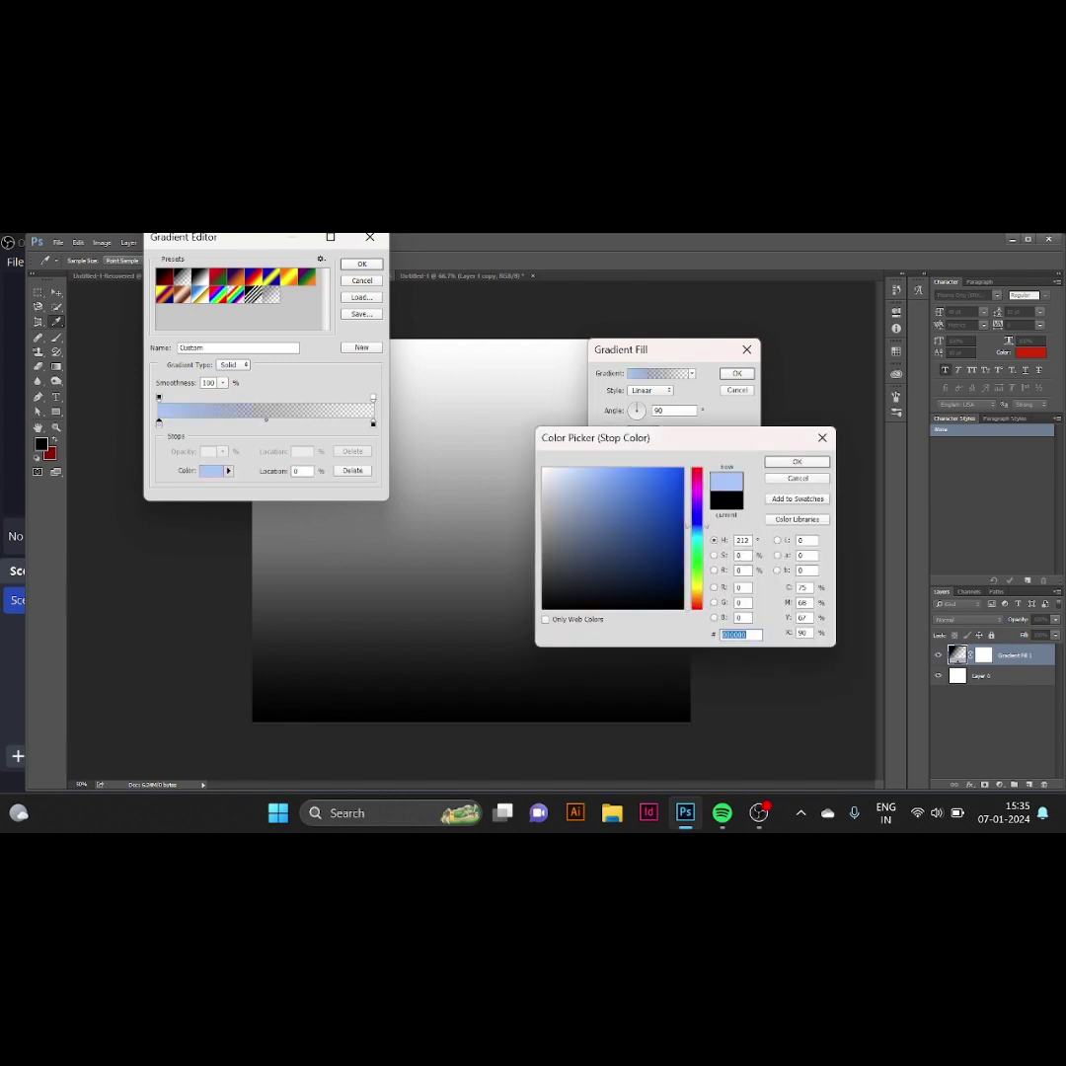
{"action": "left_click_drag", "start_coordinate": [589, 470], "coordinate": [585, 469]}
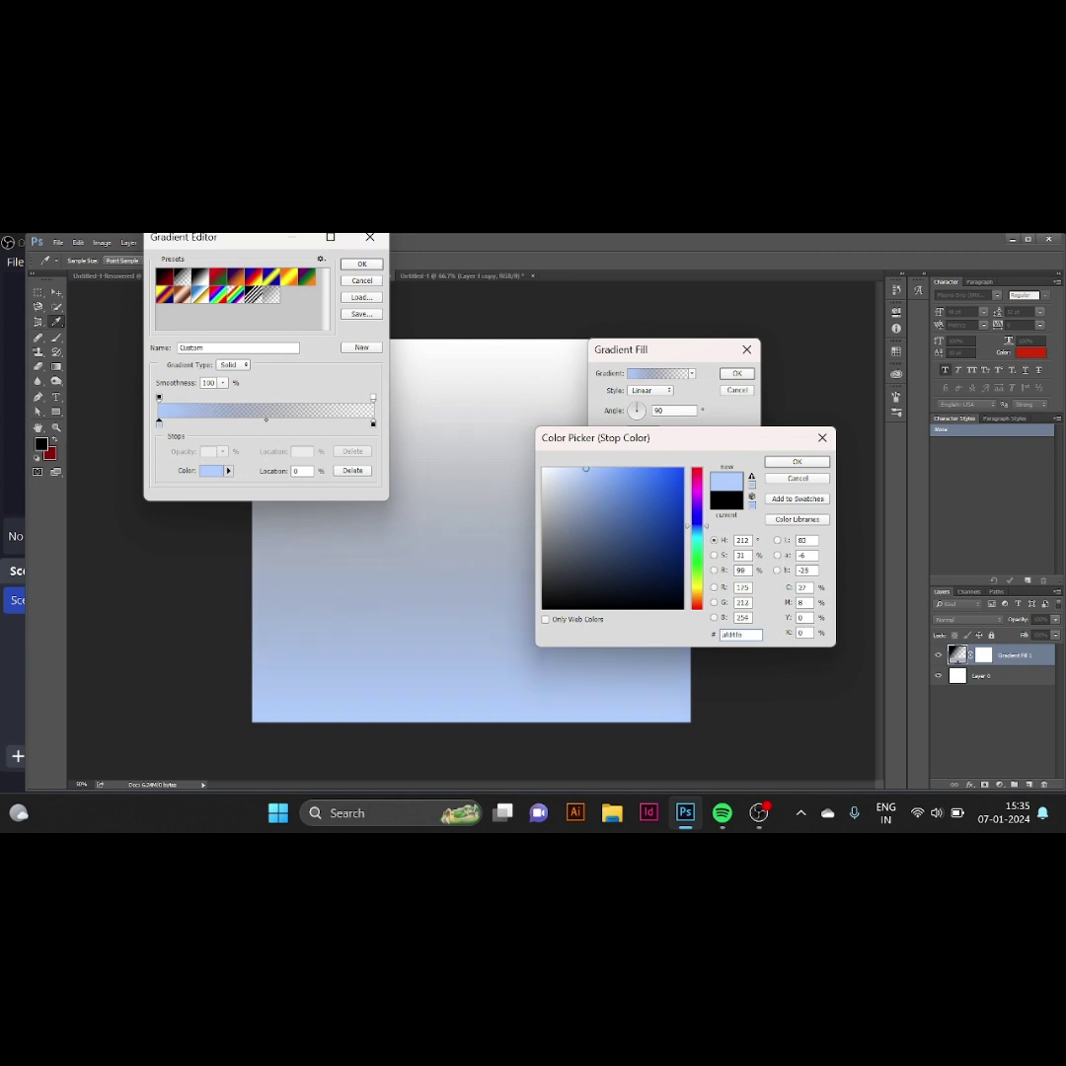
{"action": "left_click", "coordinate": [796, 461]}
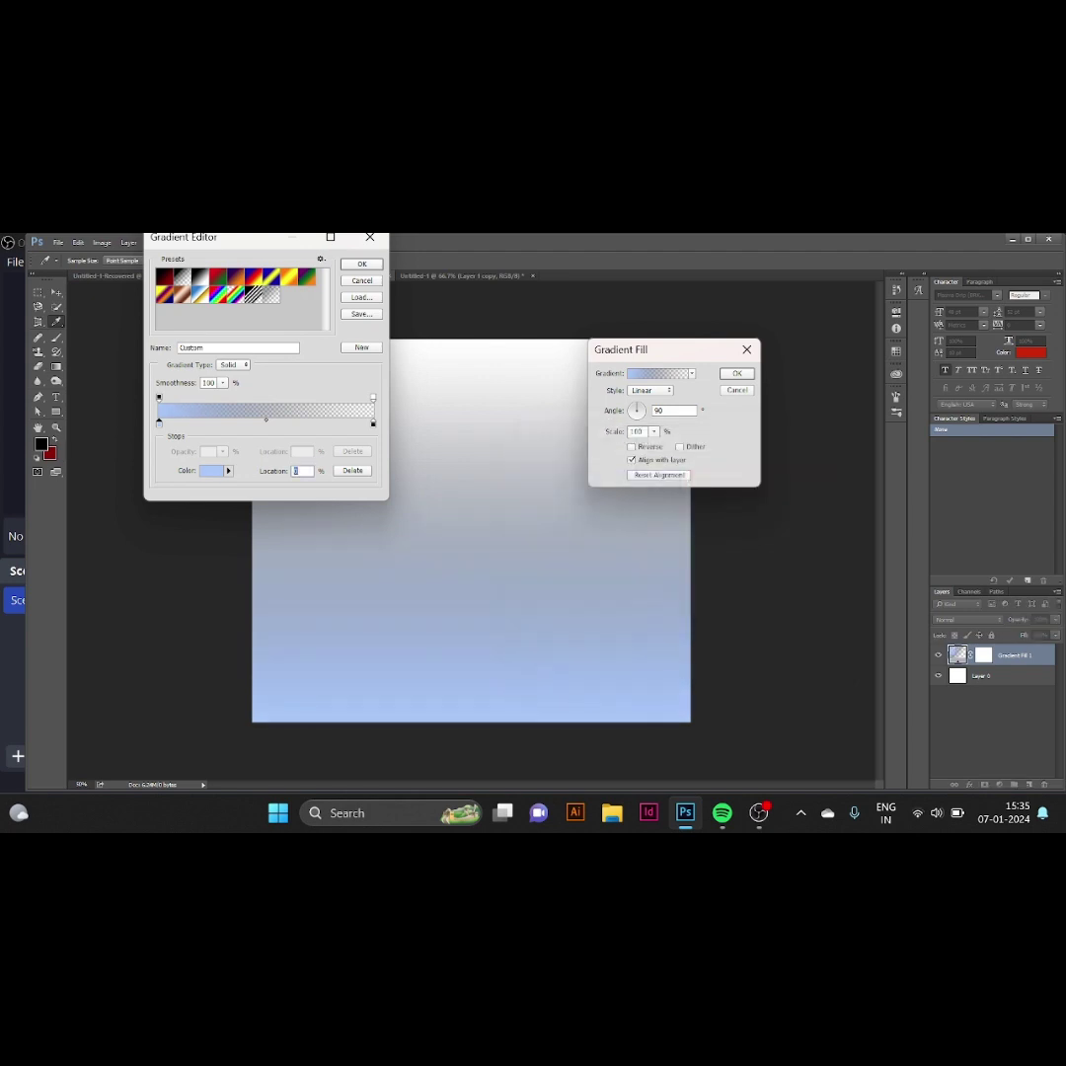
Switch to the Black, White preset and recolour its left stop a slightly saturated light blue
{"action": "left_click", "coordinate": [193, 276]}
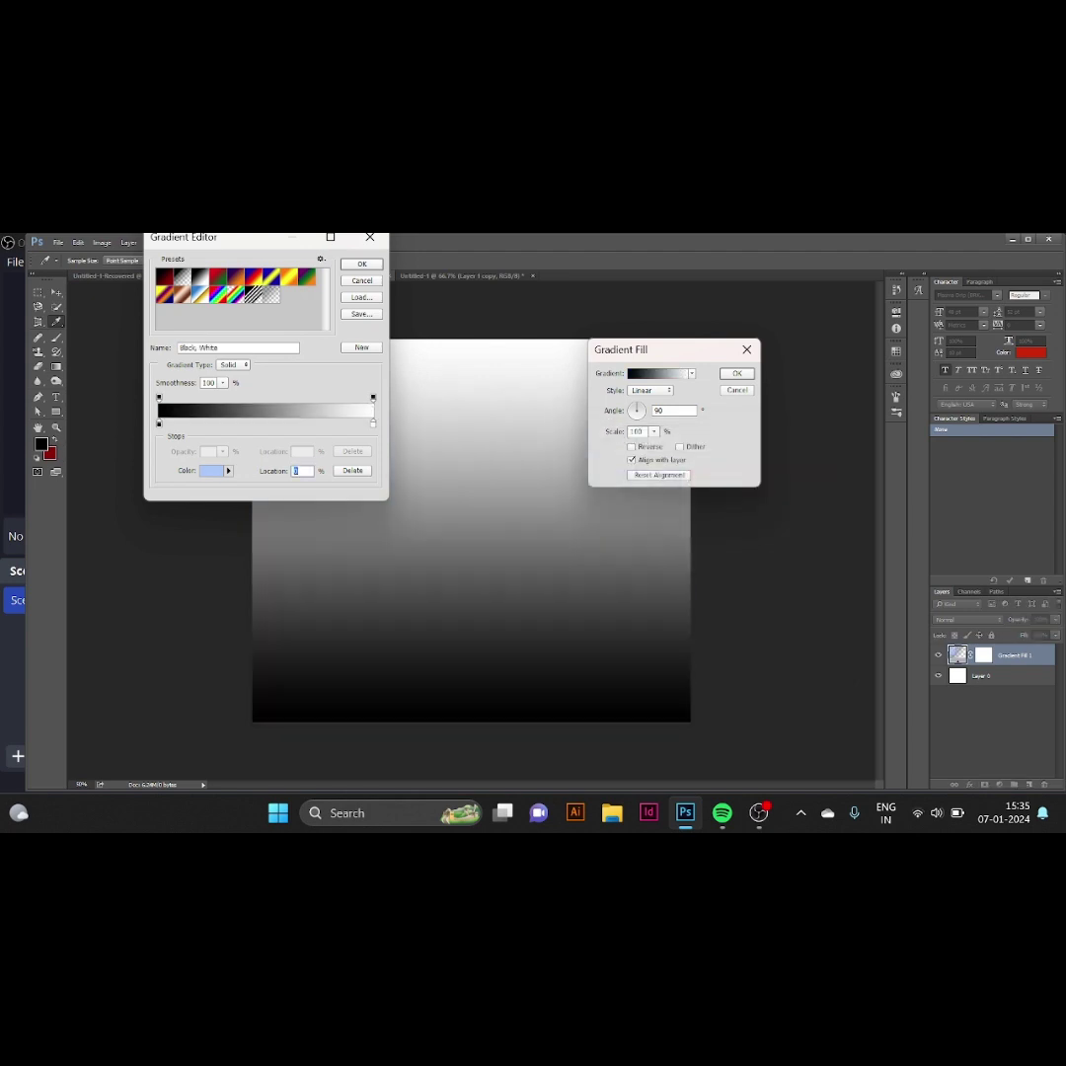
{"action": "left_click", "coordinate": [158, 424]}
{"action": "left_click", "coordinate": [211, 470]}
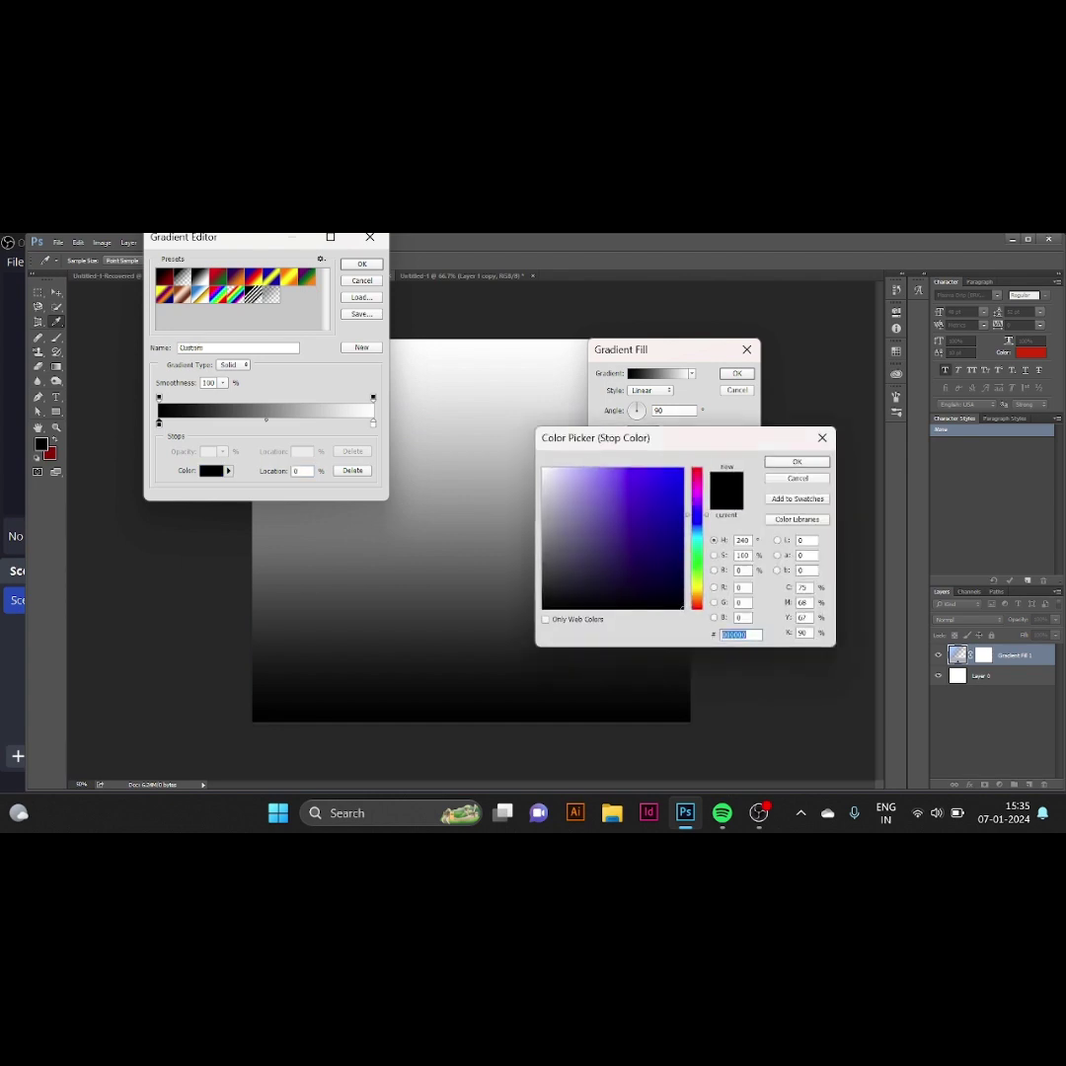
{"action": "left_click_drag", "start_coordinate": [696, 514], "coordinate": [696, 527]}
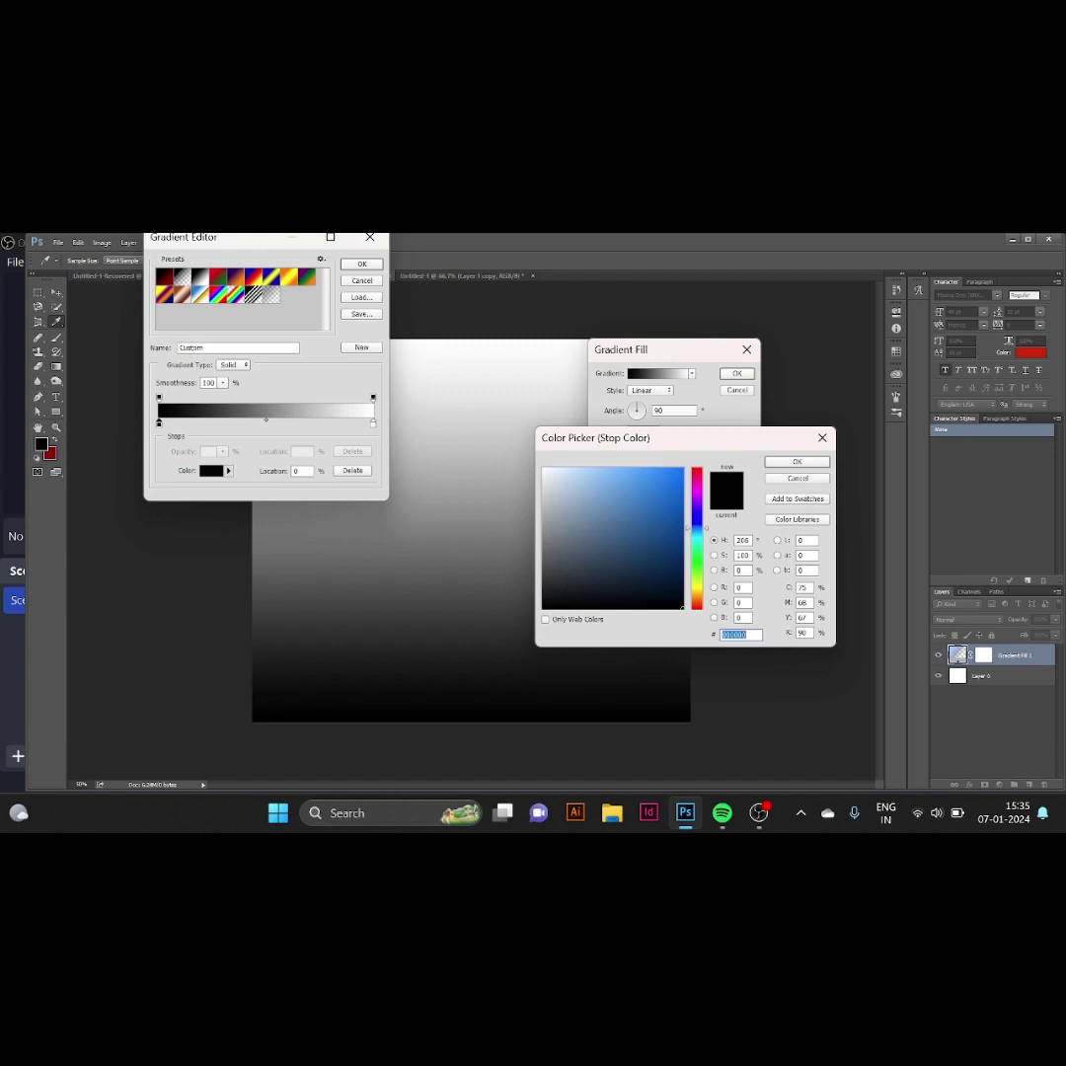
{"action": "left_click", "coordinate": [578, 470]}
{"action": "left_click_drag", "start_coordinate": [577, 470], "coordinate": [591, 470]}
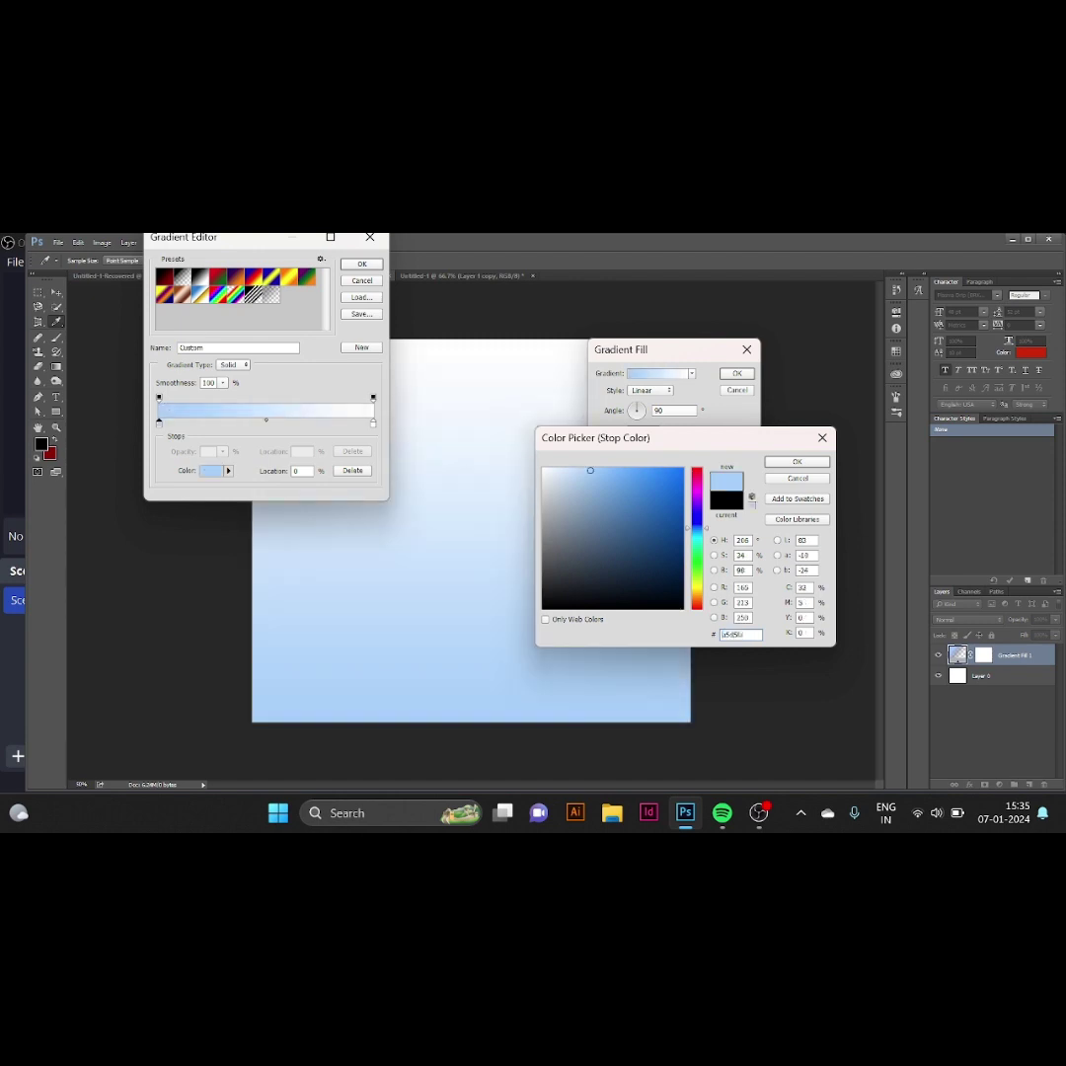
{"action": "key", "text": "Return"}
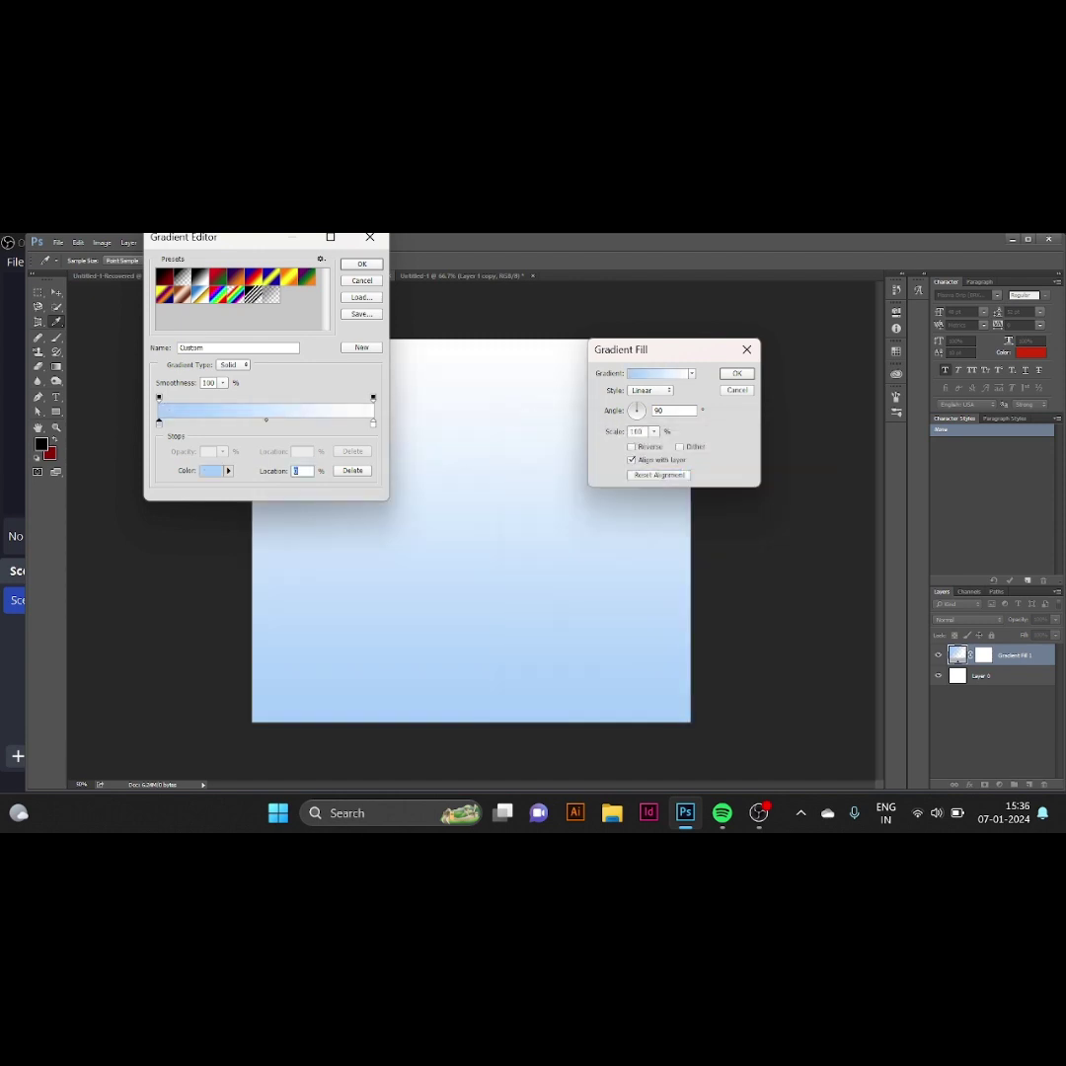
Set the right colour stop to pale blue a5d5fa and finish the gradient colours
{"action": "double_click", "coordinate": [373, 422]}
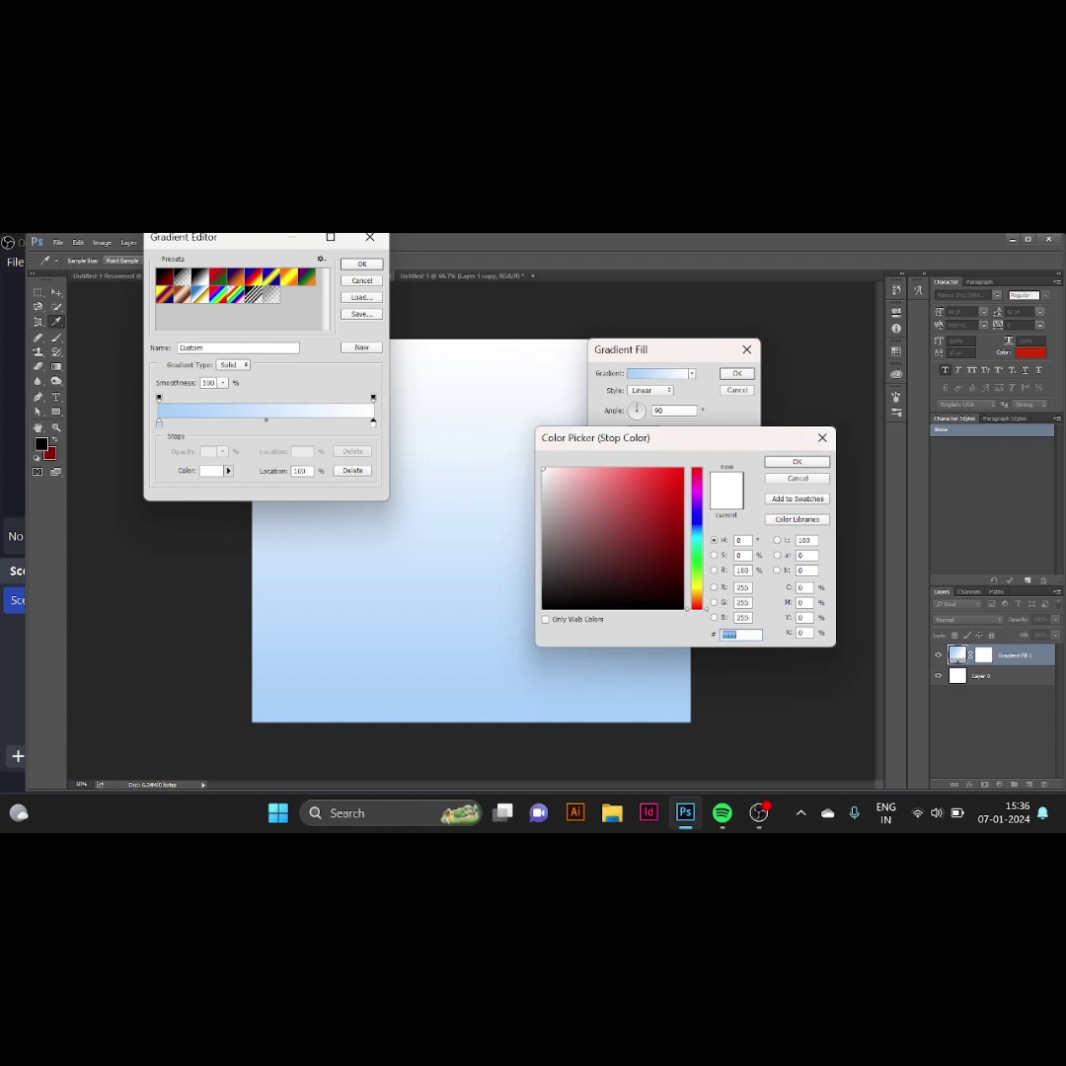
{"action": "type", "text": "a5d5fa"}
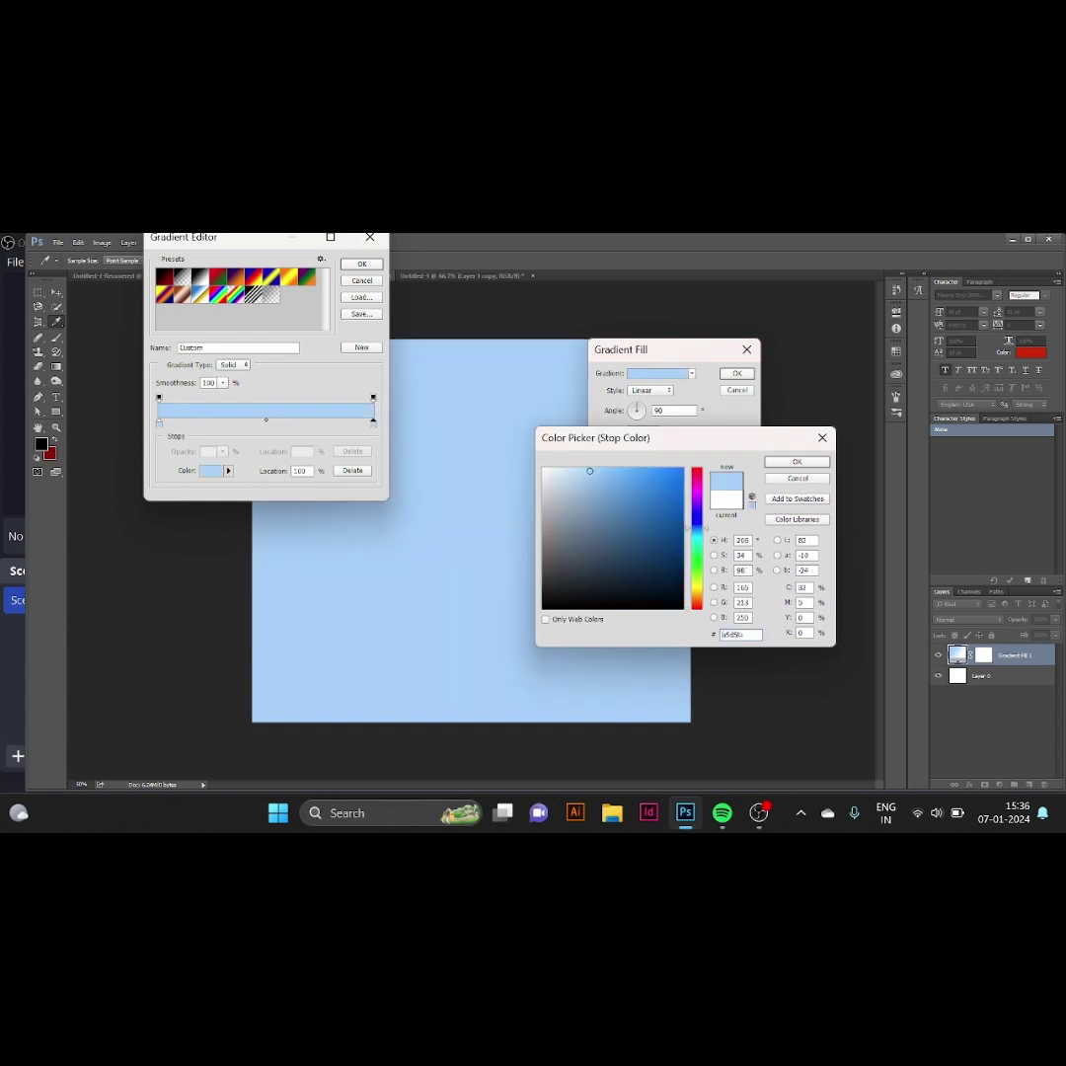
{"action": "left_click", "coordinate": [609, 471]}
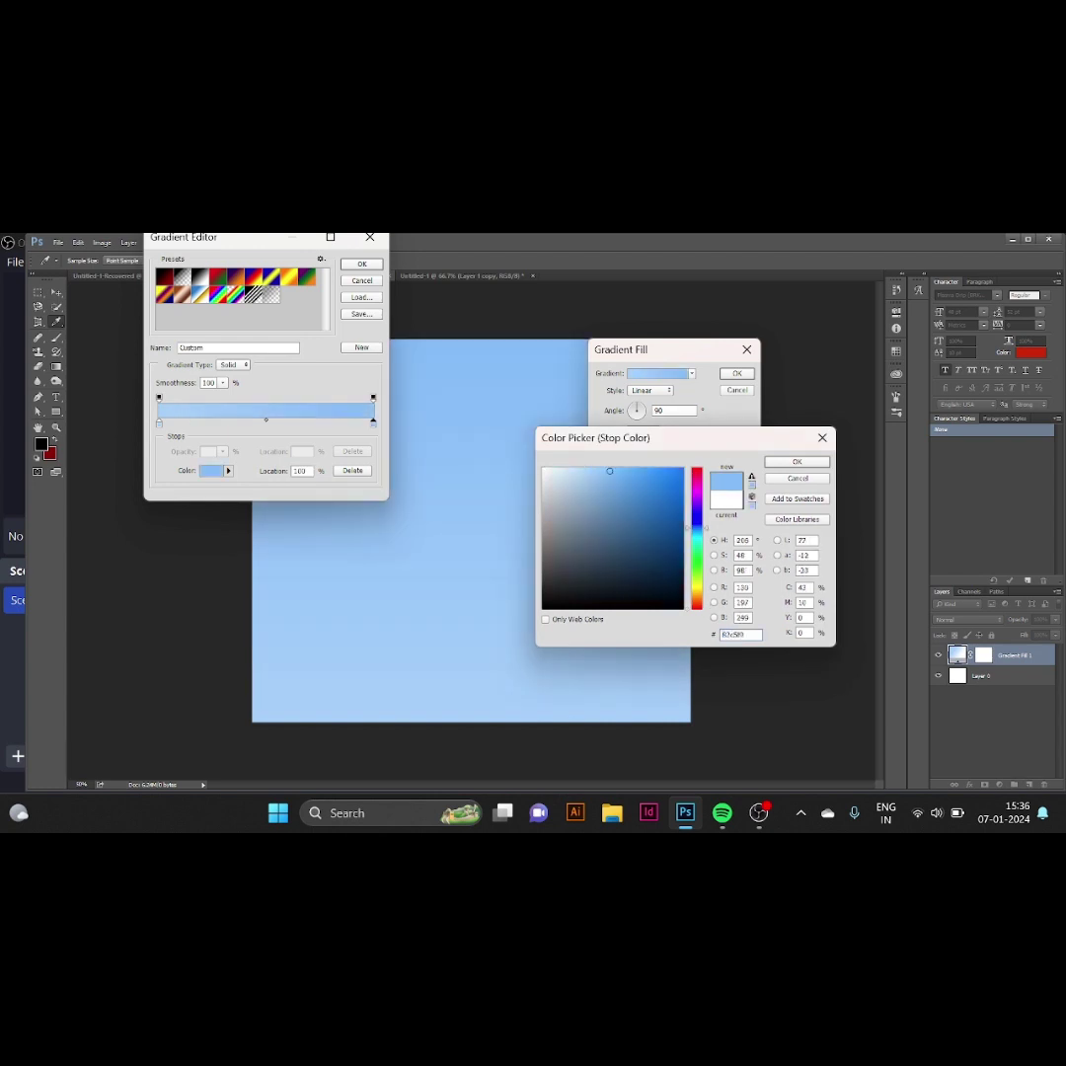
{"action": "left_click", "coordinate": [564, 470]}
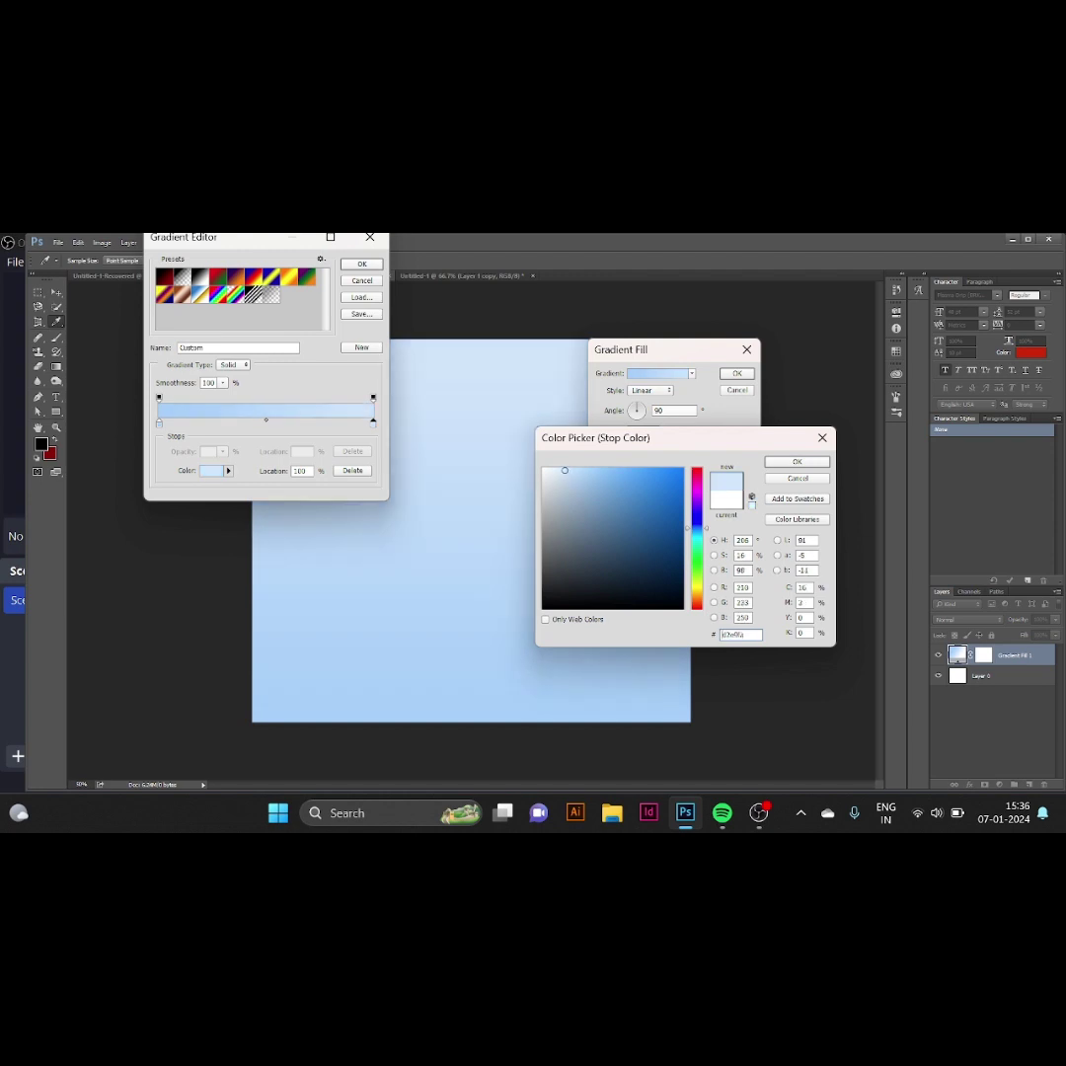
{"action": "key", "text": "Return"}
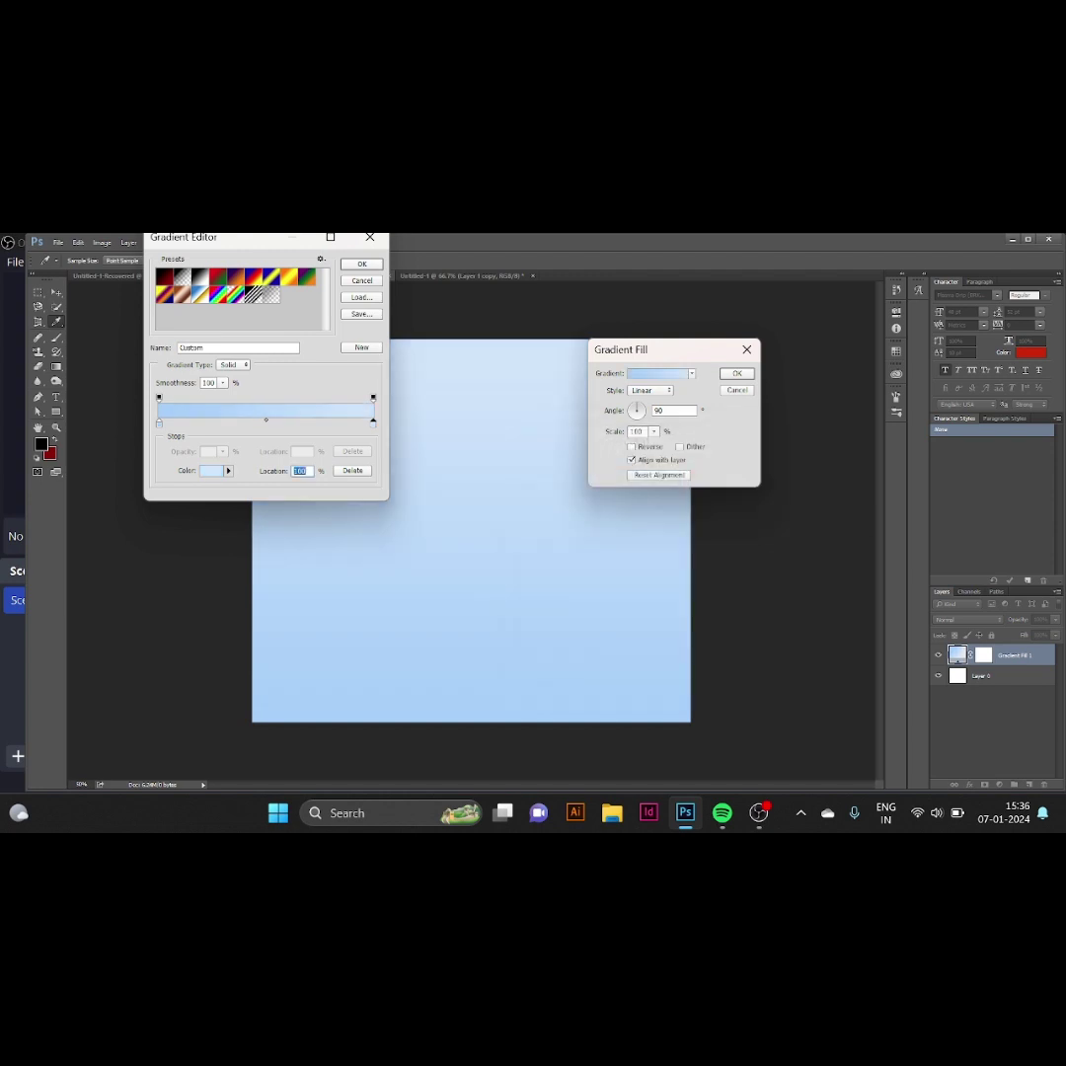
{"action": "key", "text": "Return"}
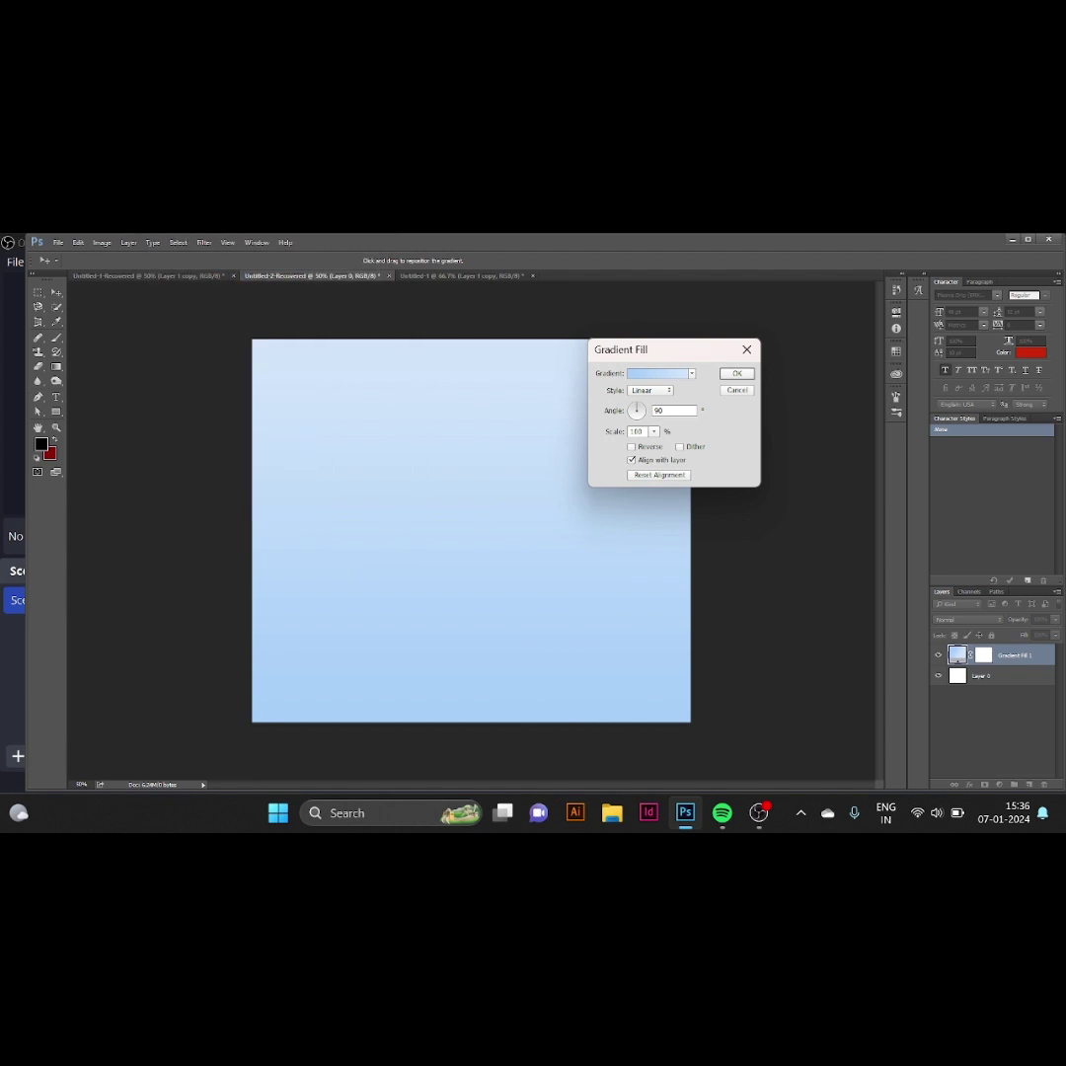
Make the gradient Radial, rearrange its stops for a pale centre, and apply the fill
{"action": "left_click", "coordinate": [650, 389]}
{"action": "left_click", "coordinate": [646, 400]}
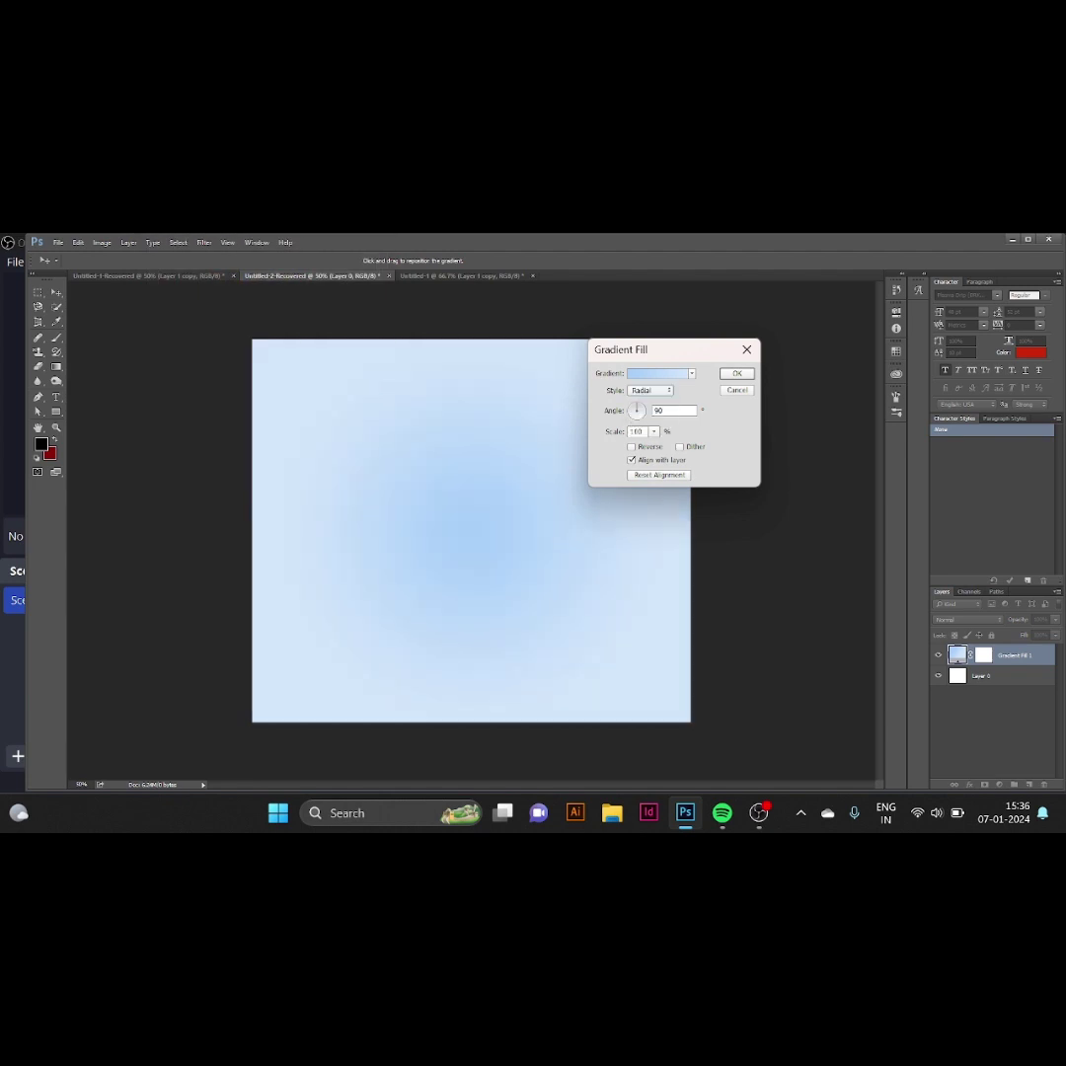
{"action": "left_click", "coordinate": [659, 373]}
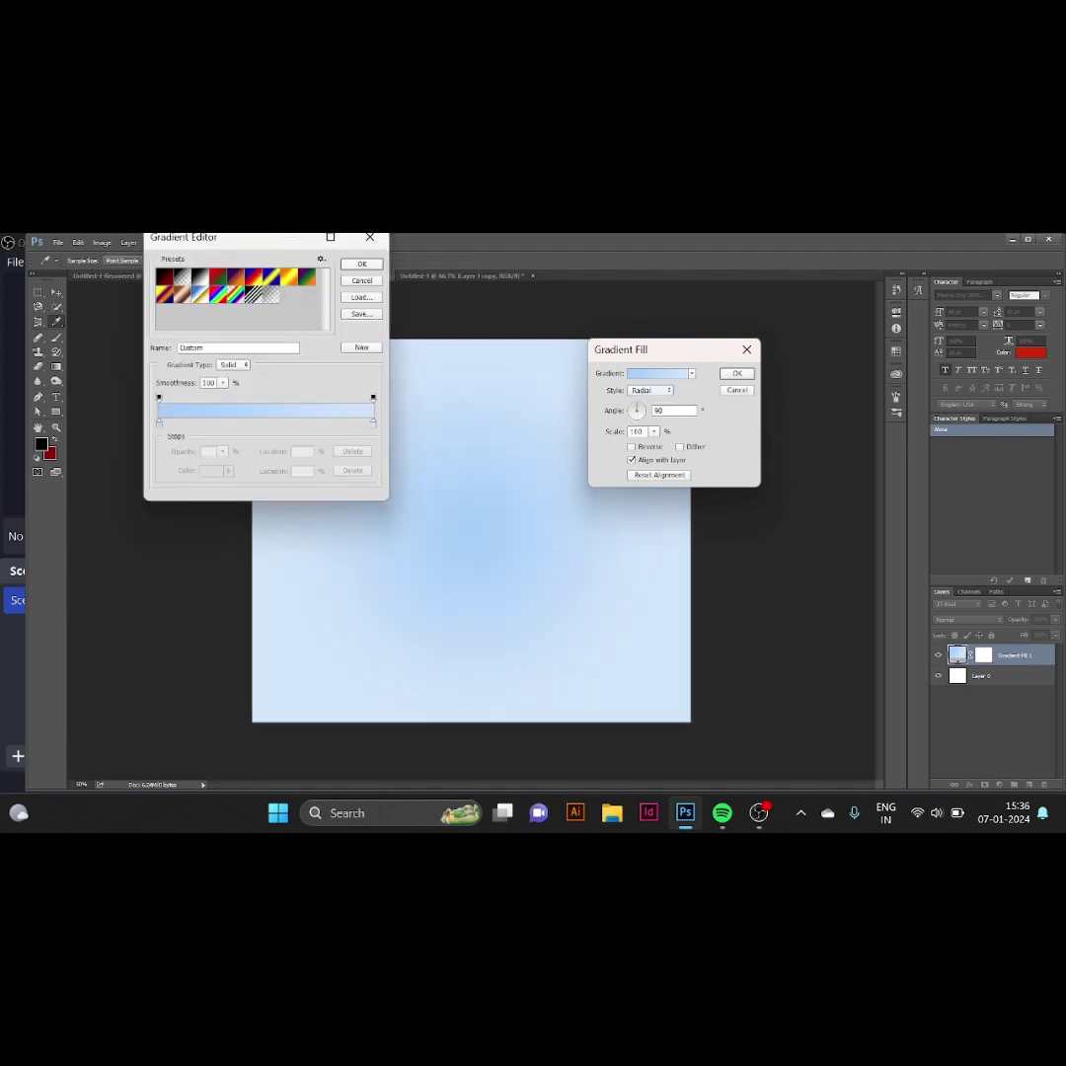
{"action": "left_click_drag", "start_coordinate": [466, 545], "coordinate": [472, 531]}
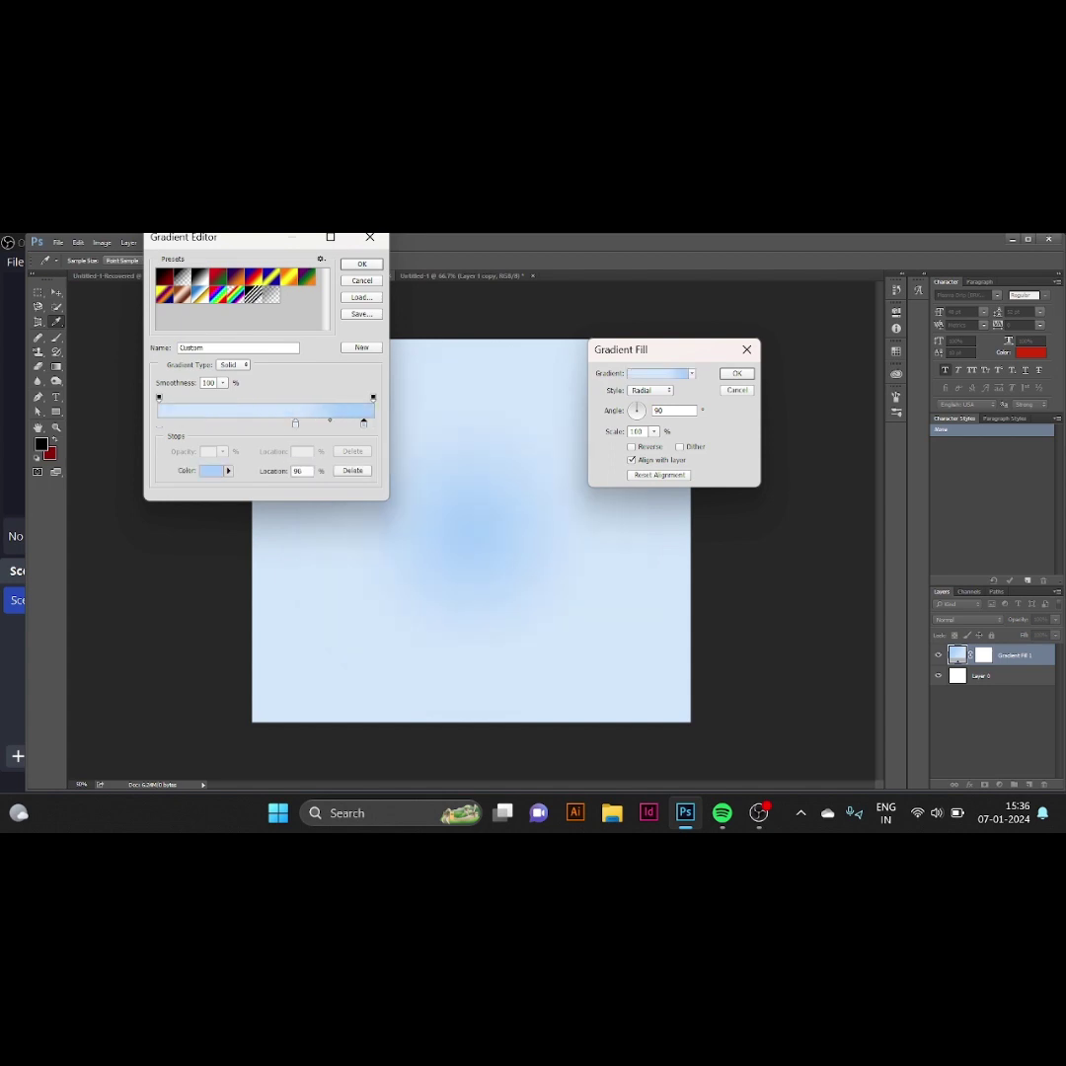
{"action": "mouse_move", "coordinate": [159, 424]}
{"action": "left_mouse_down"}
{"action": "mouse_move", "coordinate": [373, 425]}
{"action": "mouse_move", "coordinate": [301, 422]}
{"action": "mouse_move", "coordinate": [299, 474]}
{"action": "left_mouse_up"}
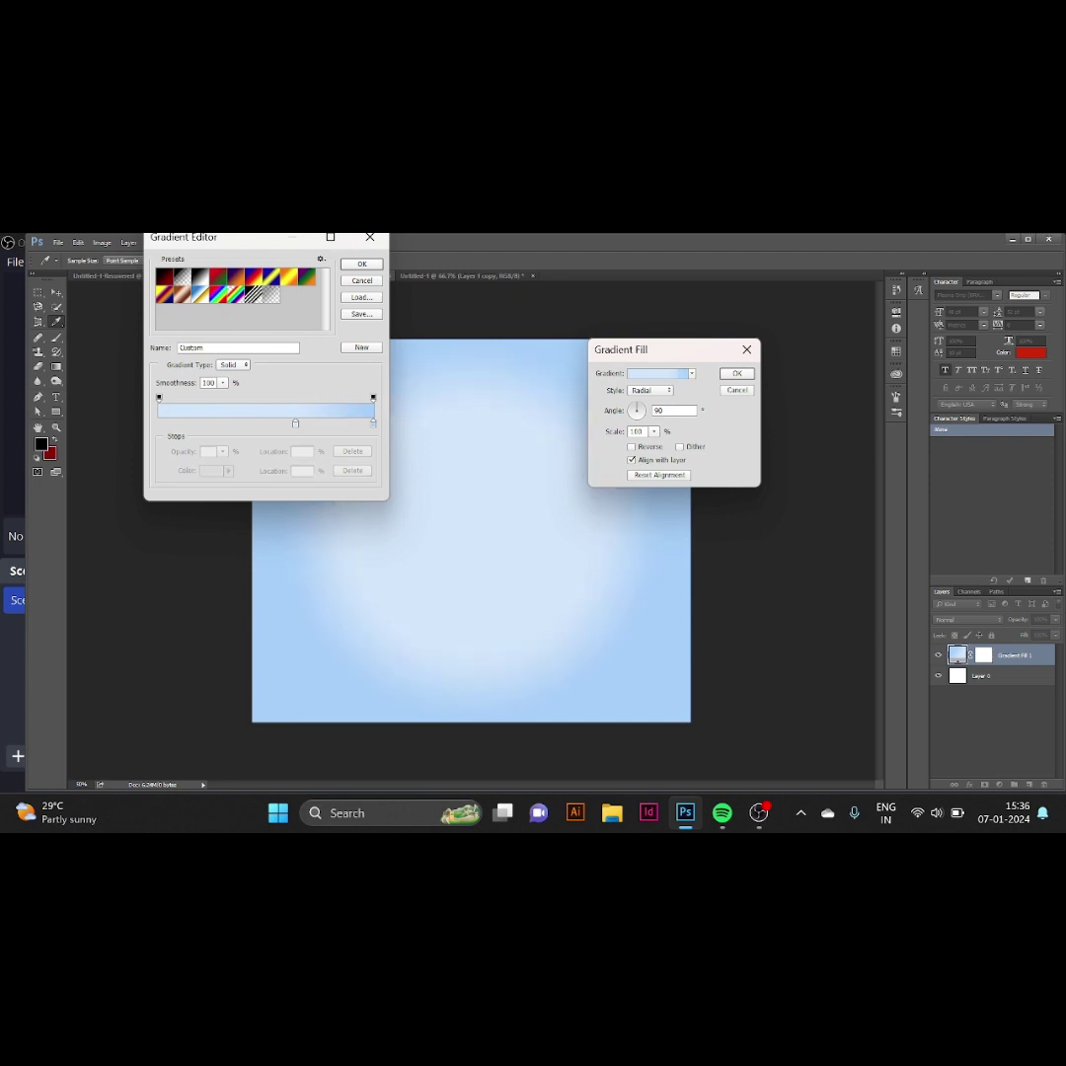
{"action": "left_click", "coordinate": [159, 423]}
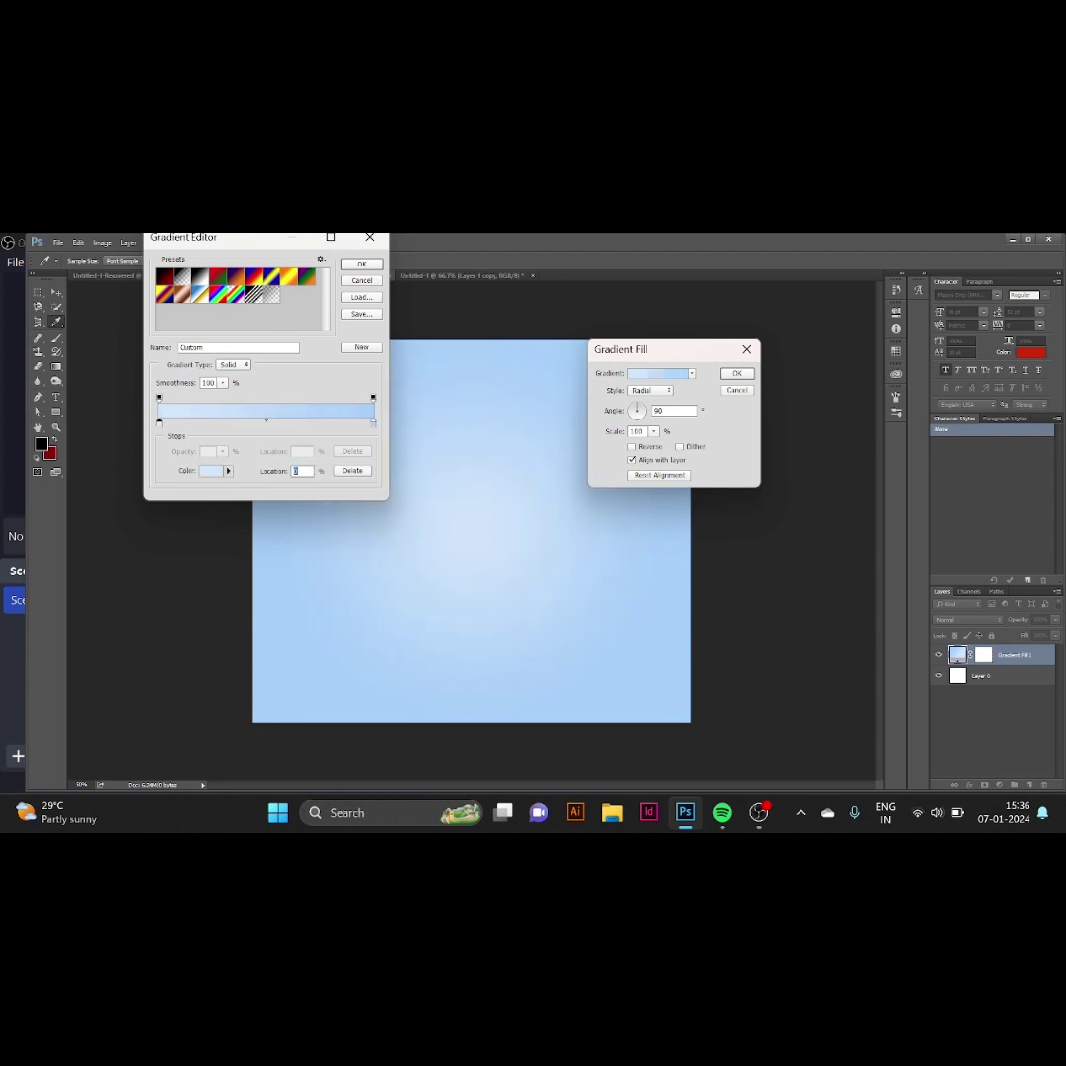
{"action": "left_click", "coordinate": [362, 263]}
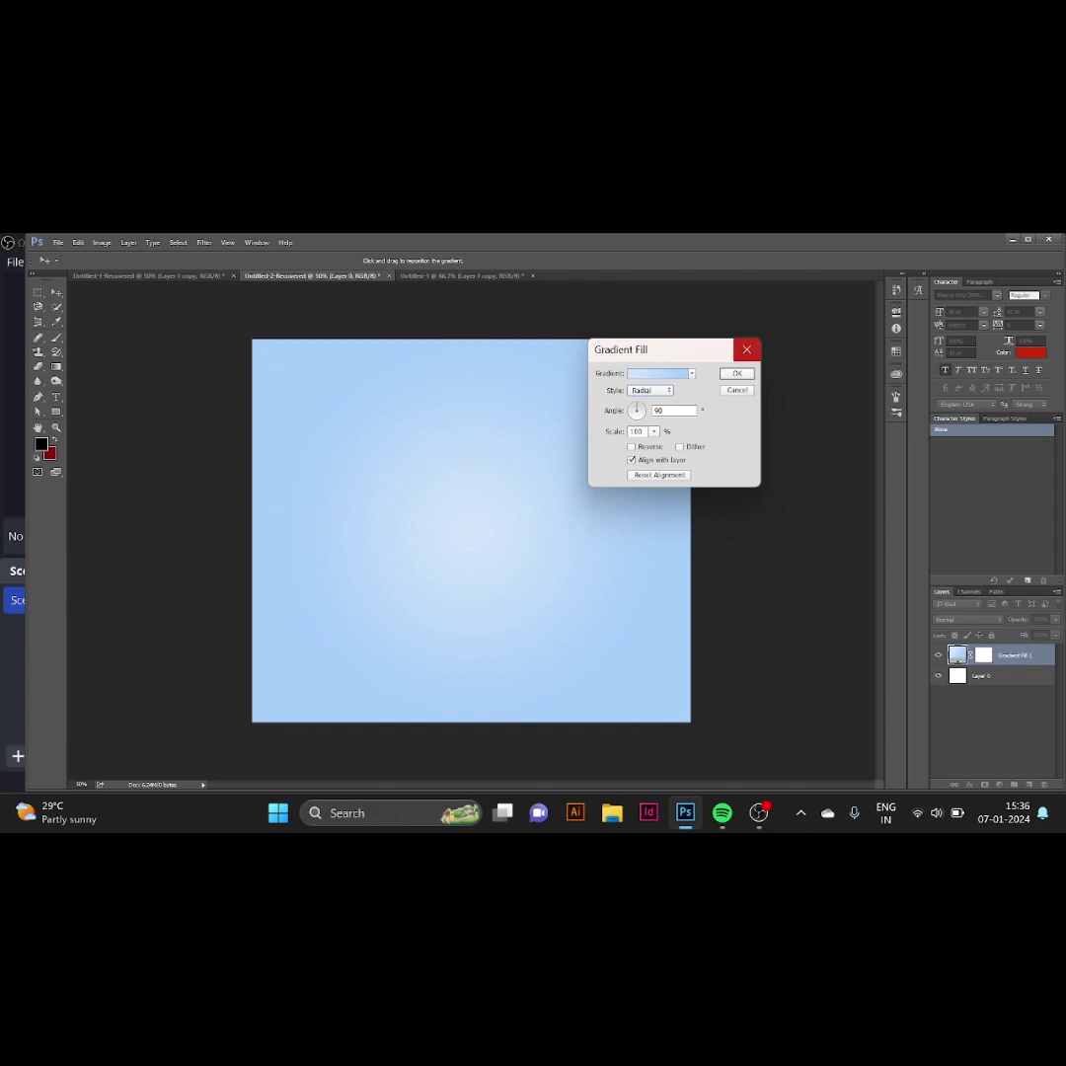
{"action": "left_click", "coordinate": [738, 373]}
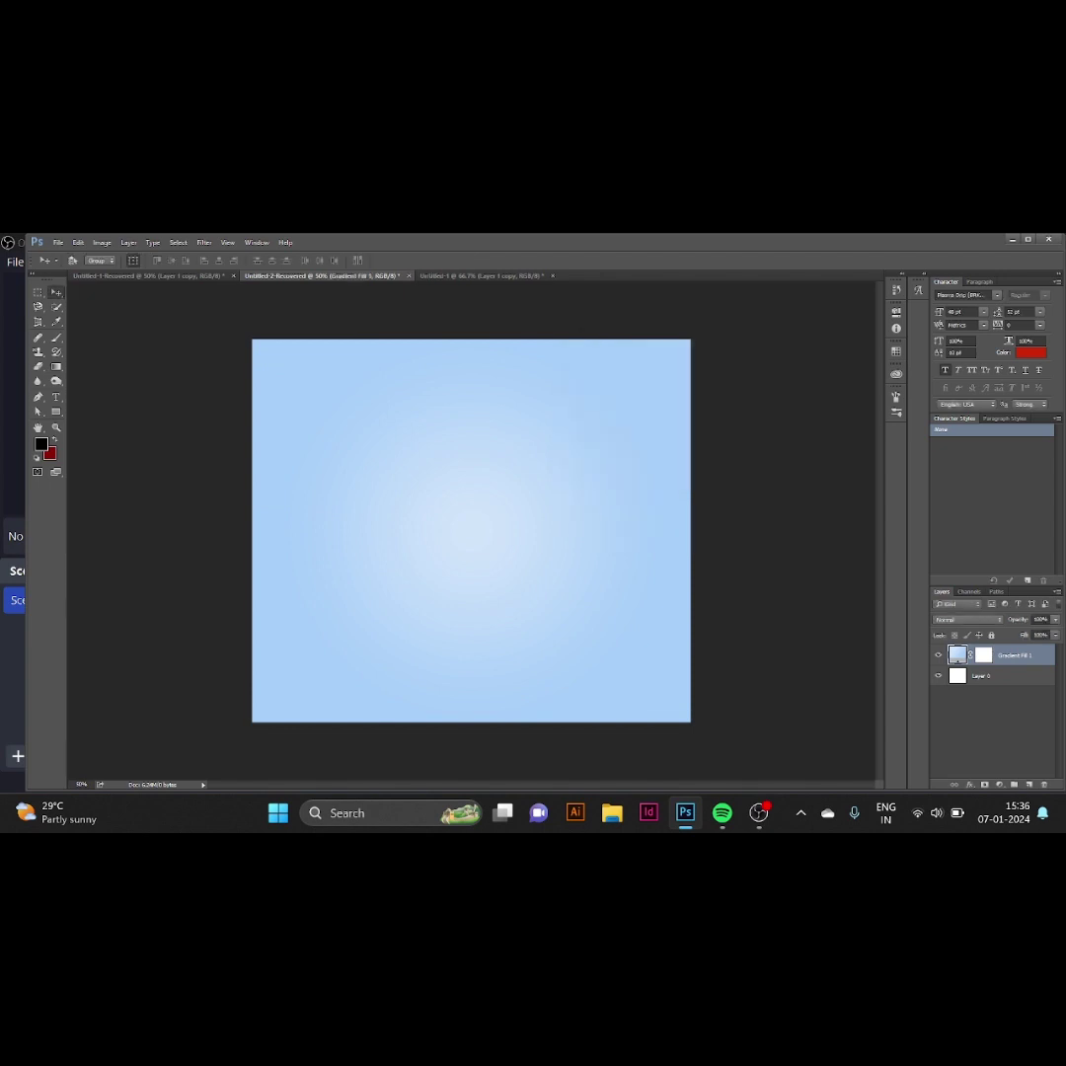
Drag the portrait photo from Untitled-1 onto the blue gradient canvas in Untitled-2
{"action": "key", "text": "ctrl+Tab"}
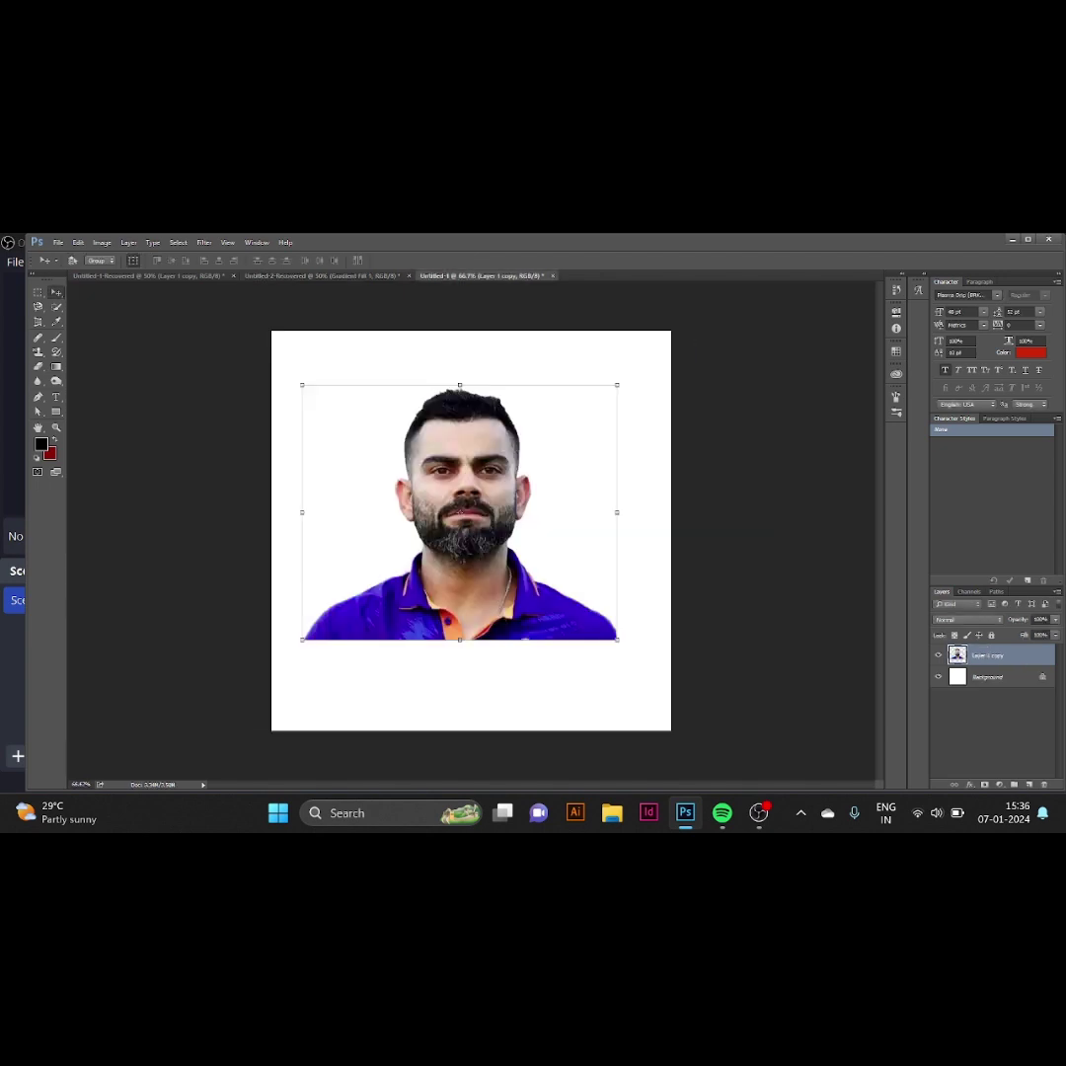
{"action": "left_click_drag", "start_coordinate": [459, 512], "coordinate": [471, 197]}
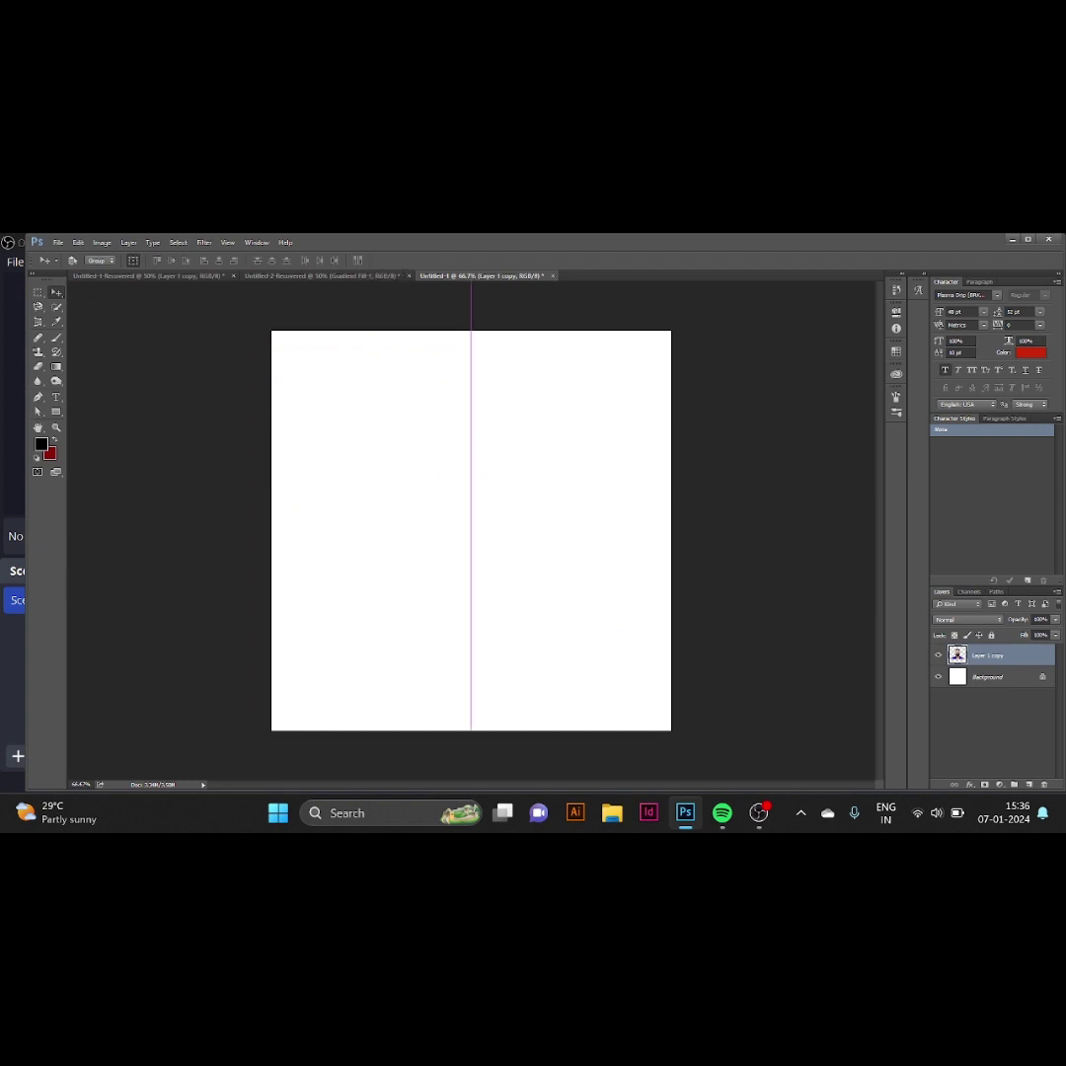
{"action": "left_click_drag", "start_coordinate": [471, 277], "coordinate": [501, 584]}
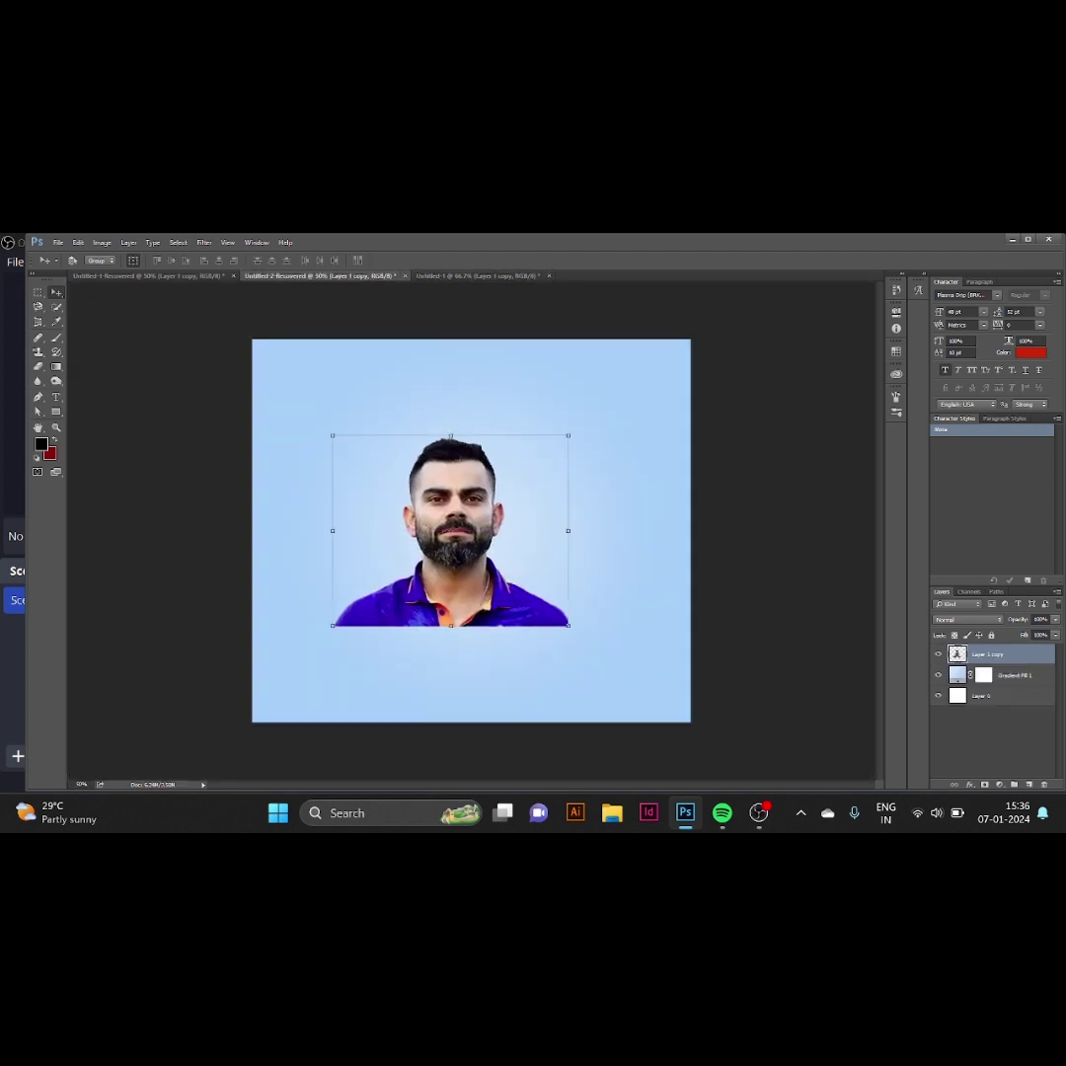
Add a Black & White adjustment layer clipped to the portrait layer
{"action": "left_click", "coordinate": [1000, 784]}
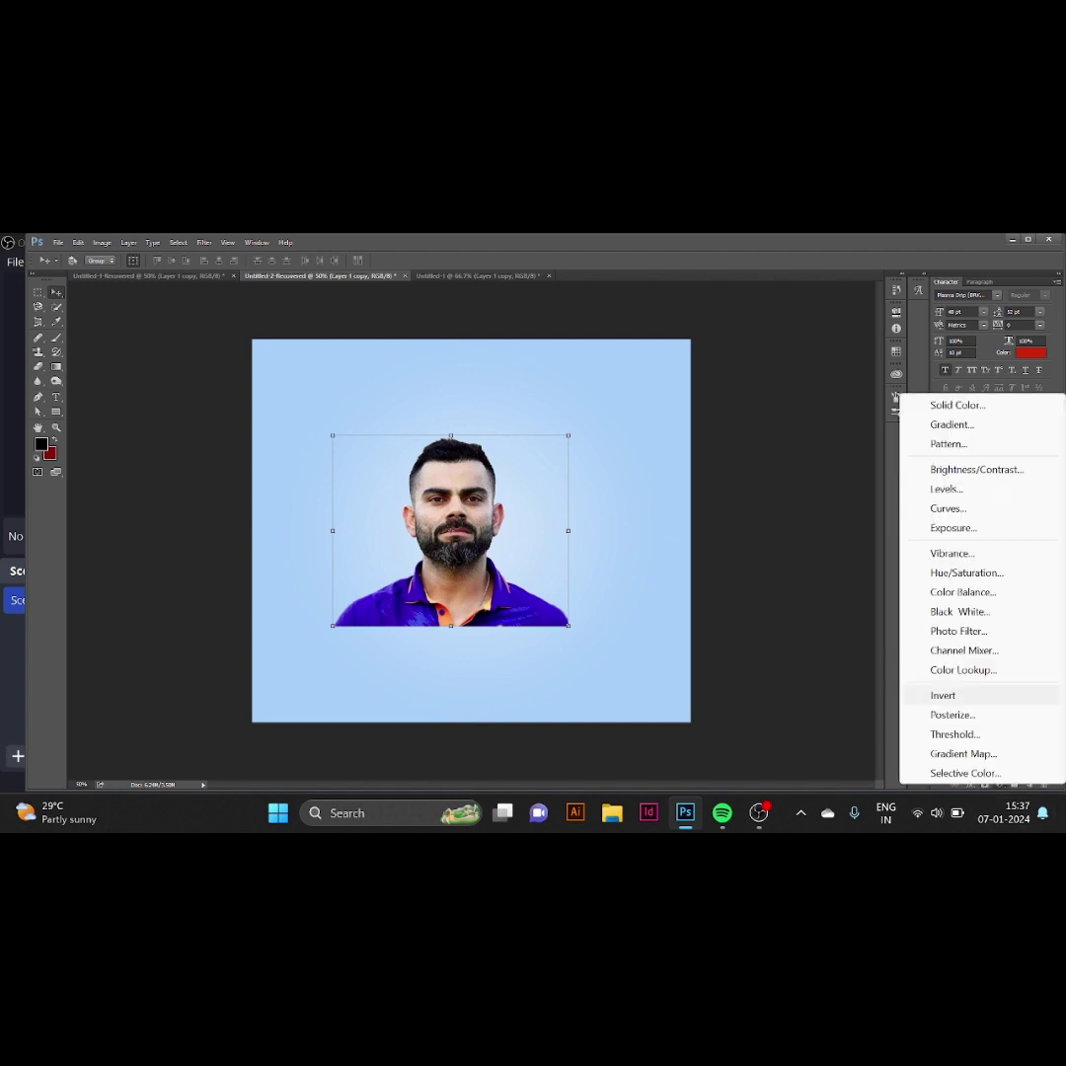
{"action": "left_click", "coordinate": [953, 611]}
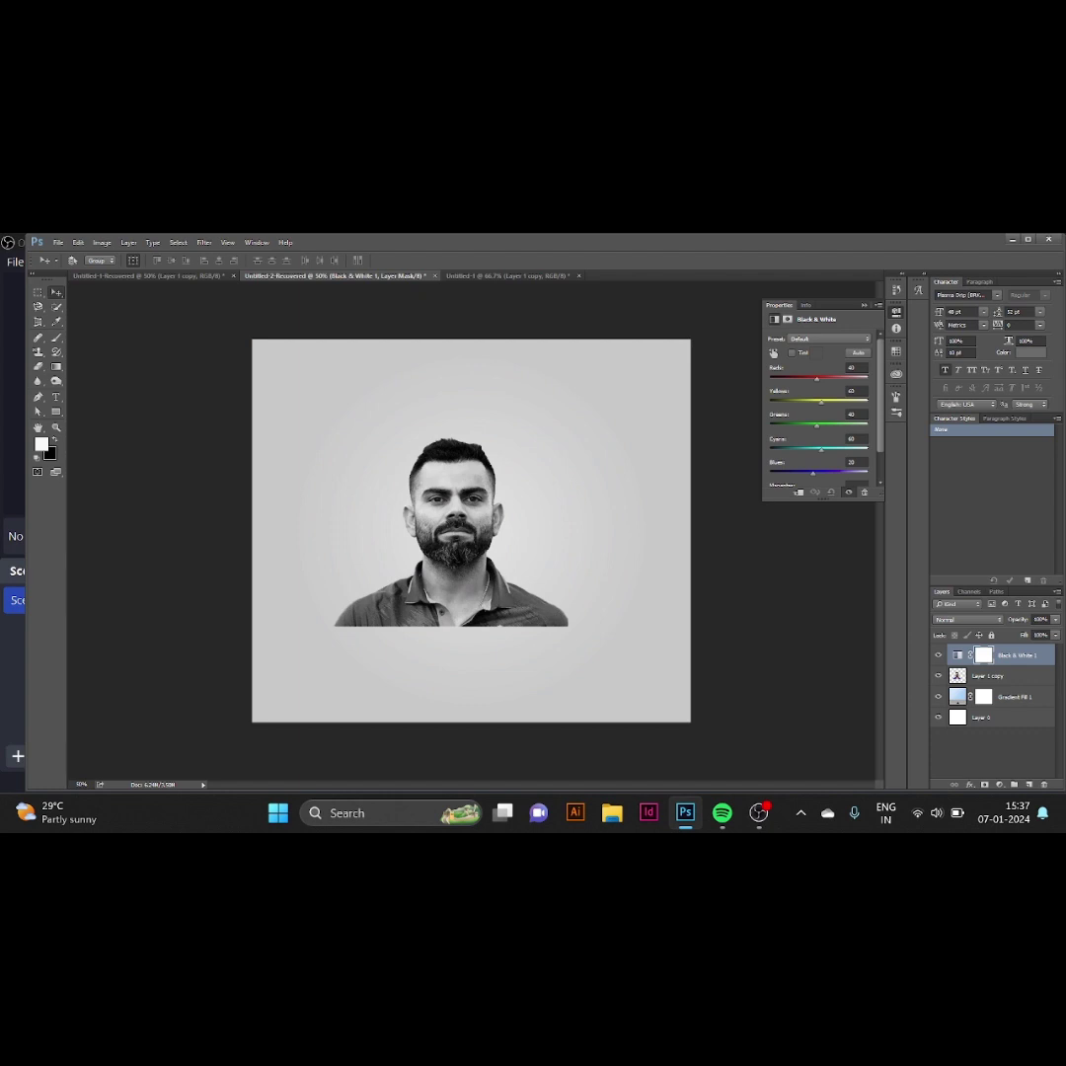
{"action": "key", "text": "ctrl+alt+g"}
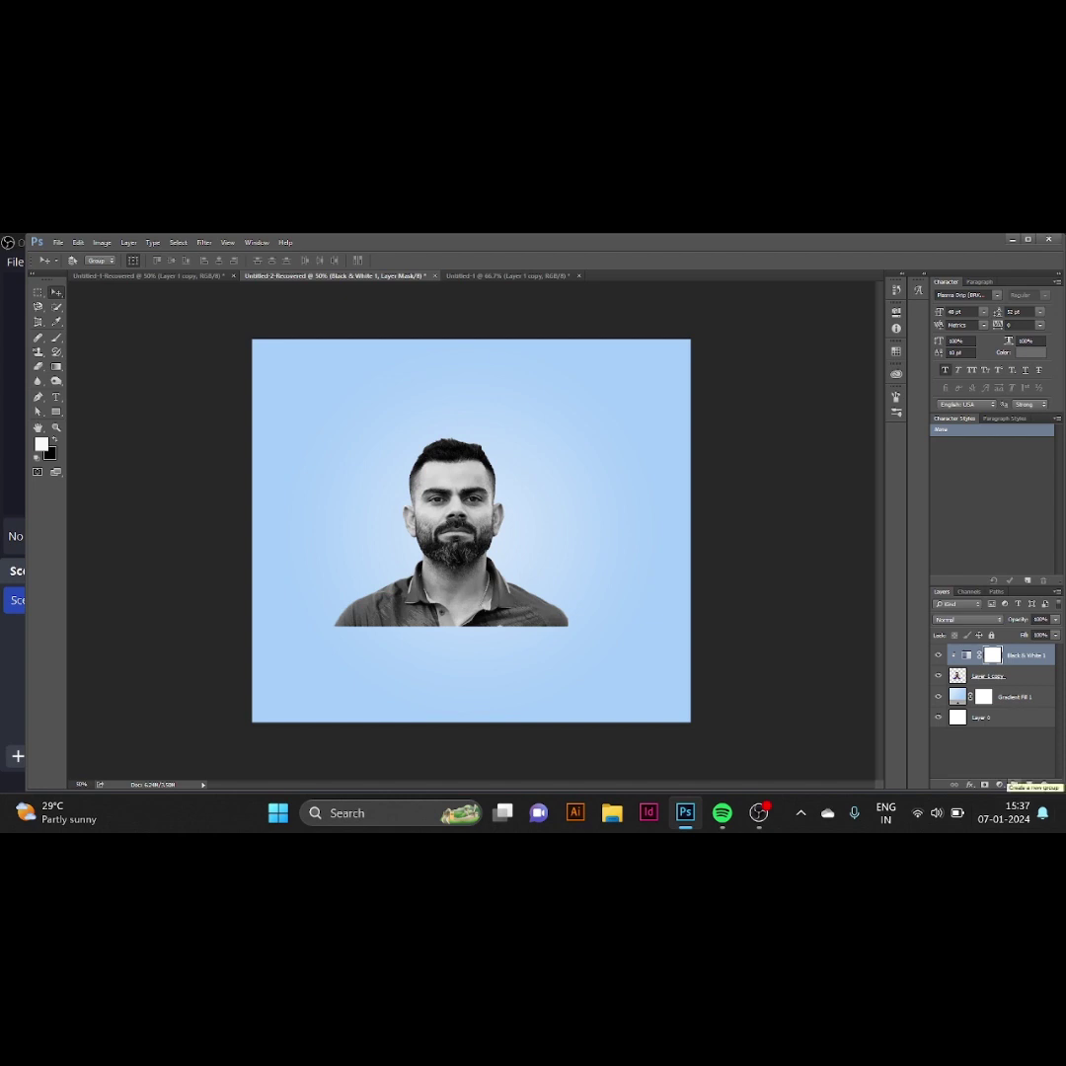
Add a Solid Color fill layer in a light sky-blue shade
{"action": "left_click", "coordinate": [1001, 784]}
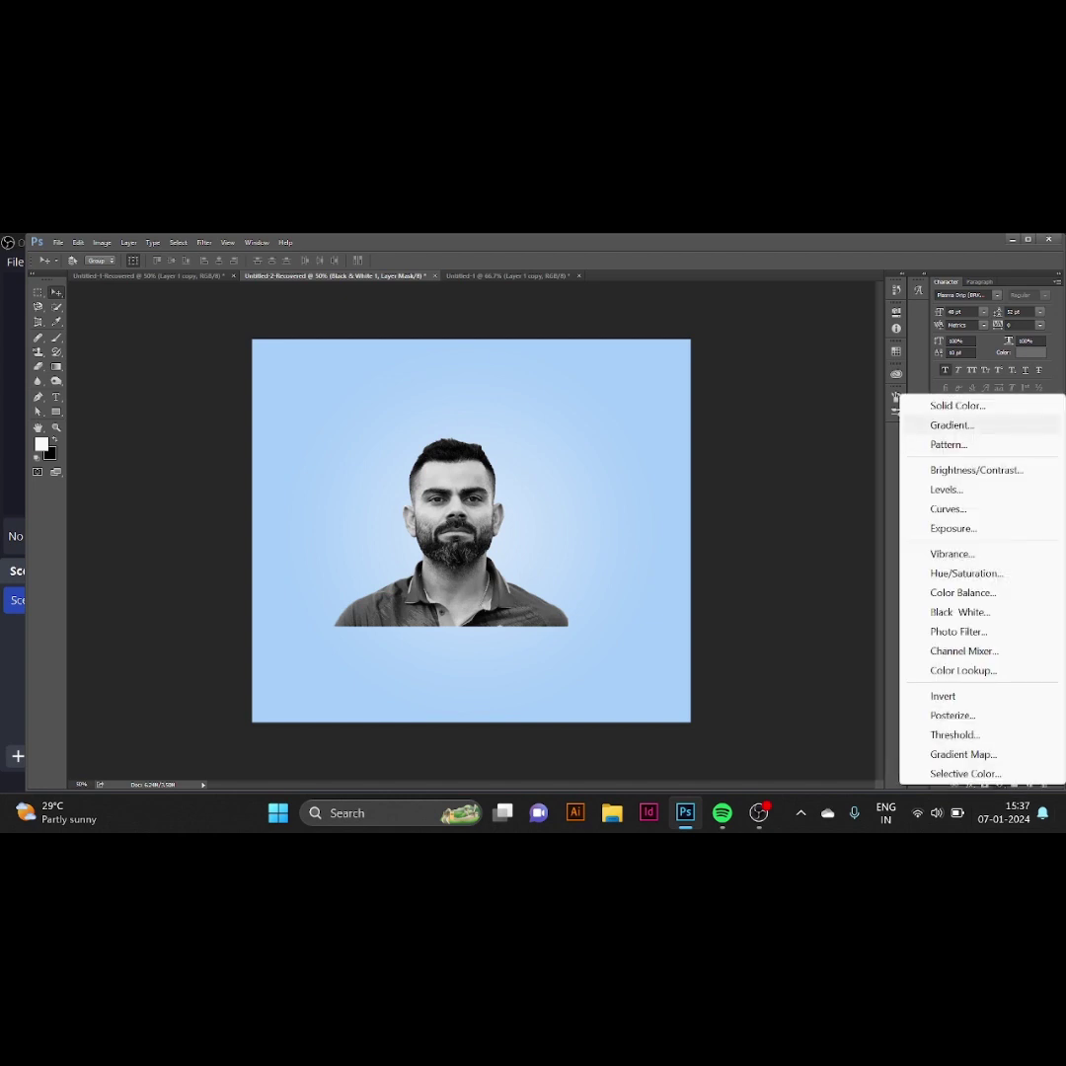
{"action": "left_click", "coordinate": [957, 406]}
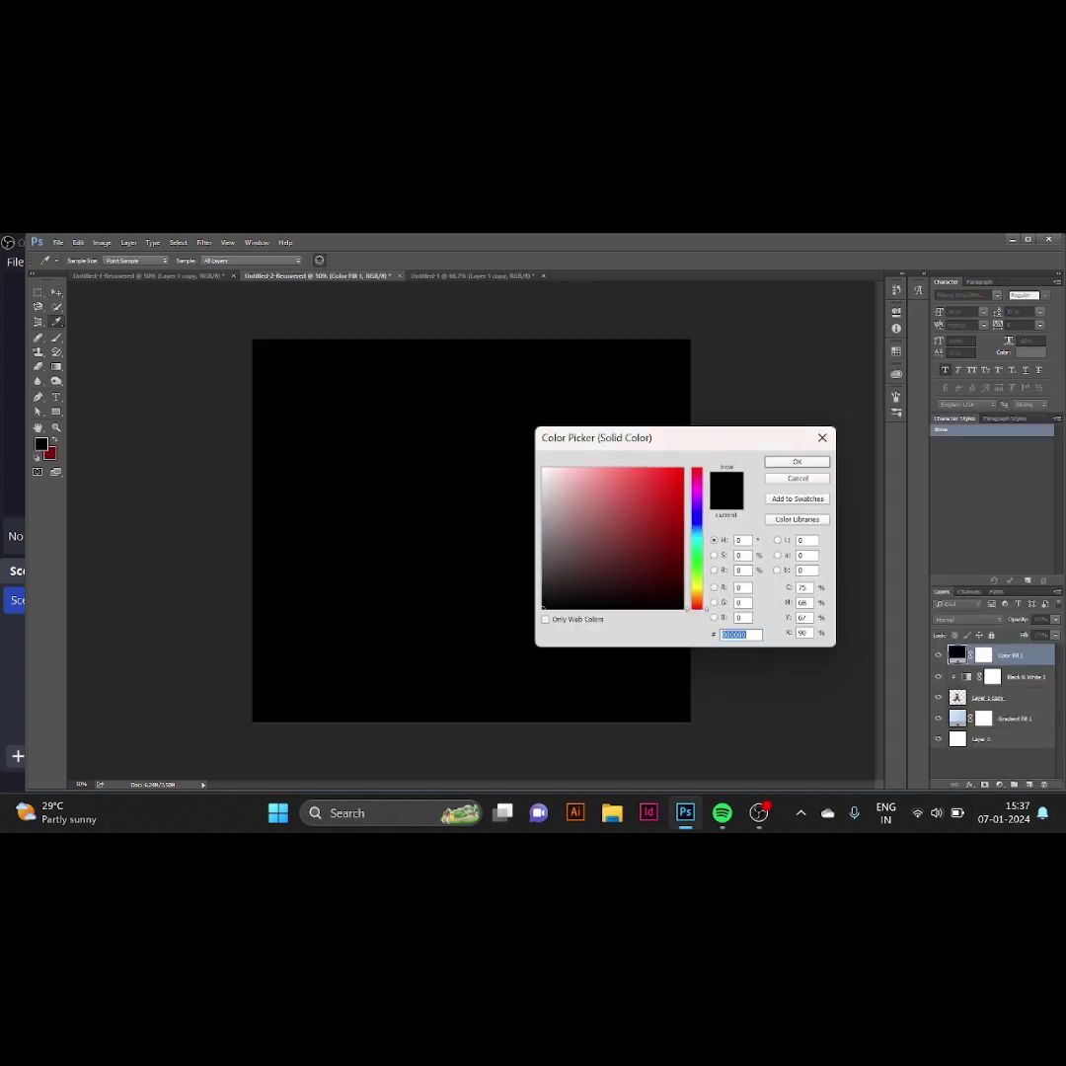
{"action": "left_click", "coordinate": [697, 540]}
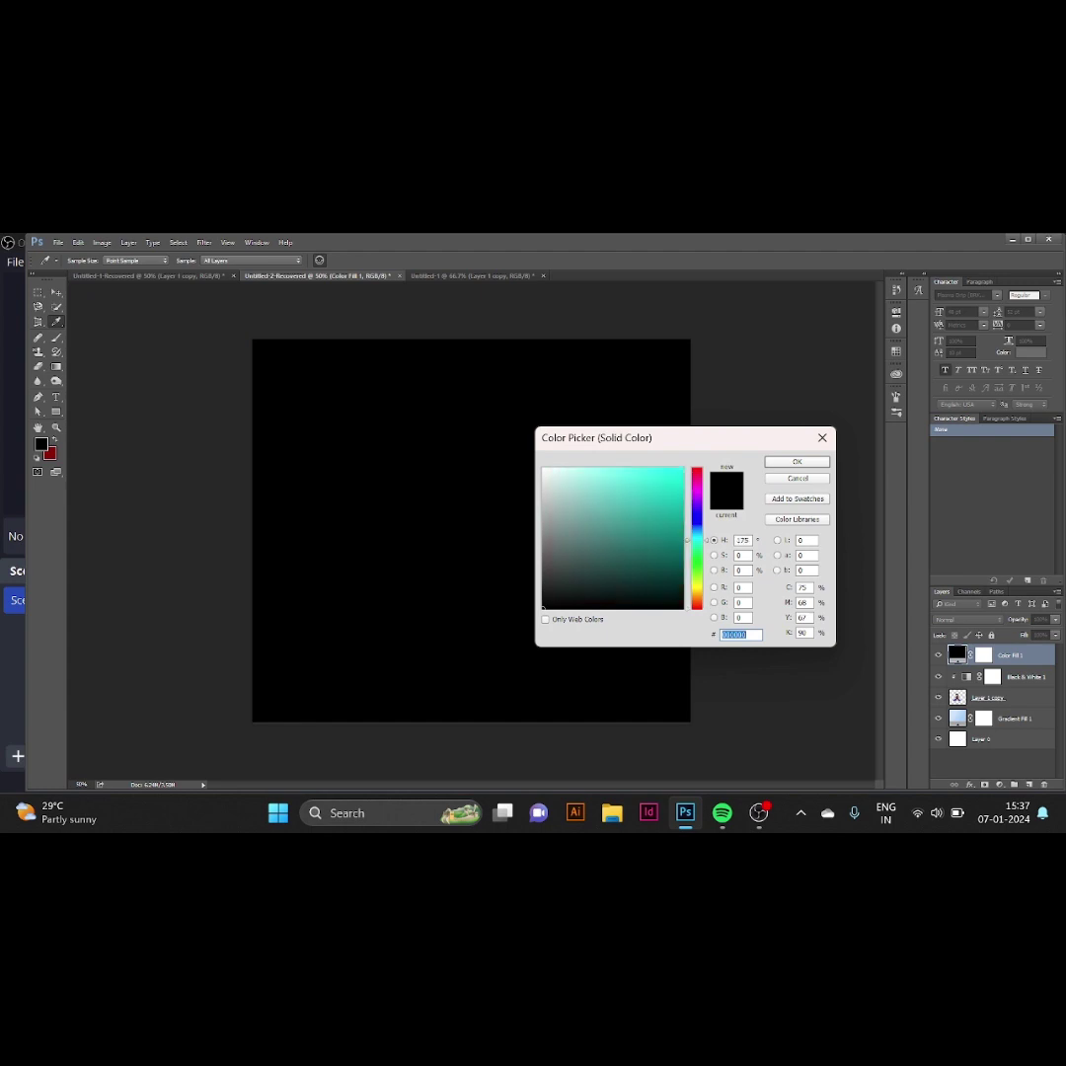
{"action": "left_click_drag", "start_coordinate": [697, 540], "coordinate": [697, 530]}
{"action": "left_click", "coordinate": [606, 472]}
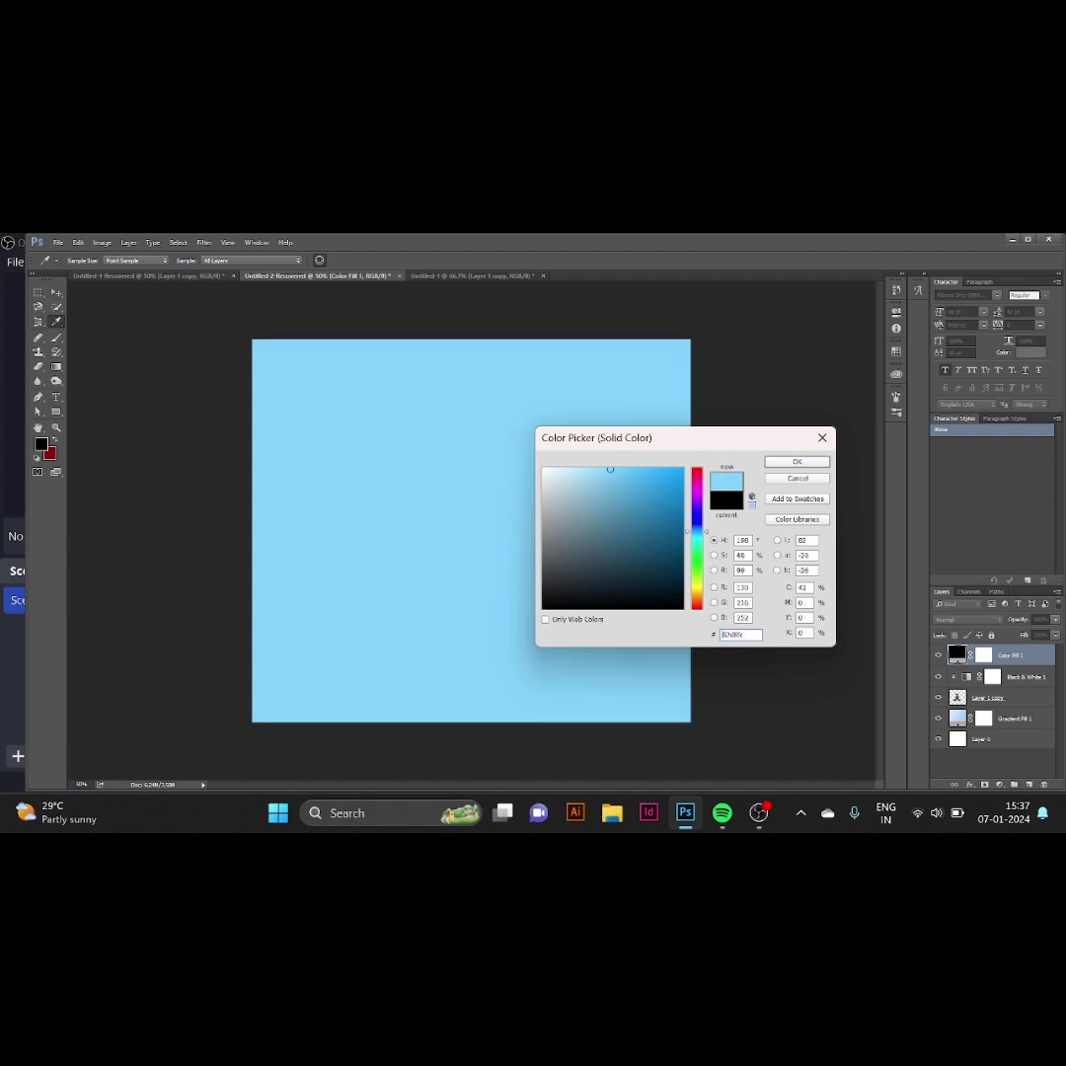
{"action": "left_click", "coordinate": [797, 461]}
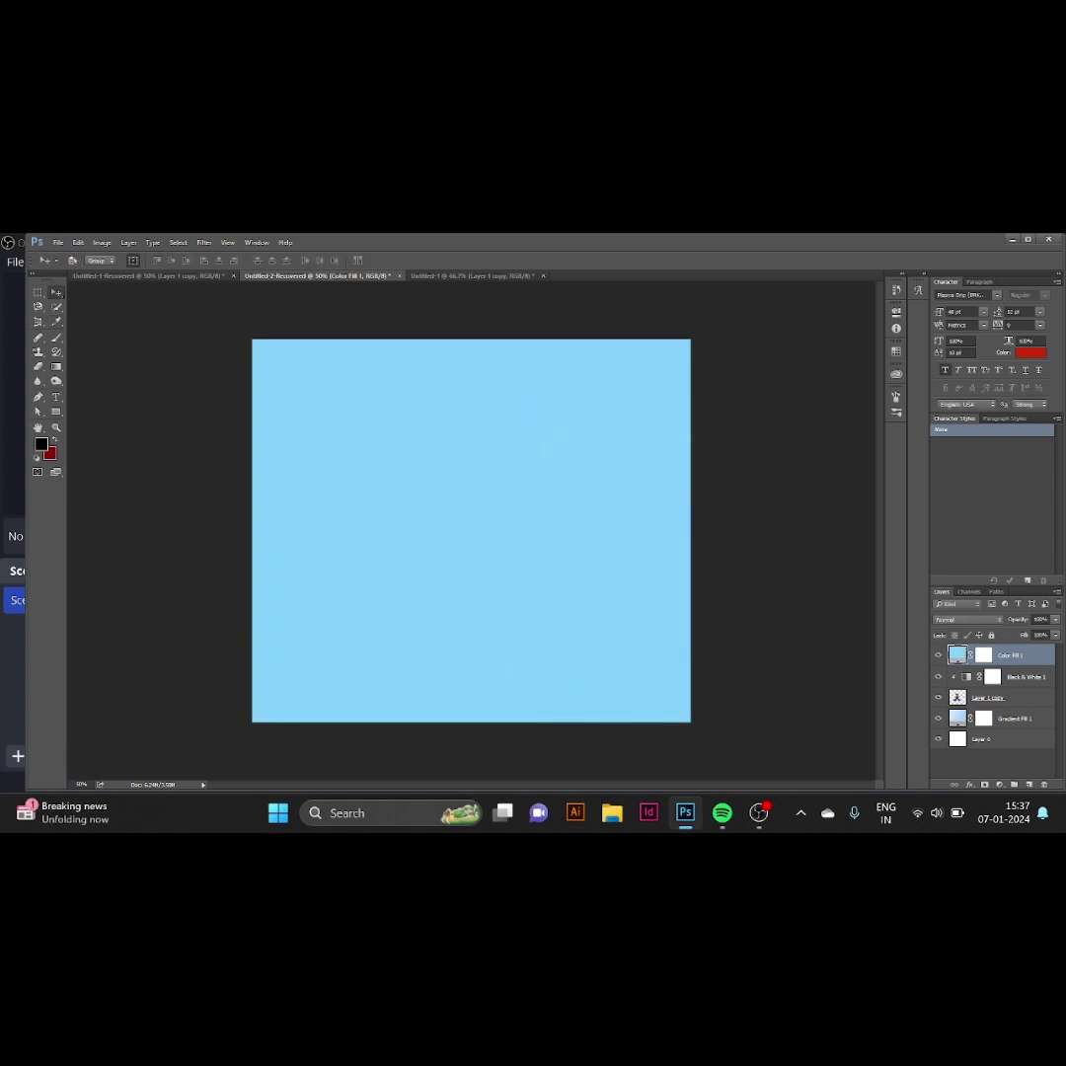
Clip the sky-blue Color Fill layer to the portrait
{"action": "right_click", "coordinate": [955, 655]}
{"action": "right_click", "coordinate": [1012, 655]}
{"action": "left_click", "coordinate": [850, 583]}
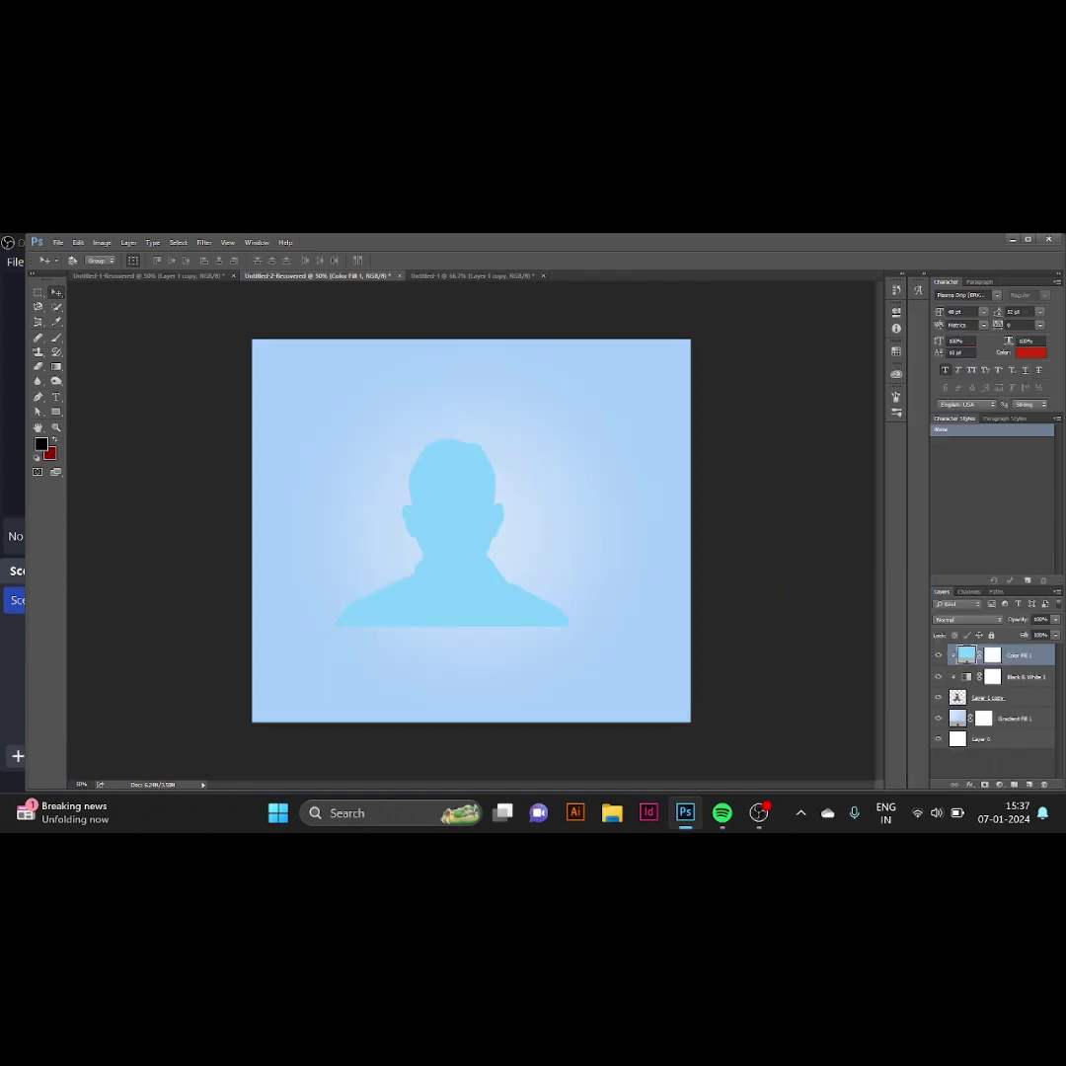
Paint black on the fill's mask over body, face, hair and beard to reveal the greyscale portrait
{"action": "left_click", "coordinate": [992, 655]}
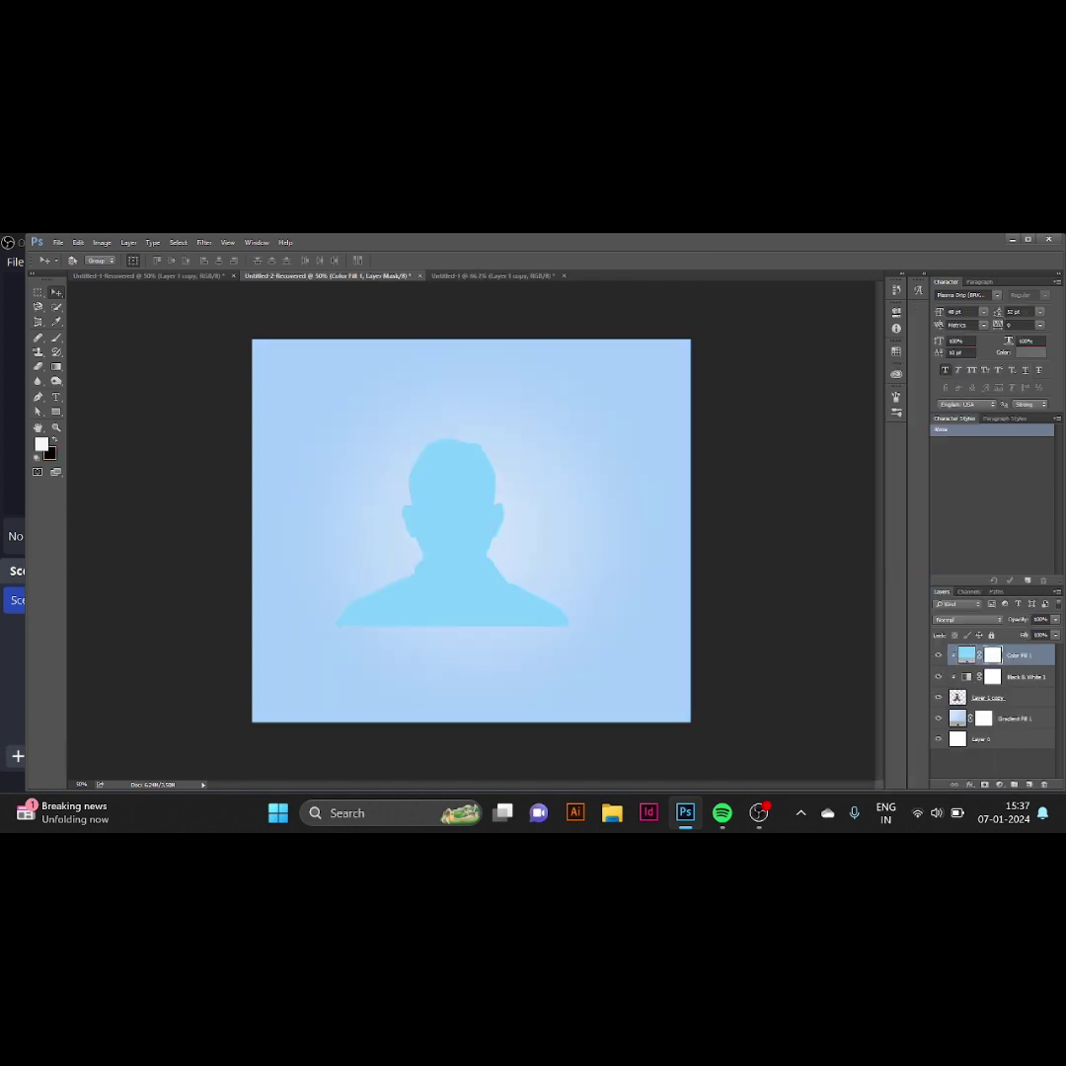
{"action": "key", "text": "b"}
{"action": "key", "text": "x"}
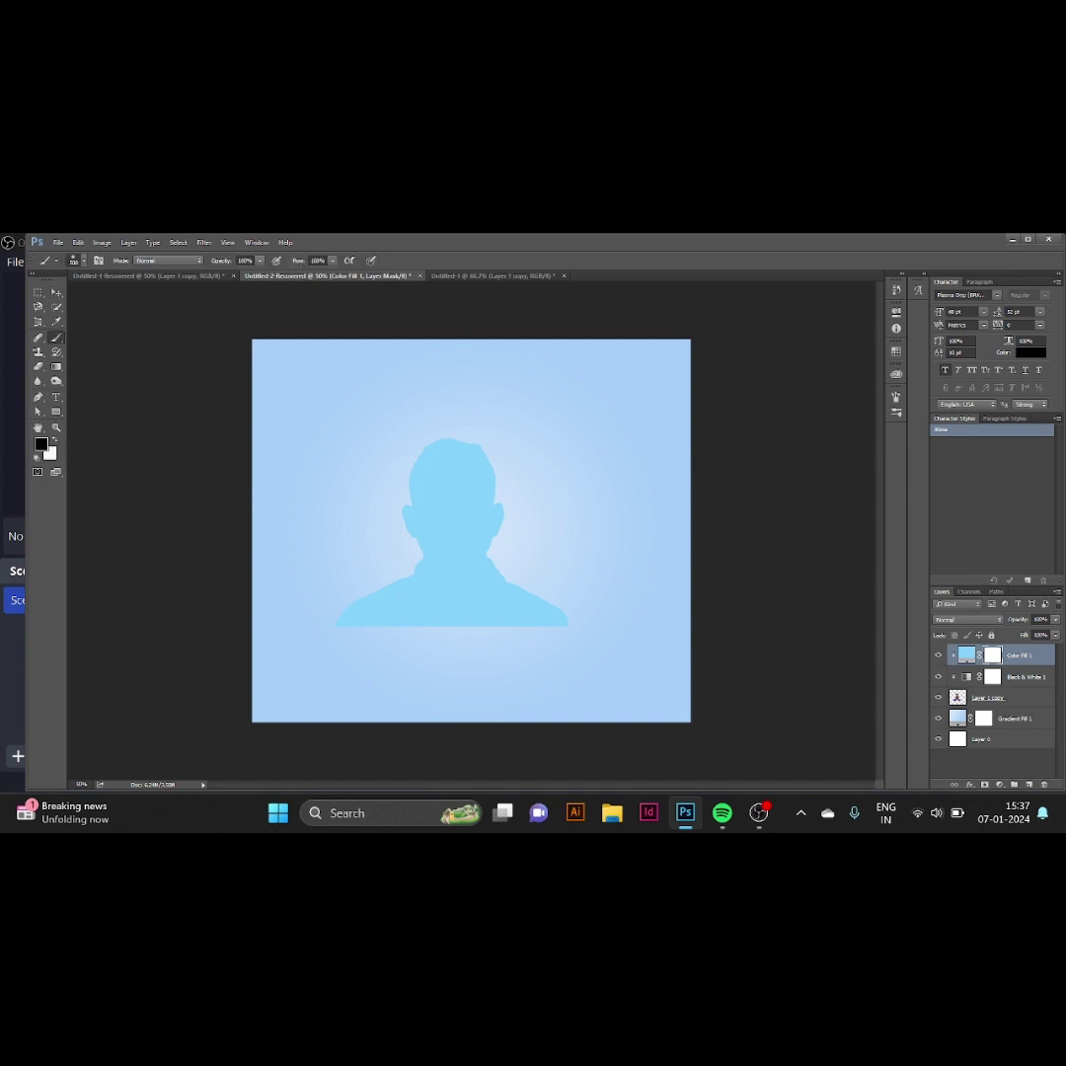
{"action": "left_click_drag", "start_coordinate": [341, 622], "coordinate": [563, 592]}
{"action": "mouse_move", "coordinate": [425, 553]}
{"action": "left_mouse_down"}
{"action": "mouse_move", "coordinate": [474, 533]}
{"action": "mouse_move", "coordinate": [464, 449]}
{"action": "left_mouse_up"}
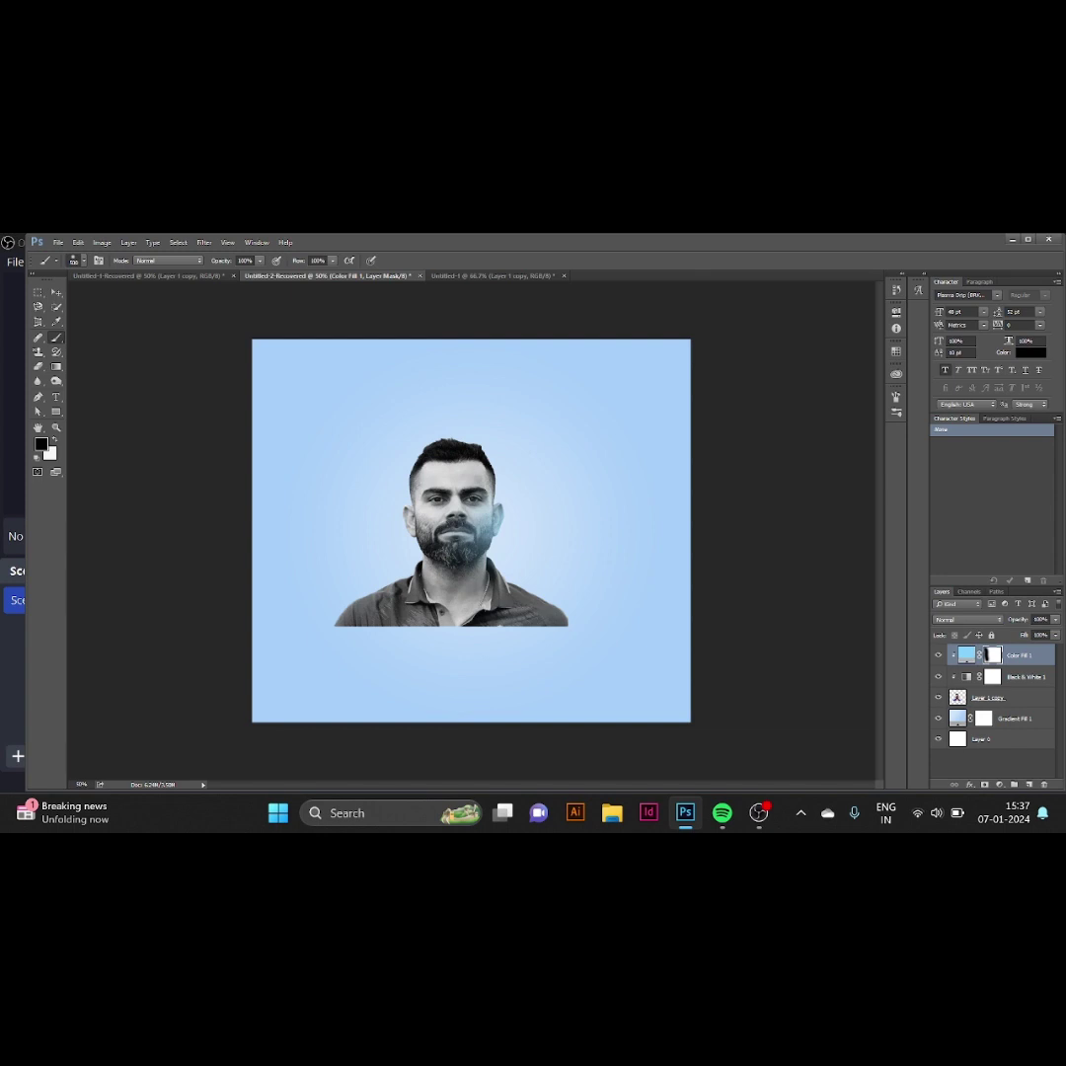
{"action": "left_click_drag", "start_coordinate": [493, 519], "coordinate": [474, 558]}
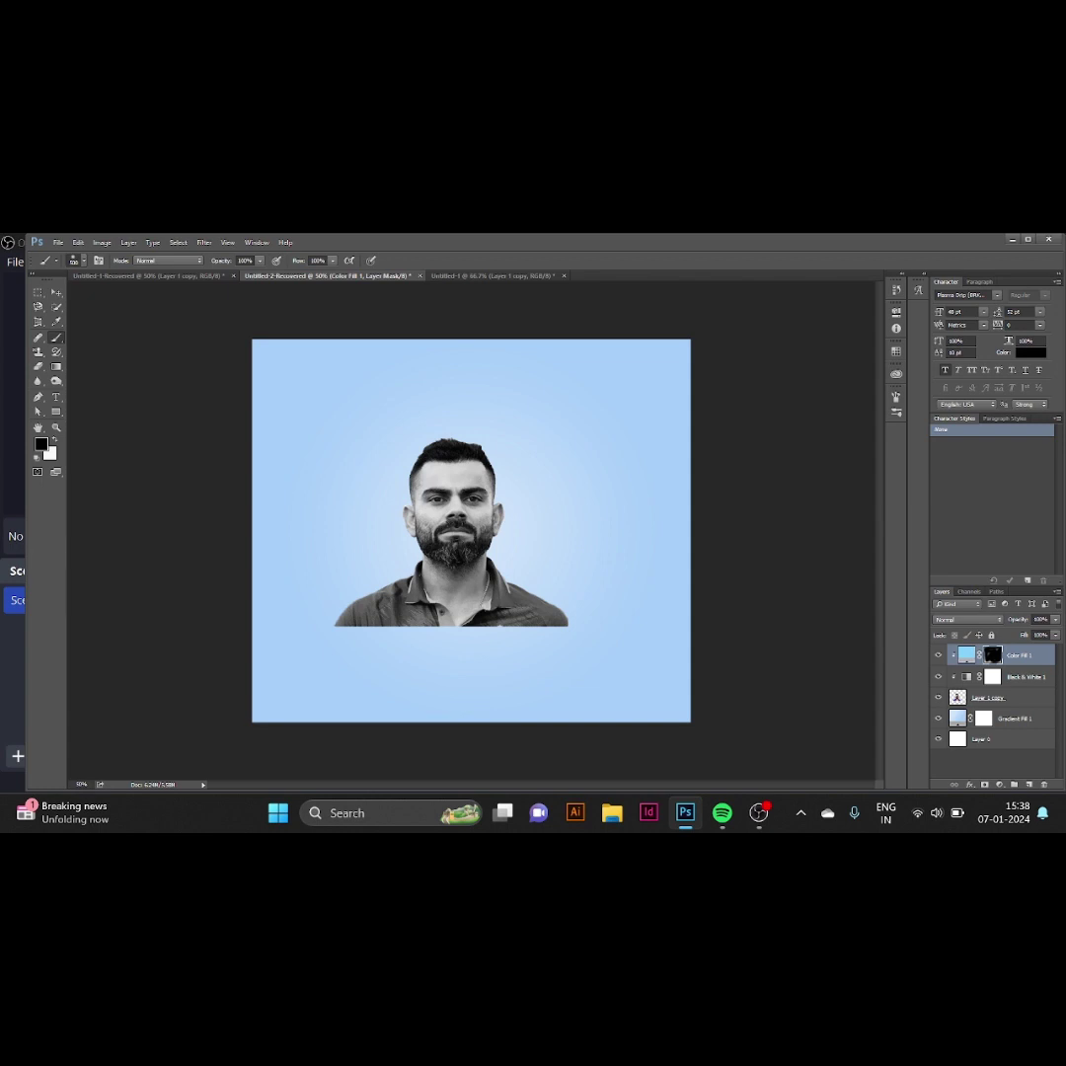
Zoom in and paint white with a small brush on the fill mask over both irises
{"action": "key", "text": "ctrl+plus"}
{"action": "key", "text": "ctrl+plus"}
{"action": "key", "text": "ctrl+plus"}
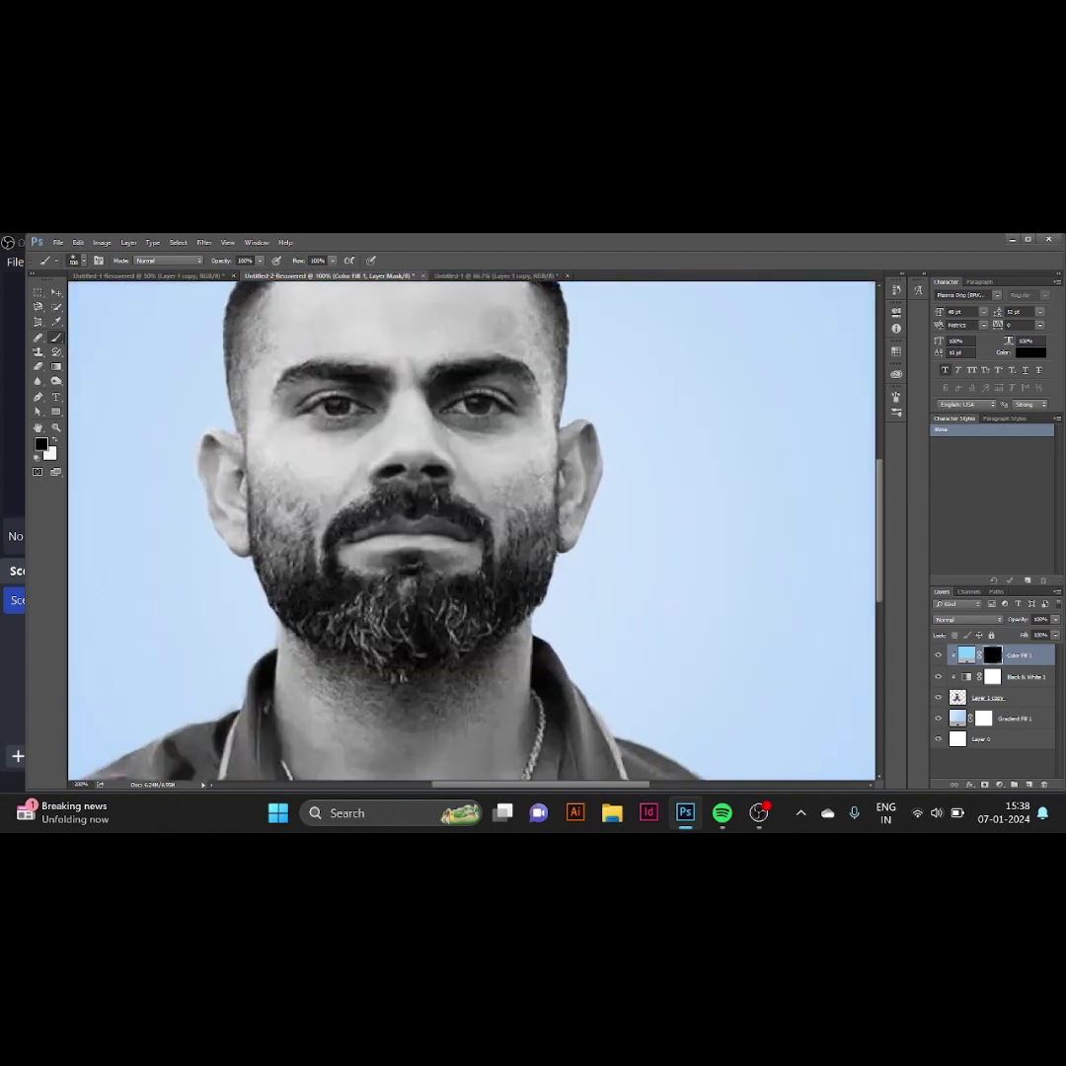
{"action": "key", "text": "bracketleft"}
{"action": "key", "text": "bracketleft"}
{"action": "key", "text": "bracketleft"}
{"action": "scroll", "coordinate": [372, 495], "scroll_direction": "up", "scroll_amount": 1}
{"action": "key", "text": "ctrl+plus"}
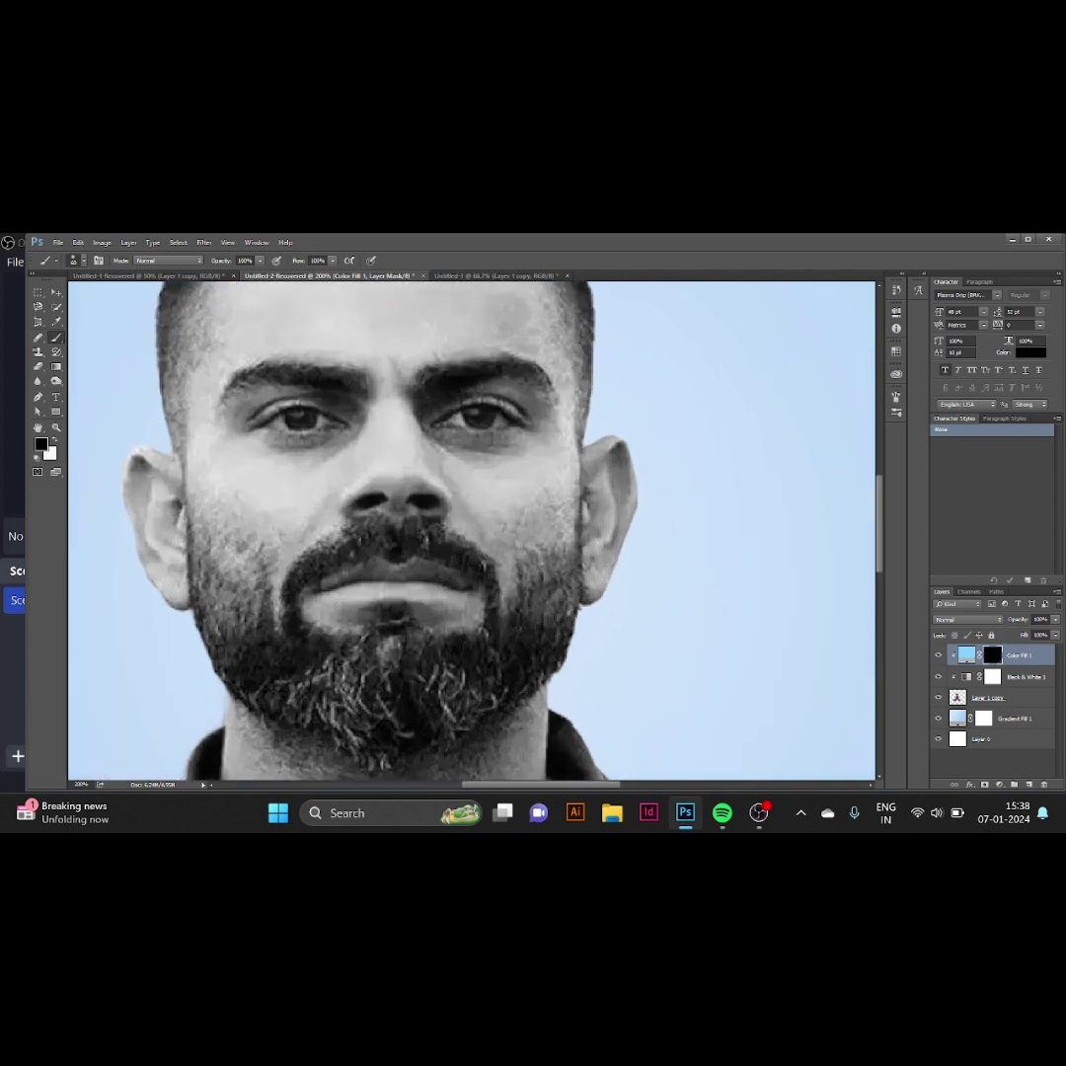
{"action": "scroll", "coordinate": [471, 533], "scroll_direction": "up", "scroll_amount": 1}
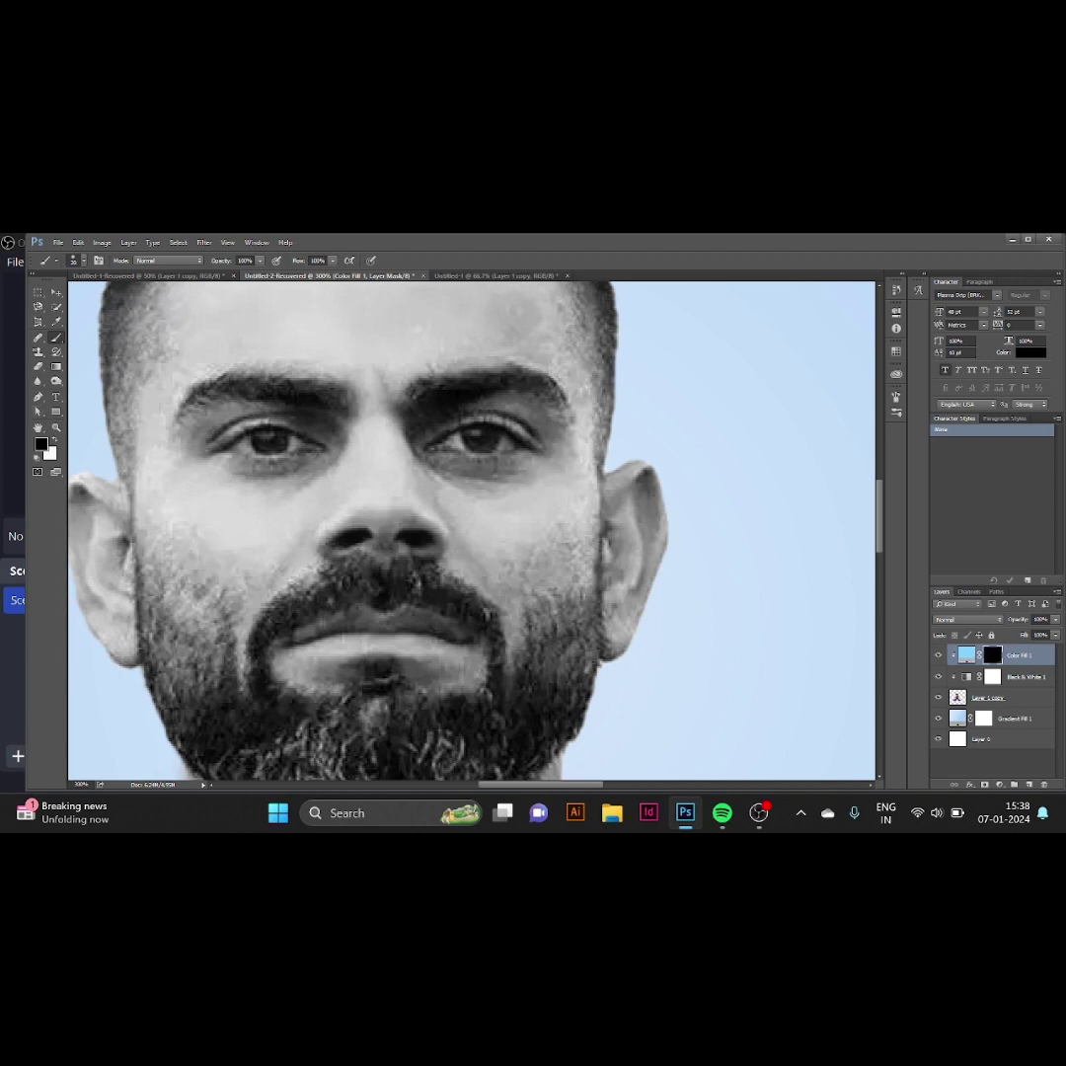
{"action": "key", "text": "x"}
{"action": "left_click", "coordinate": [269, 442]}
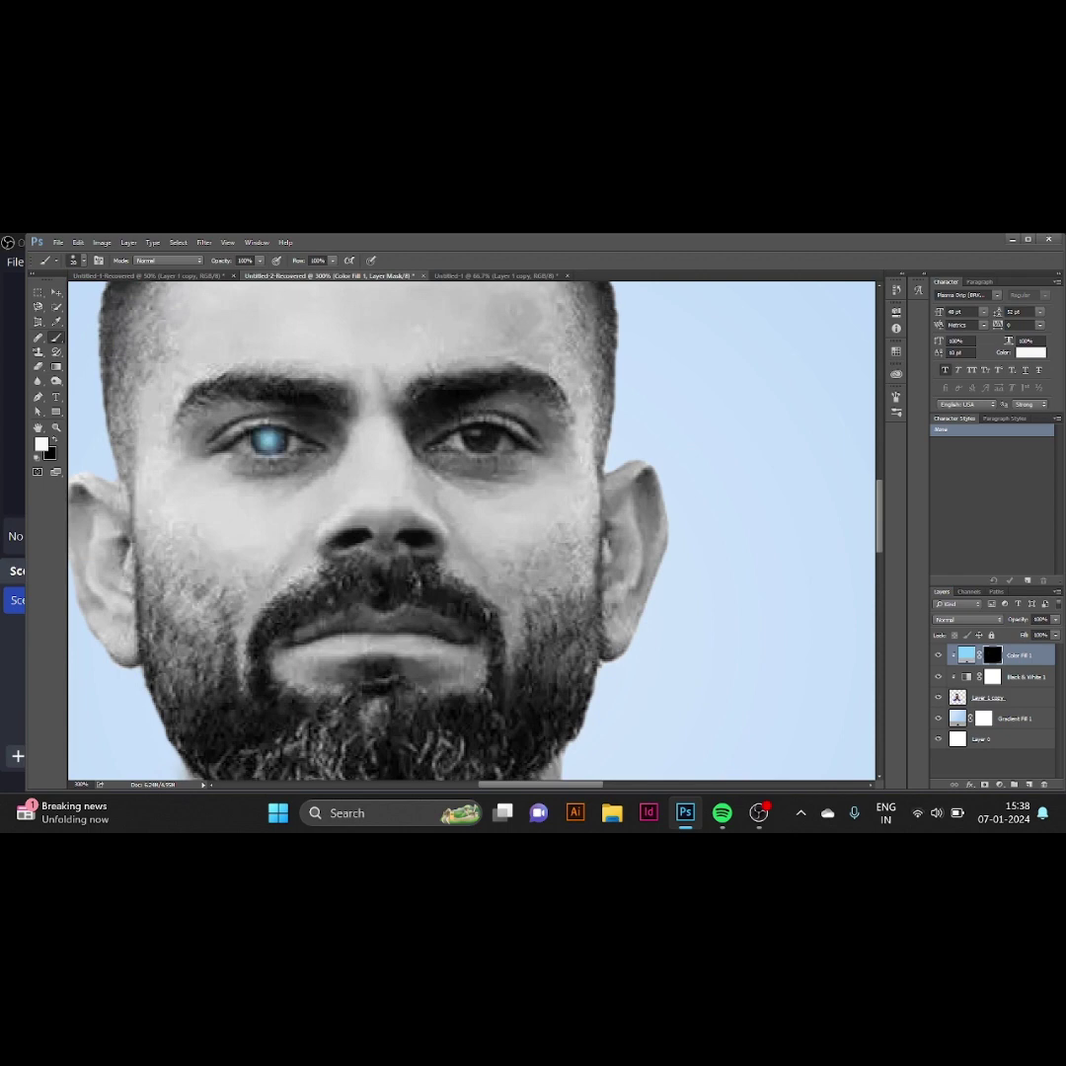
{"action": "left_click", "coordinate": [267, 442]}
{"action": "left_click", "coordinate": [275, 443]}
{"action": "left_click", "coordinate": [478, 440]}
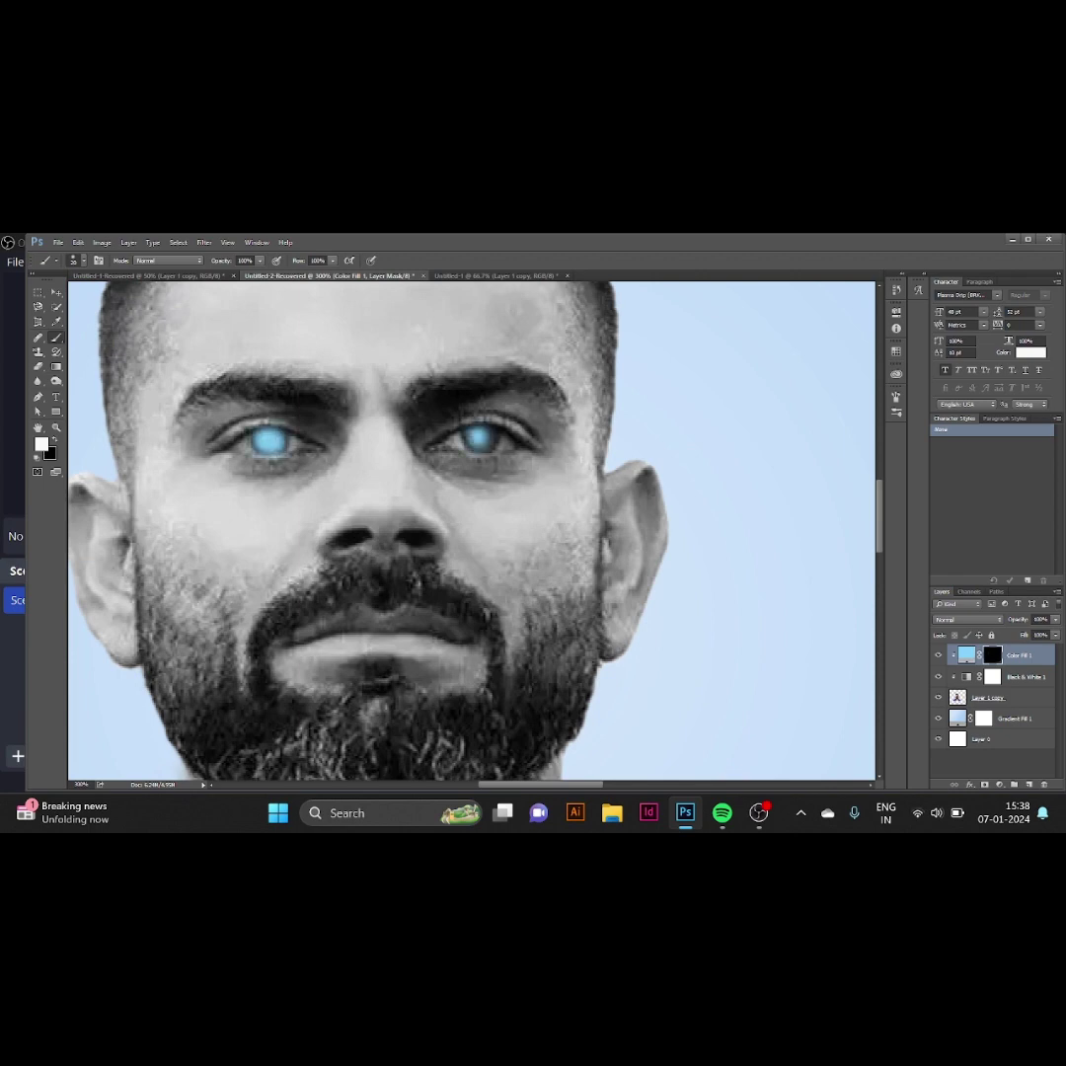
{"action": "left_click", "coordinate": [482, 438]}
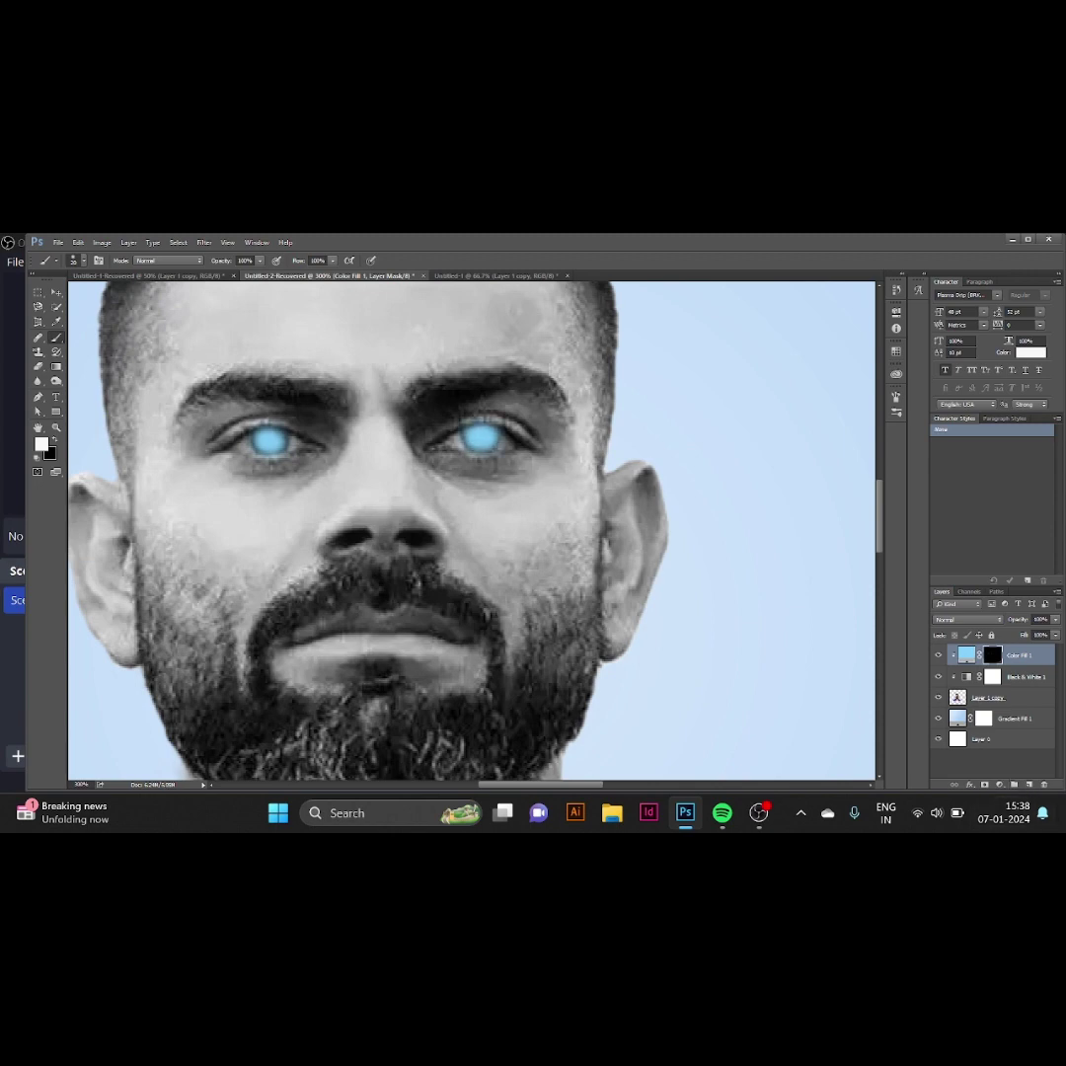
{"action": "left_click", "coordinate": [965, 655]}
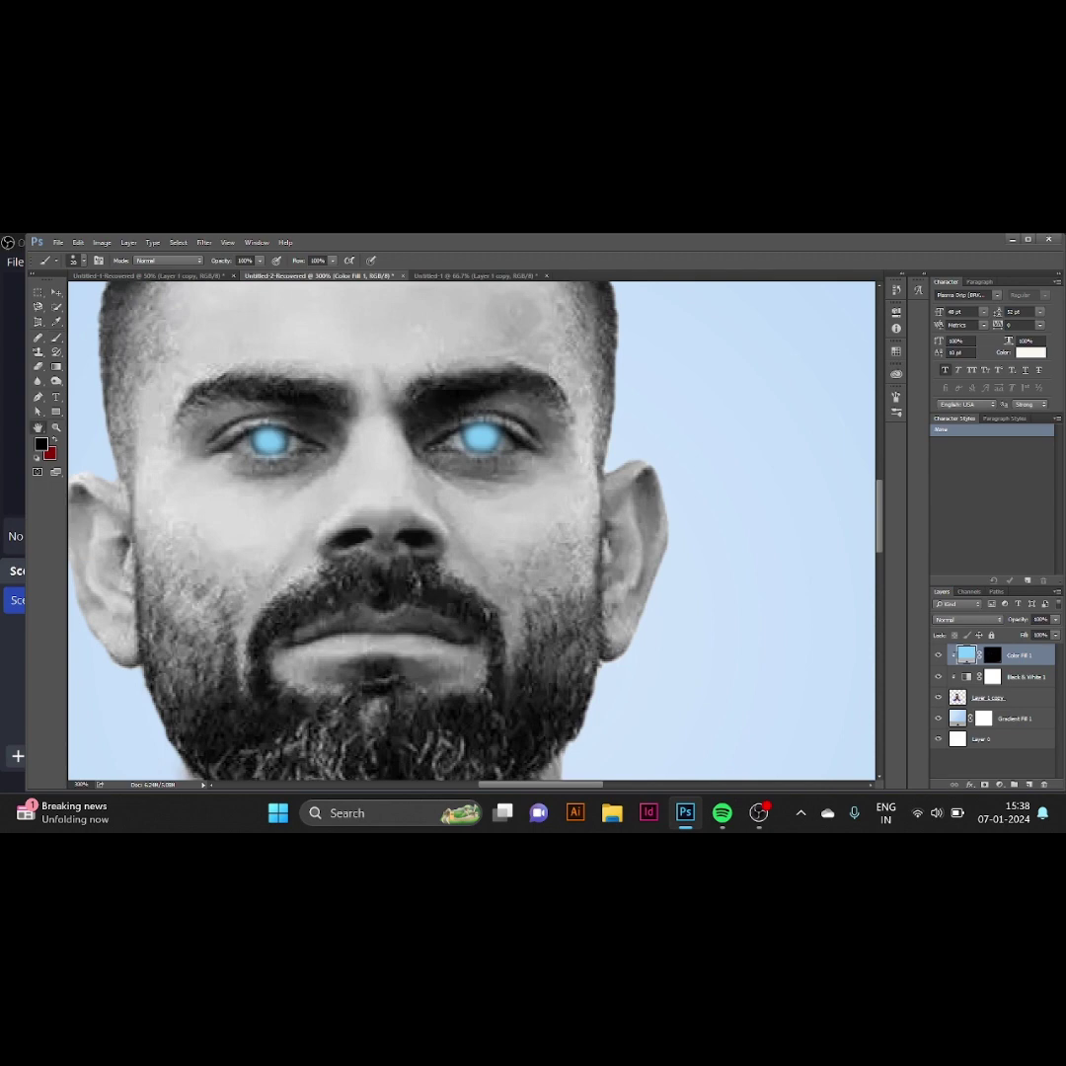
Adjust the Color Fill's Blend If sliders with split handles so iris texture shows through
{"action": "double_click", "coordinate": [1037, 657]}
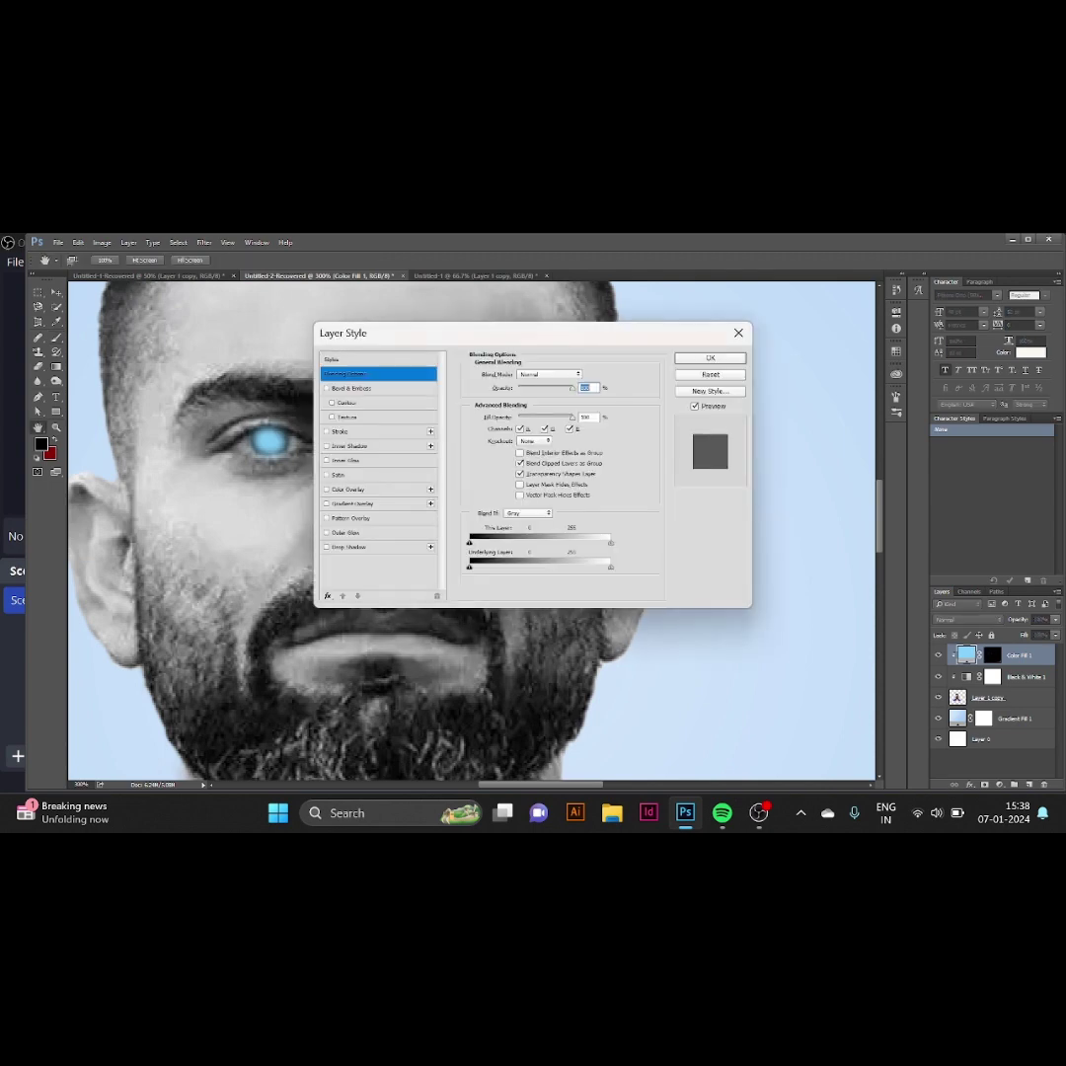
{"action": "left_click_drag", "start_coordinate": [469, 567], "coordinate": [513, 568]}
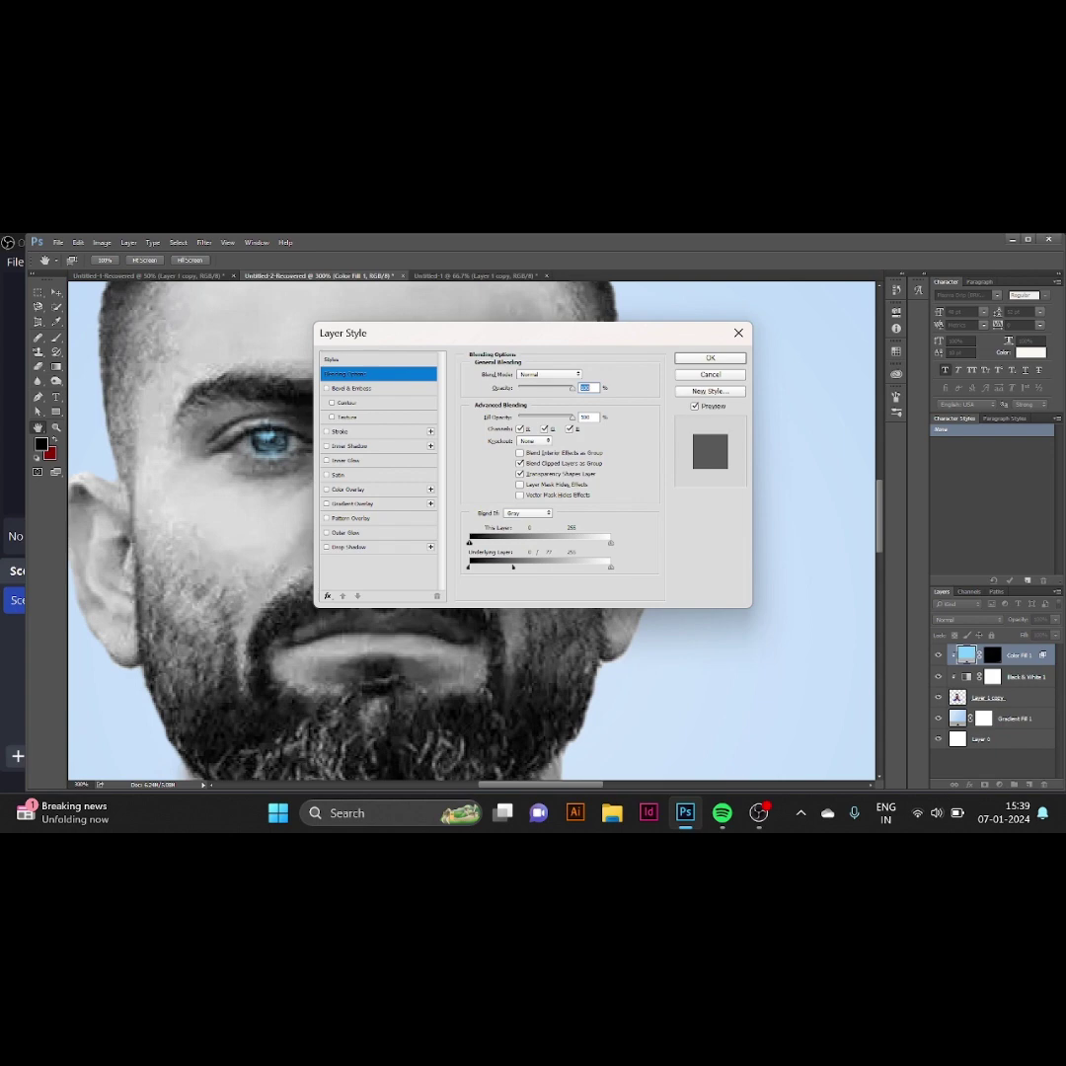
{"action": "key", "text": "alt"}
{"action": "left_click_drag", "start_coordinate": [611, 543], "coordinate": [573, 542]}
{"action": "left_click_drag", "start_coordinate": [611, 566], "coordinate": [574, 567]}
{"action": "left_click_drag", "start_coordinate": [468, 543], "coordinate": [501, 543]}
{"action": "mouse_move", "coordinate": [574, 543]}
{"action": "left_mouse_down"}
{"action": "mouse_move", "coordinate": [610, 543]}
{"action": "mouse_move", "coordinate": [611, 567]}
{"action": "left_mouse_up"}
{"action": "key", "text": "Return"}
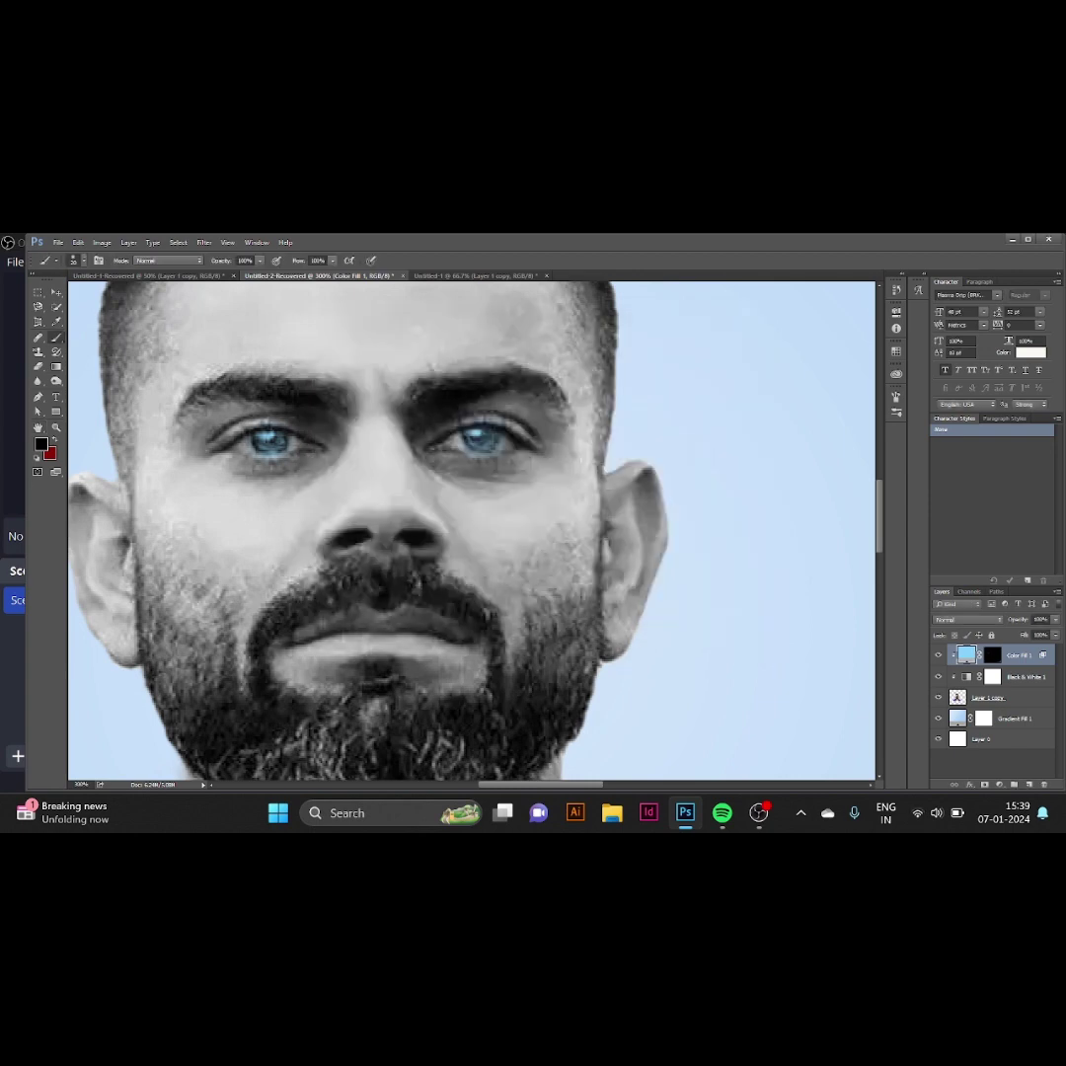
Drag the batsman cut-out layer from Untitled-1 into the portrait document and zoom out
{"action": "left_click", "coordinate": [148, 275]}
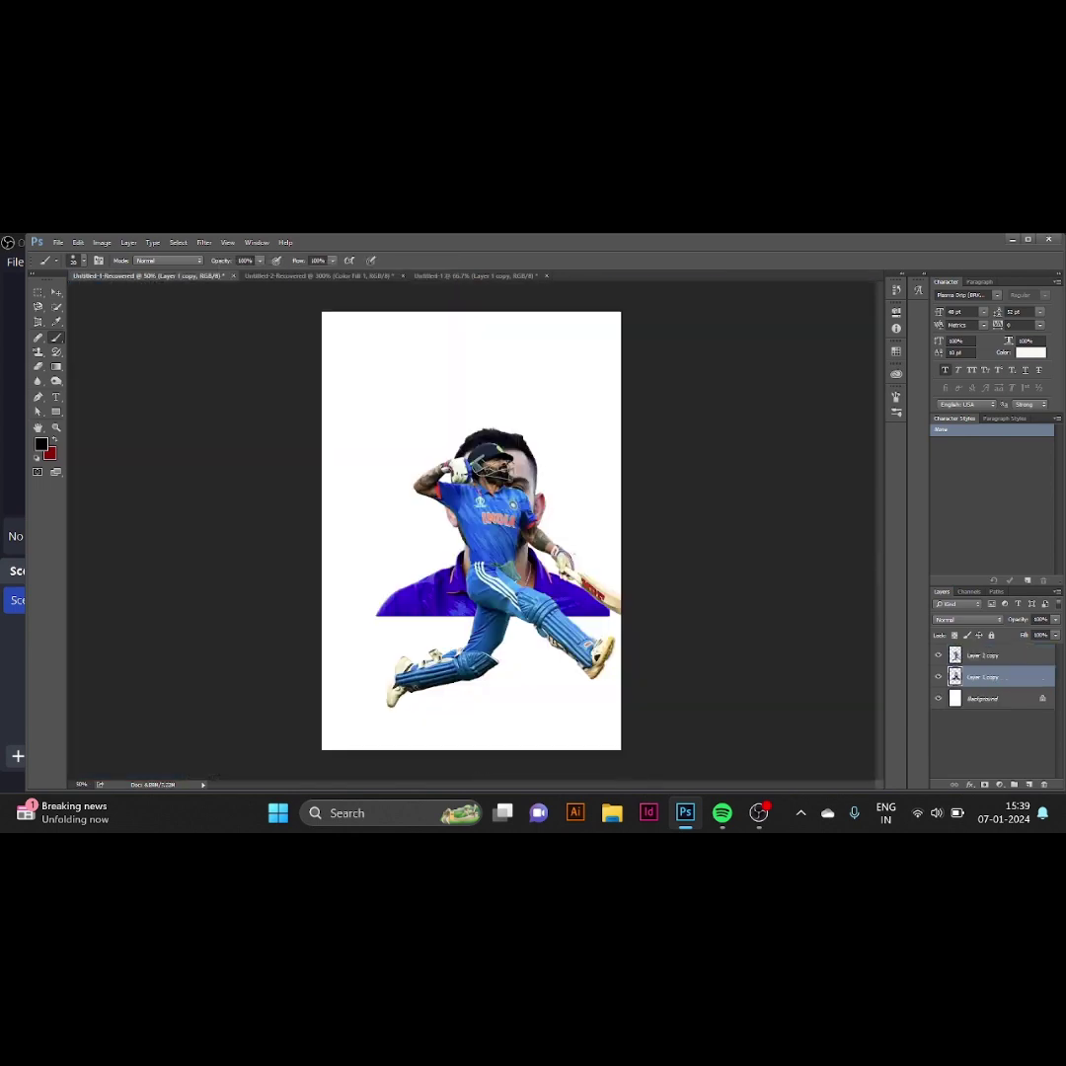
{"action": "key", "text": "v"}
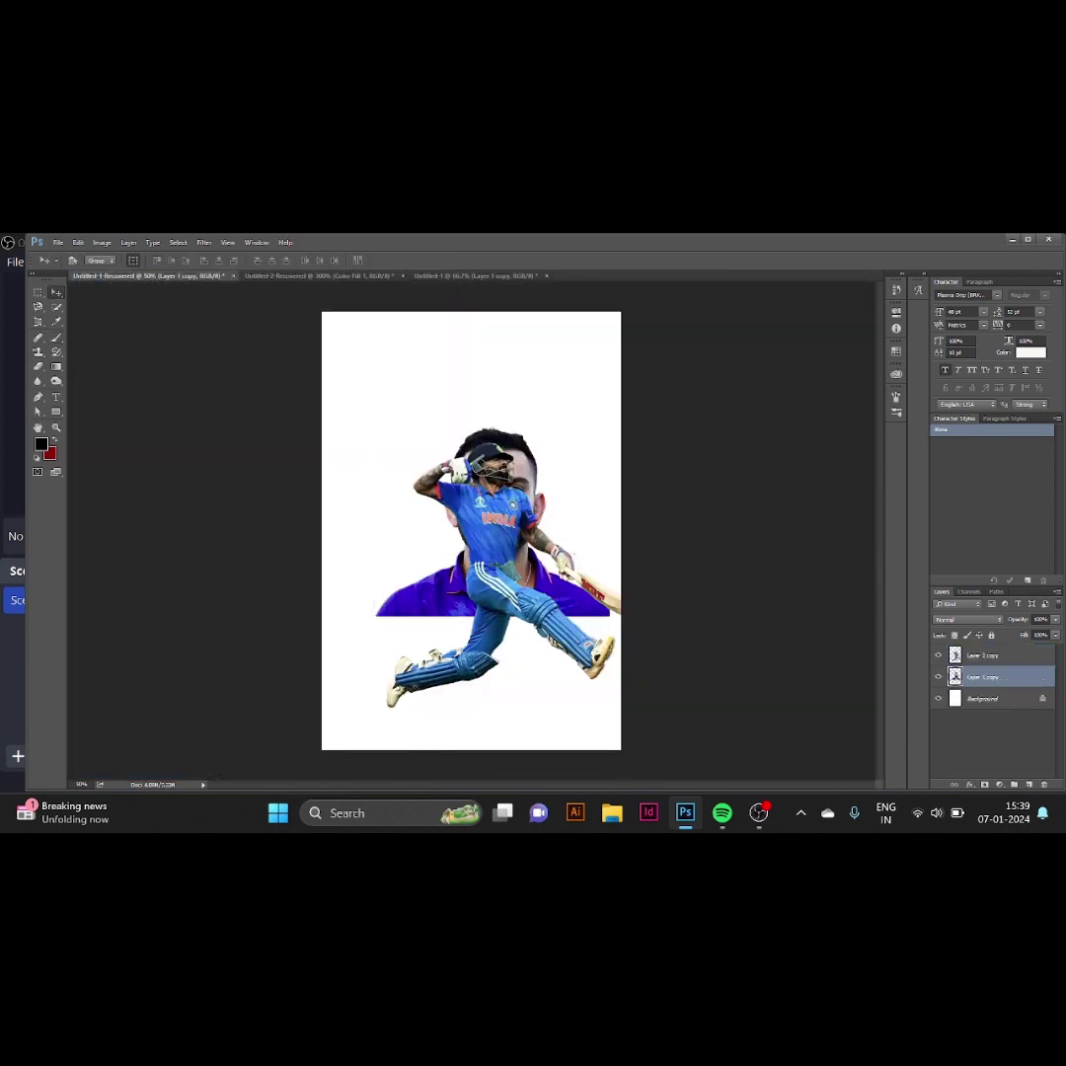
{"action": "left_click_drag", "start_coordinate": [491, 493], "coordinate": [353, 264]}
{"action": "key", "text": "ctrl+Tab"}
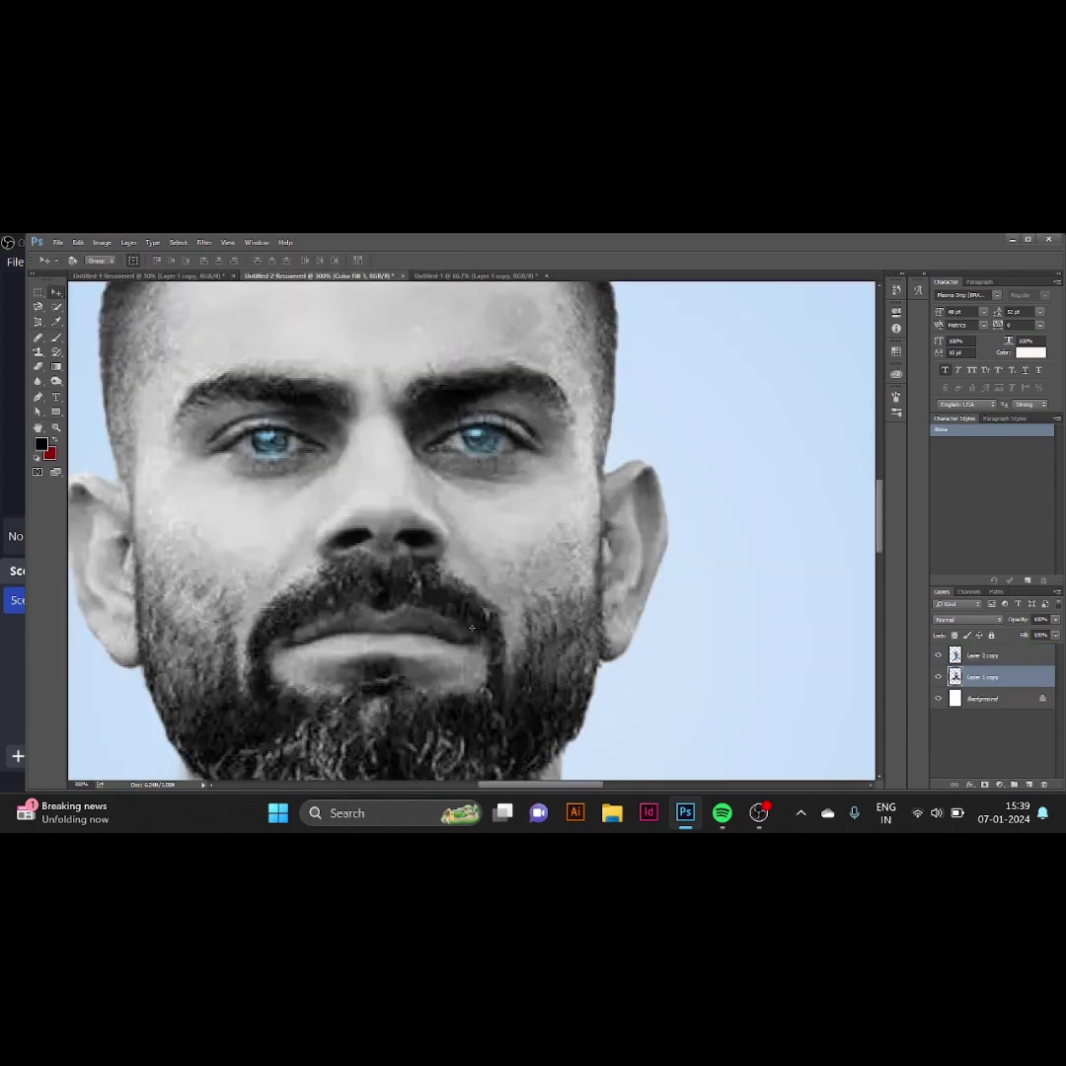
{"action": "key", "text": "ctrl+shift+Tab"}
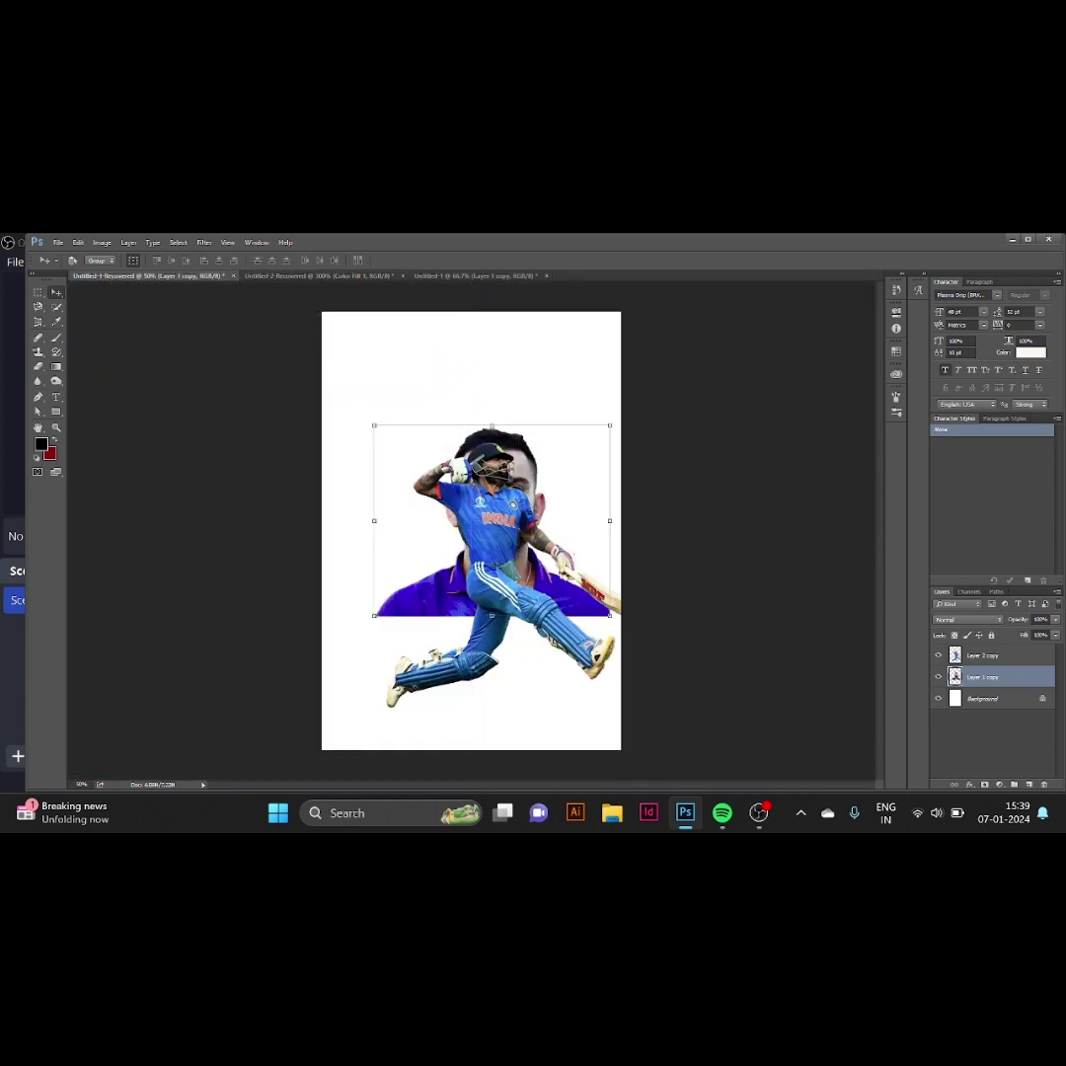
{"action": "key", "text": "alt+bracketright"}
{"action": "left_click_drag", "start_coordinate": [533, 553], "coordinate": [316, 286]}
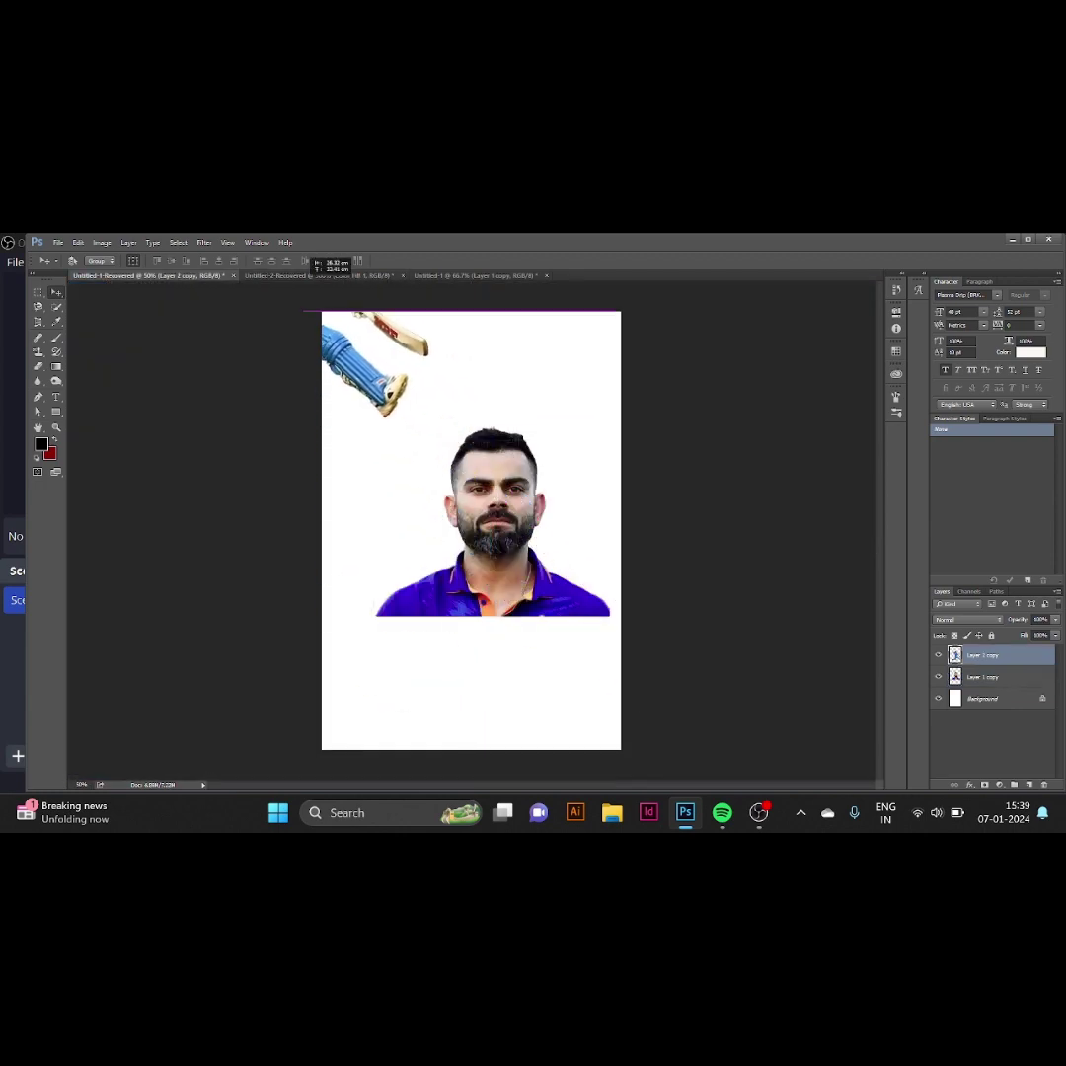
{"action": "key", "text": "ctrl+Tab"}
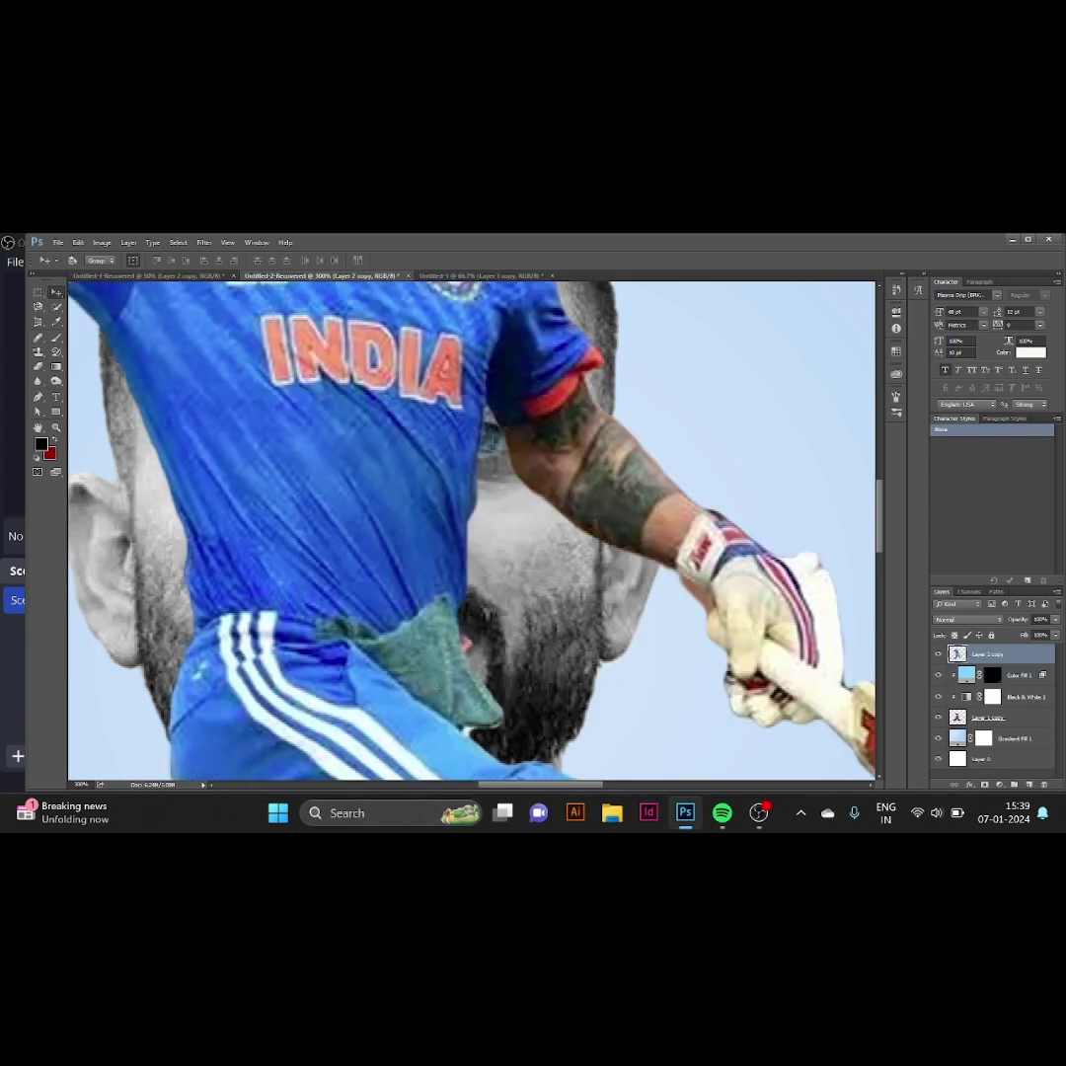
{"action": "left_click_drag", "start_coordinate": [472, 628], "coordinate": [332, 415]}
{"action": "key", "text": "ctrl+minus"}
{"action": "key", "text": "ctrl+minus"}
{"action": "key", "text": "ctrl+minus"}
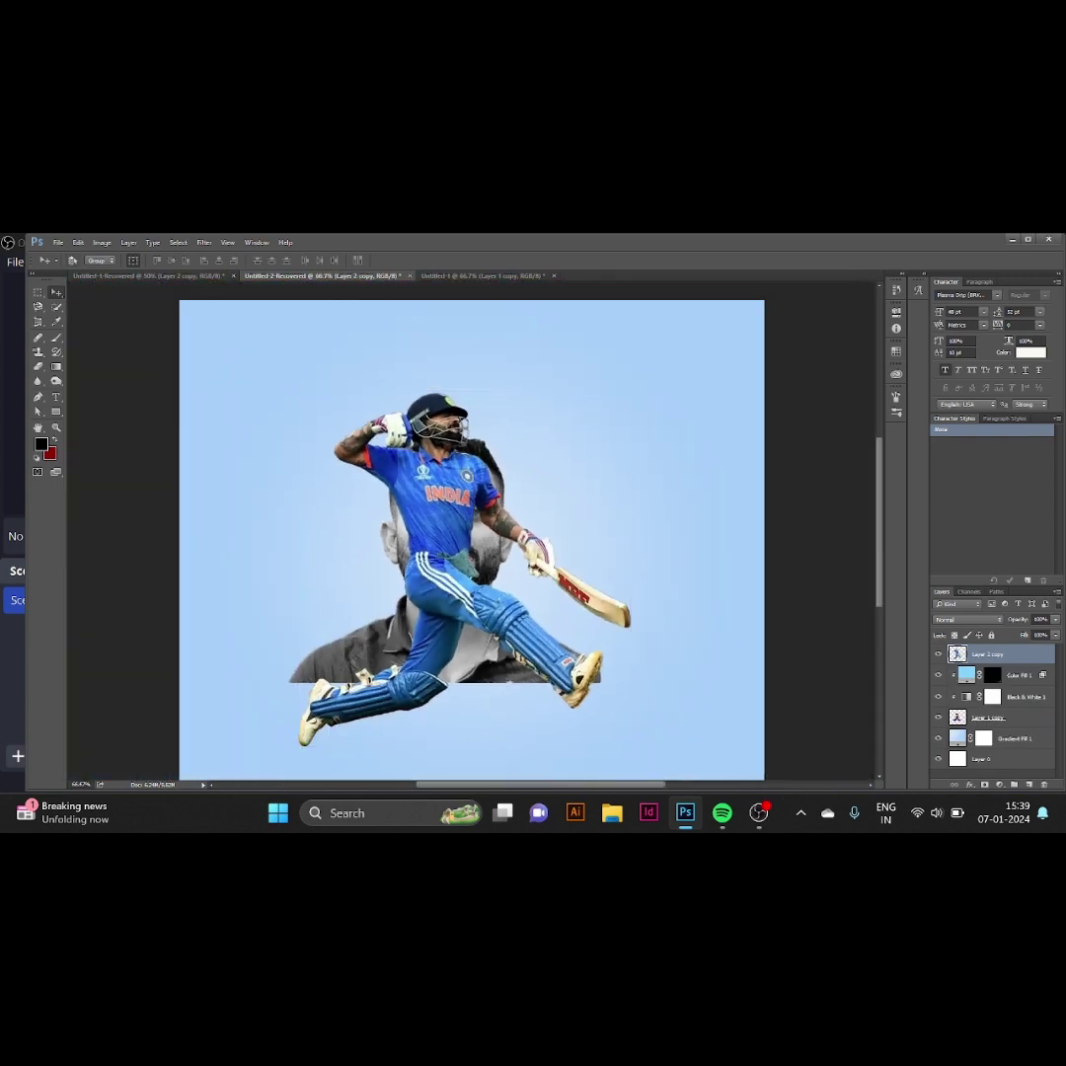
Shift the batsman right, add a layer mask to the portrait layer, and enlarge the brush
{"action": "mouse_move", "coordinate": [449, 518]}
{"action": "left_mouse_down"}
{"action": "mouse_move", "coordinate": [513, 524]}
{"action": "mouse_move", "coordinate": [495, 501]}
{"action": "mouse_move", "coordinate": [509, 526]}
{"action": "left_mouse_up"}
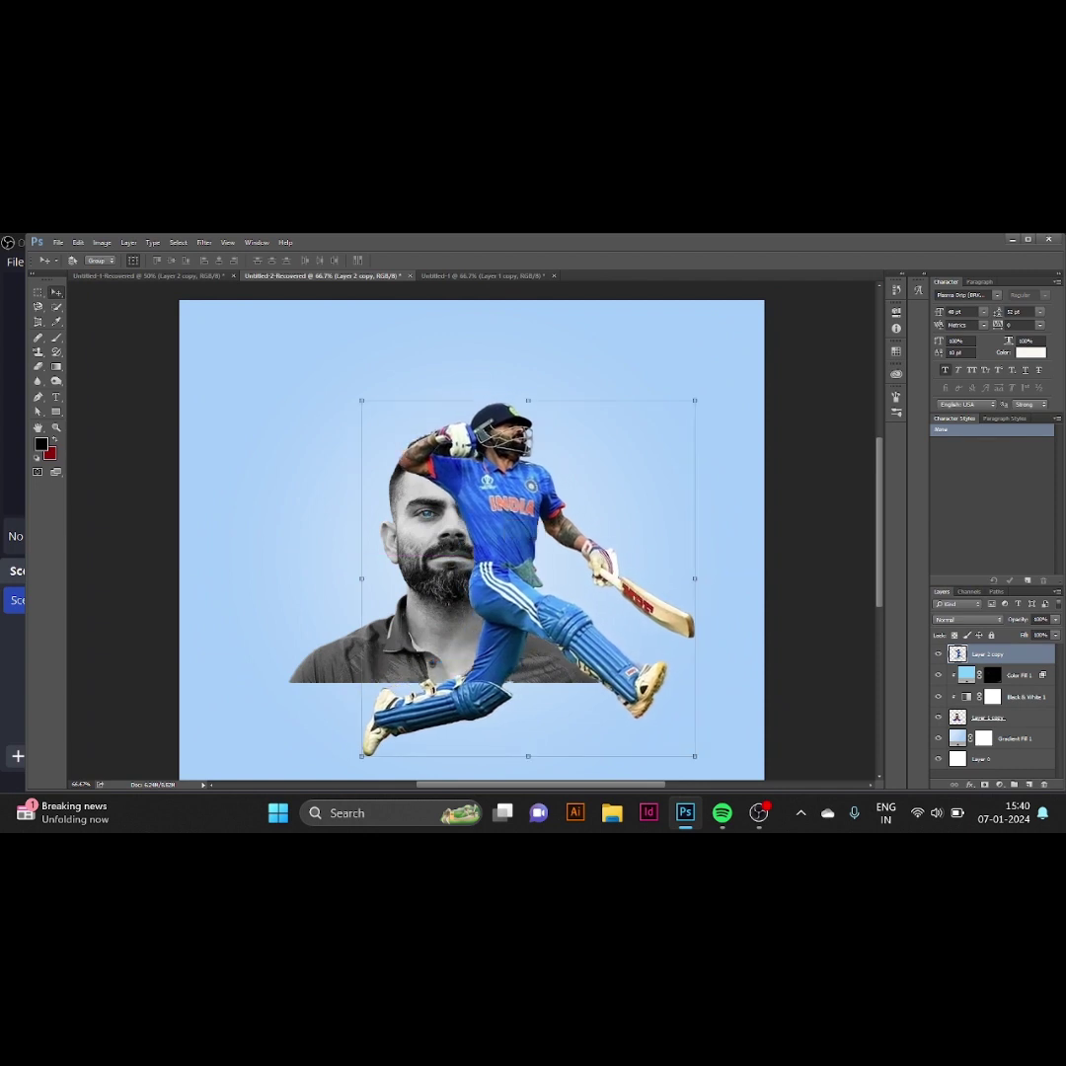
{"action": "key", "text": "ctrl+minus"}
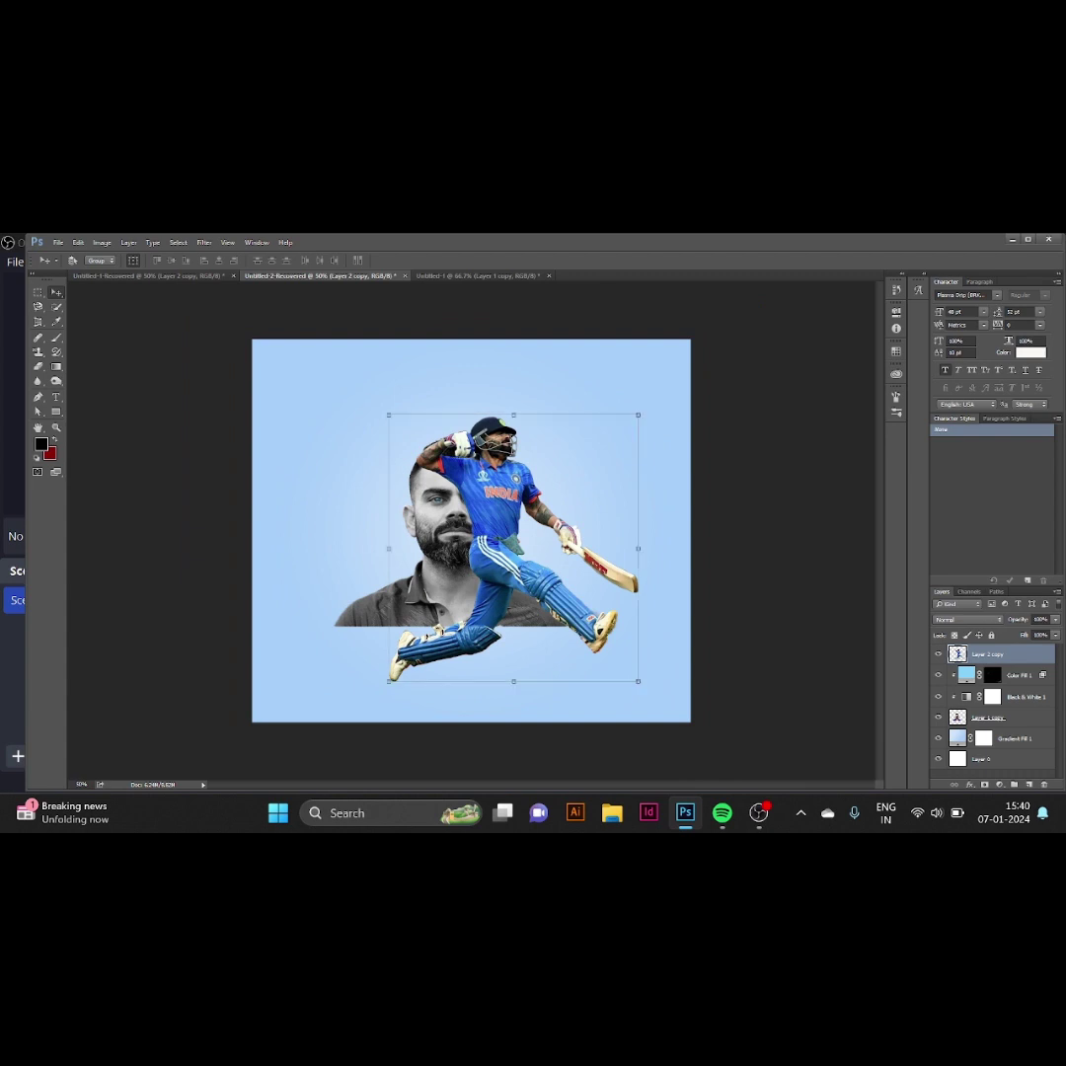
{"action": "left_click", "coordinate": [987, 718]}
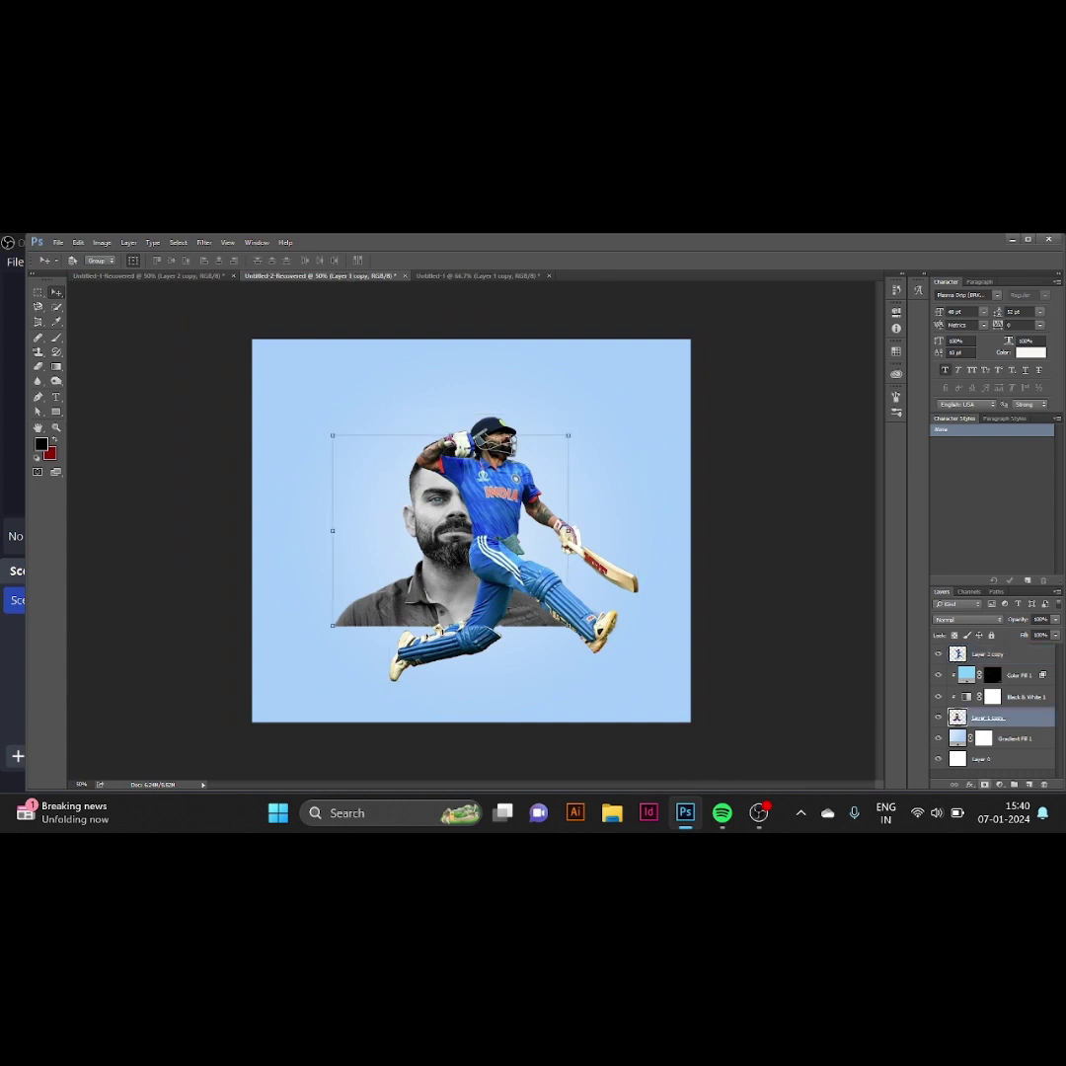
{"action": "left_click", "coordinate": [984, 783]}
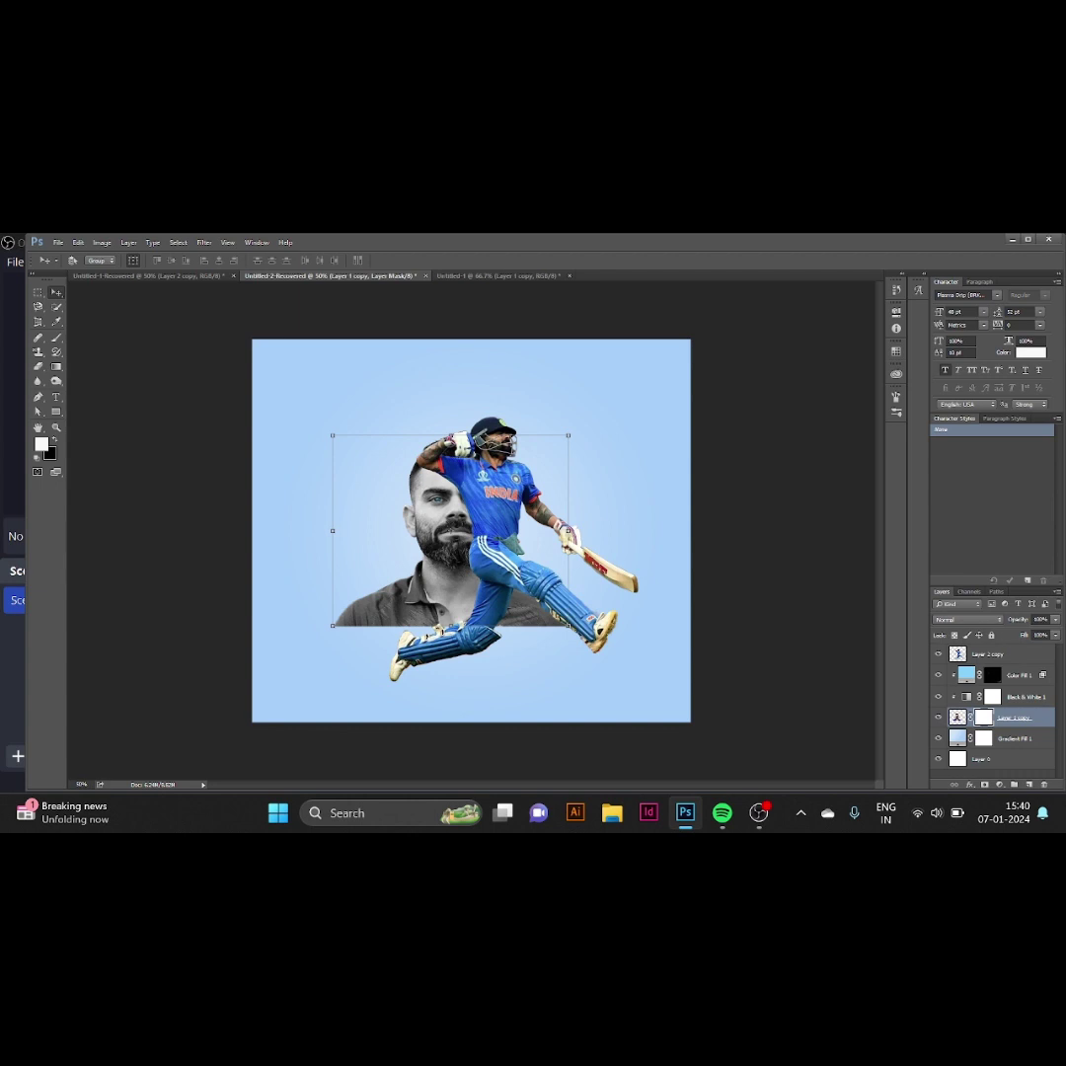
{"action": "key", "text": "b"}
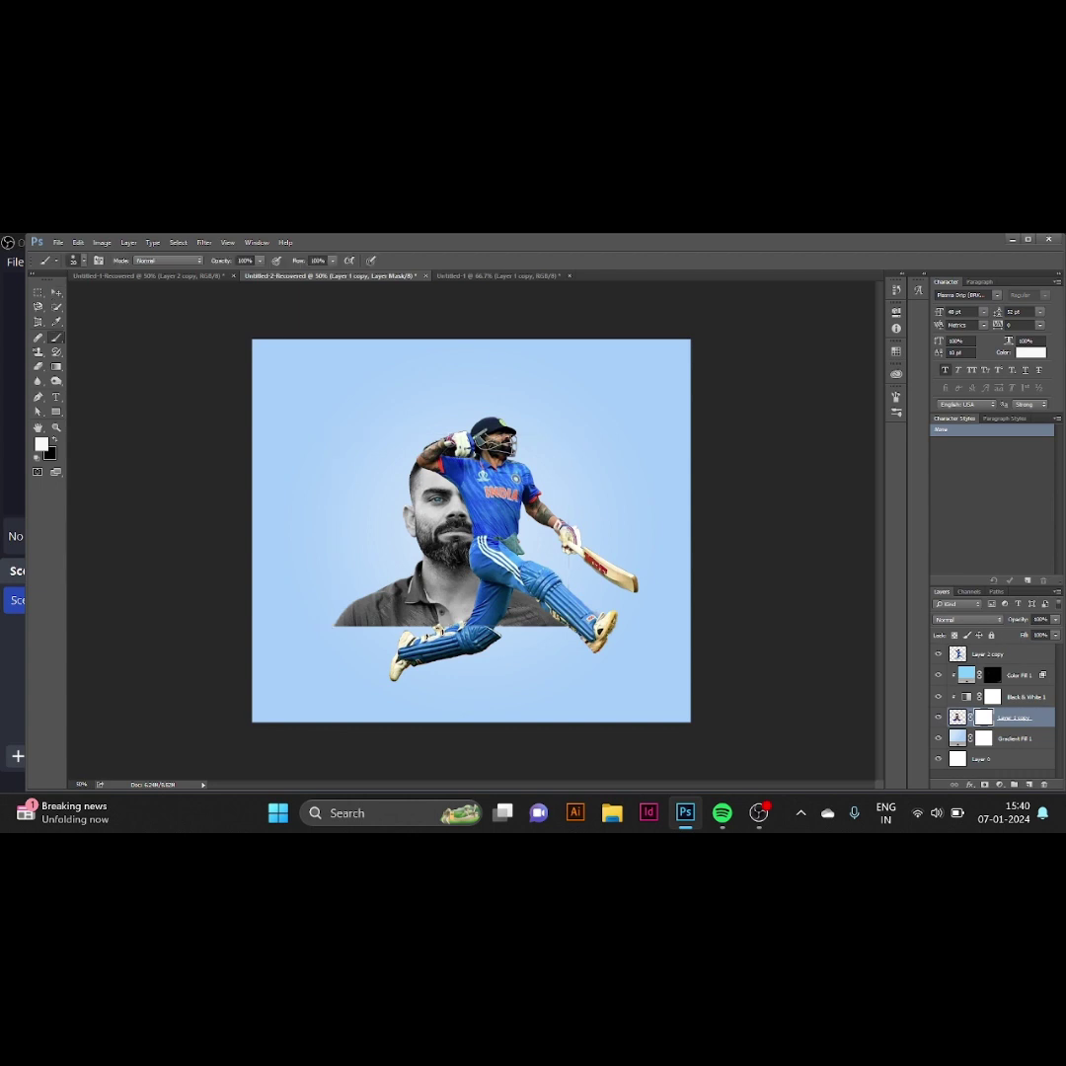
{"action": "key", "text": "bracketright"}
{"action": "key", "text": "bracketright"}
{"action": "key", "text": "bracketright"}
Rotate the batsman about 11.5° clockwise and position him beside the portrait's face
{"action": "left_click", "coordinate": [992, 653]}
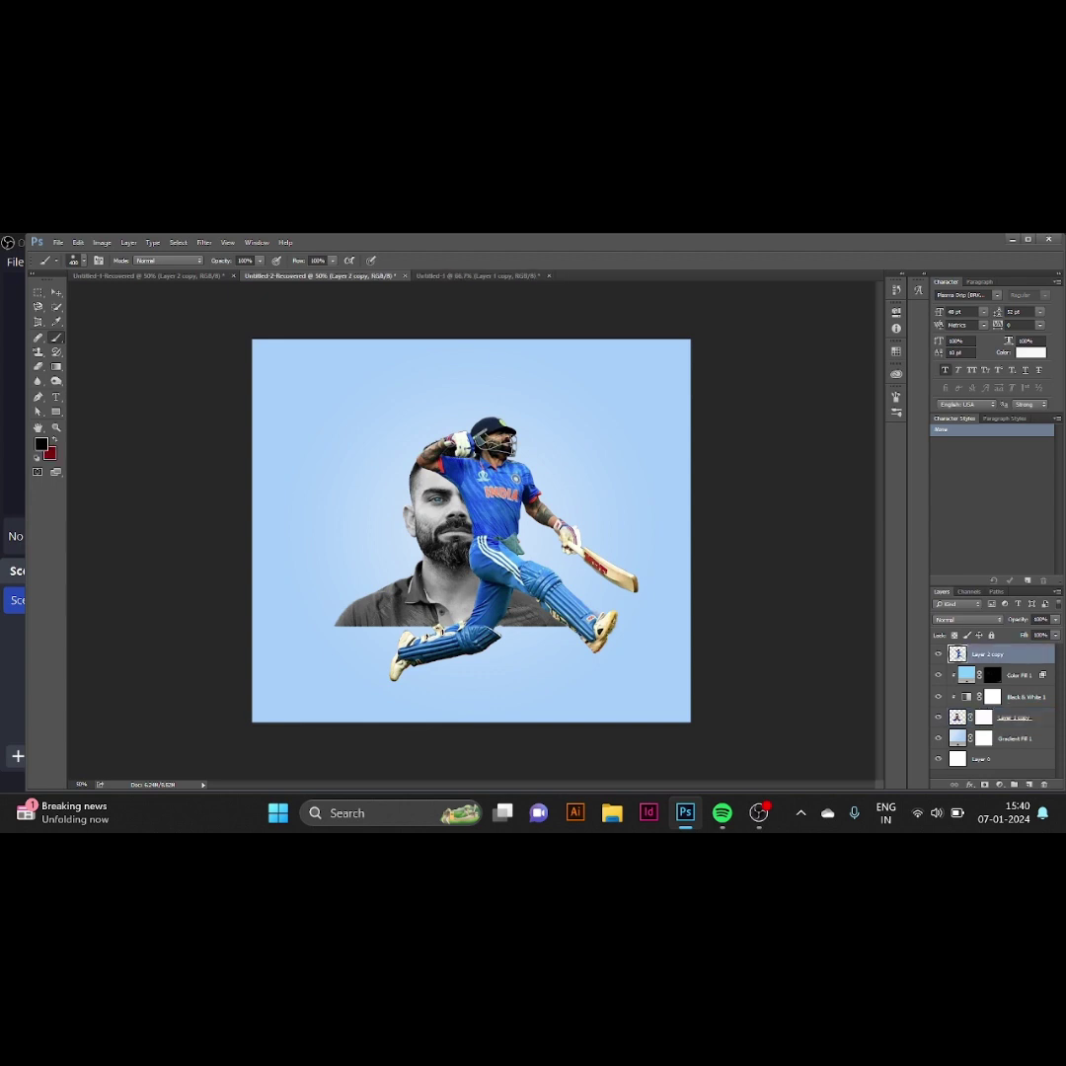
{"action": "key", "text": "v"}
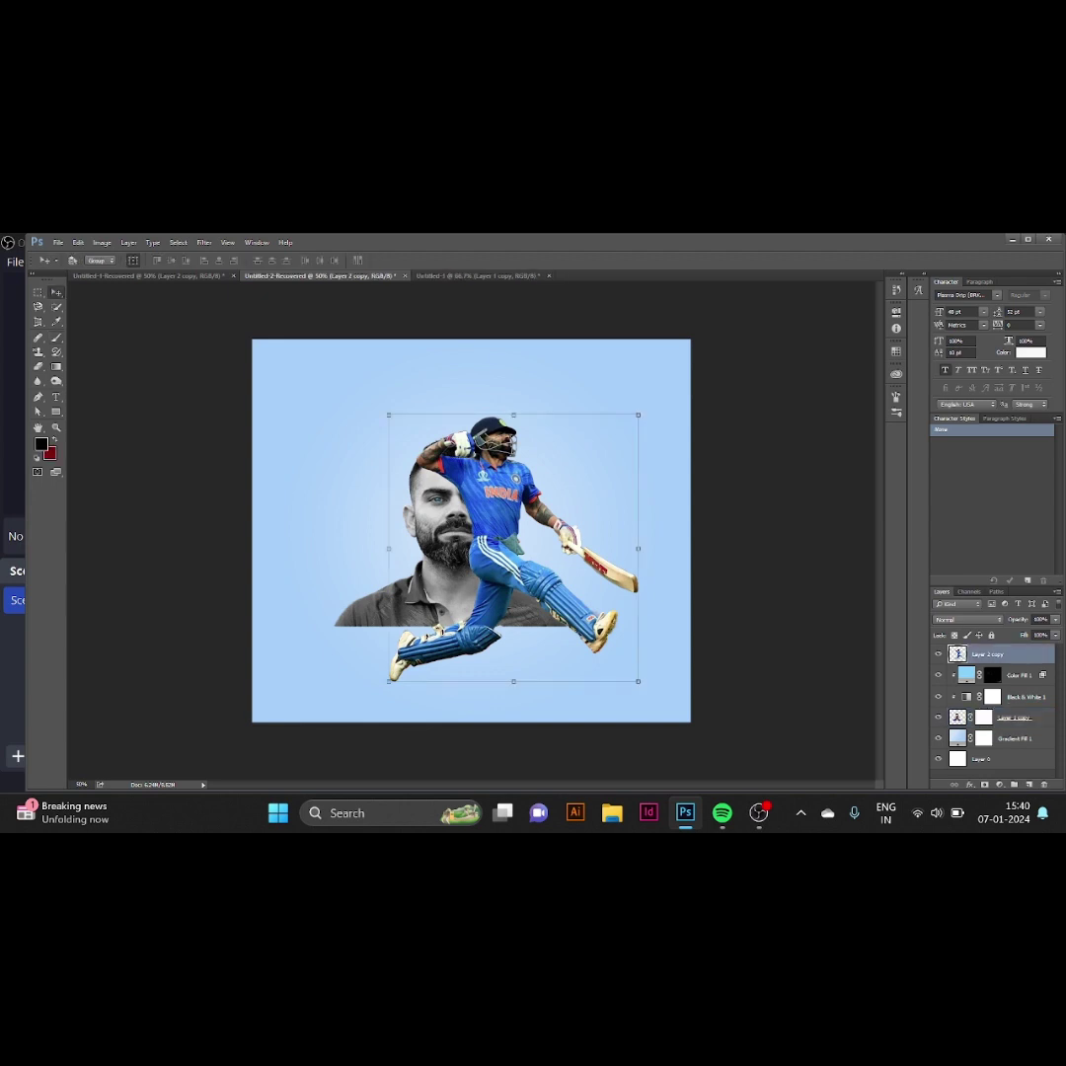
{"action": "left_click_drag", "start_coordinate": [649, 407], "coordinate": [660, 439]}
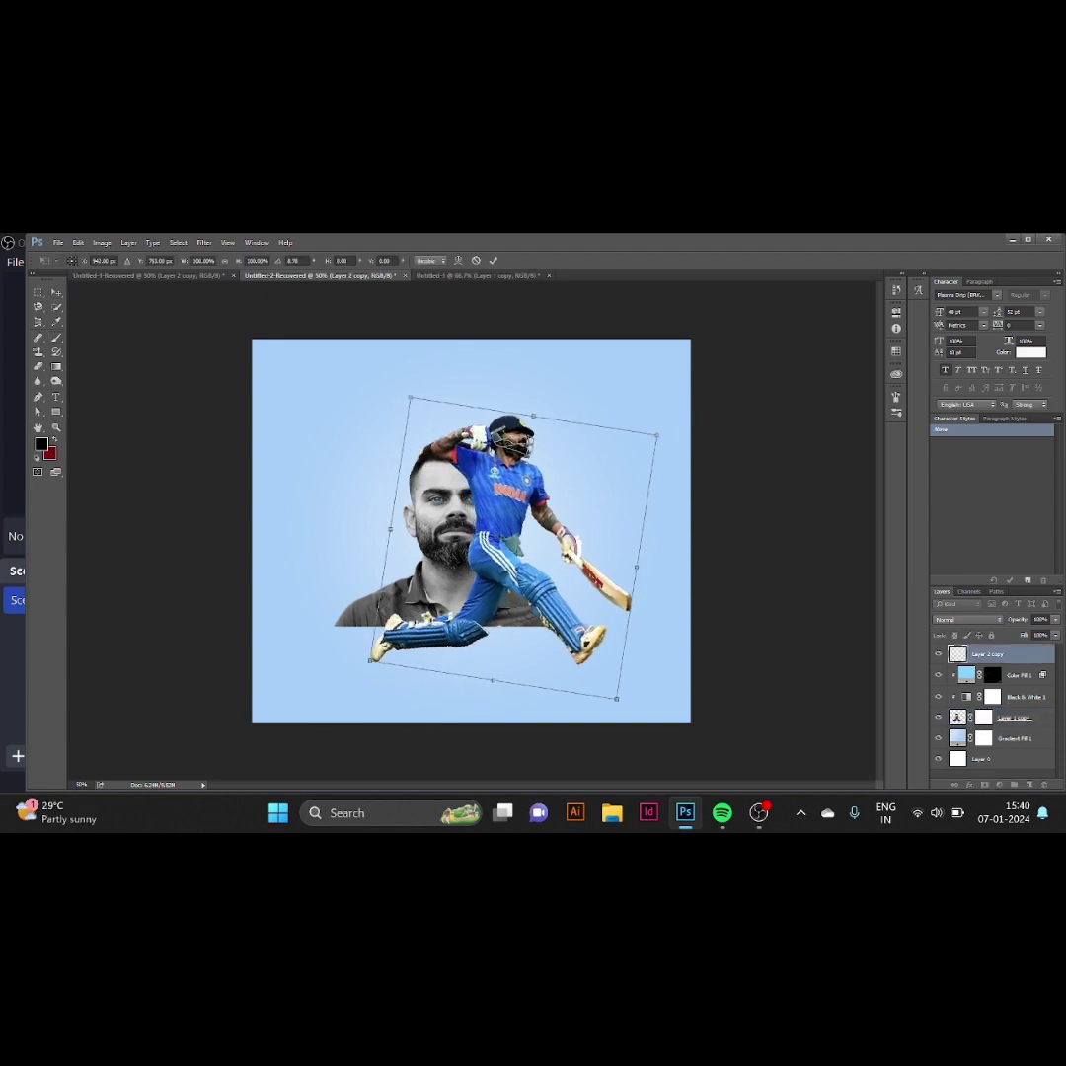
{"action": "left_click_drag", "start_coordinate": [533, 454], "coordinate": [537, 450]}
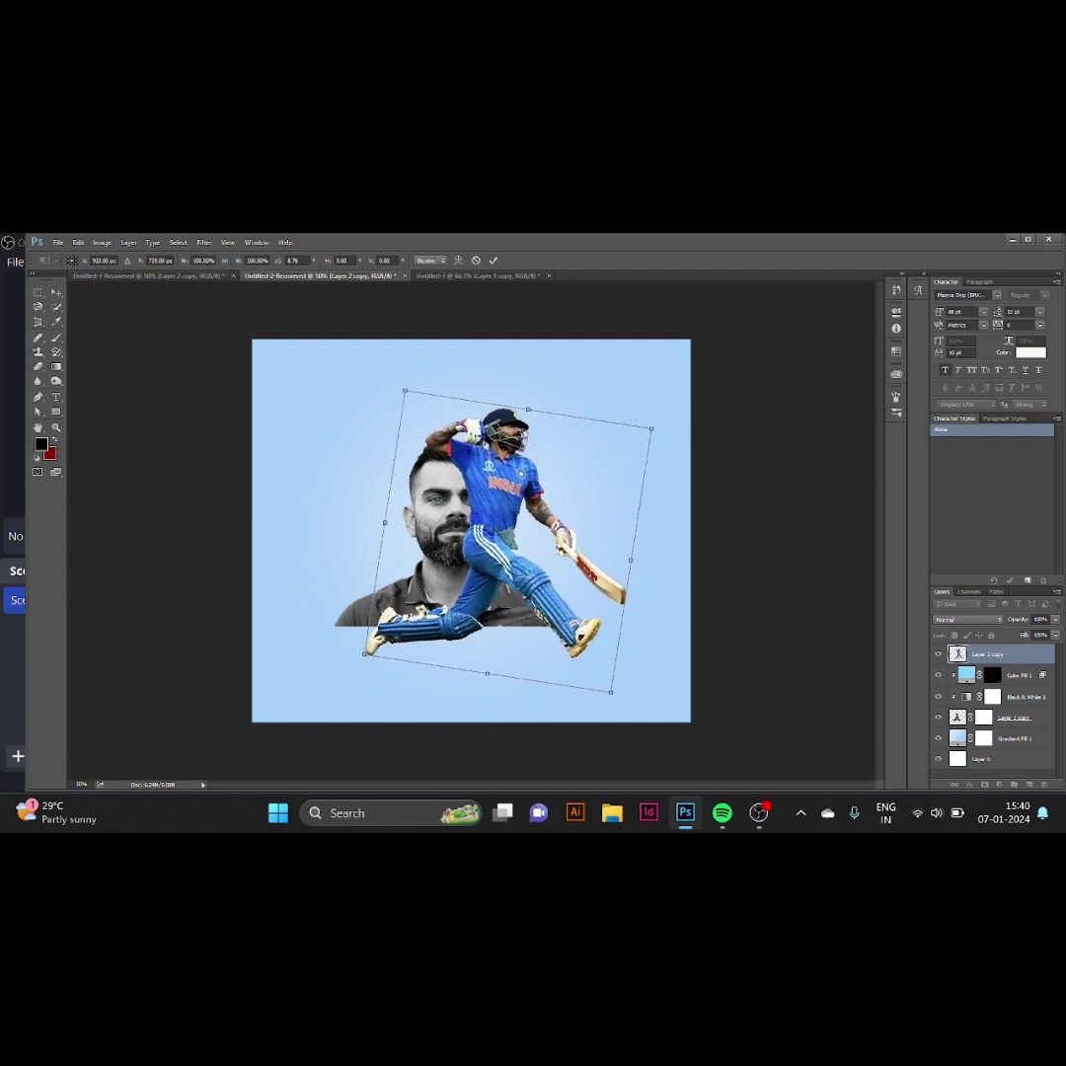
{"action": "left_click_drag", "start_coordinate": [533, 464], "coordinate": [513, 505]}
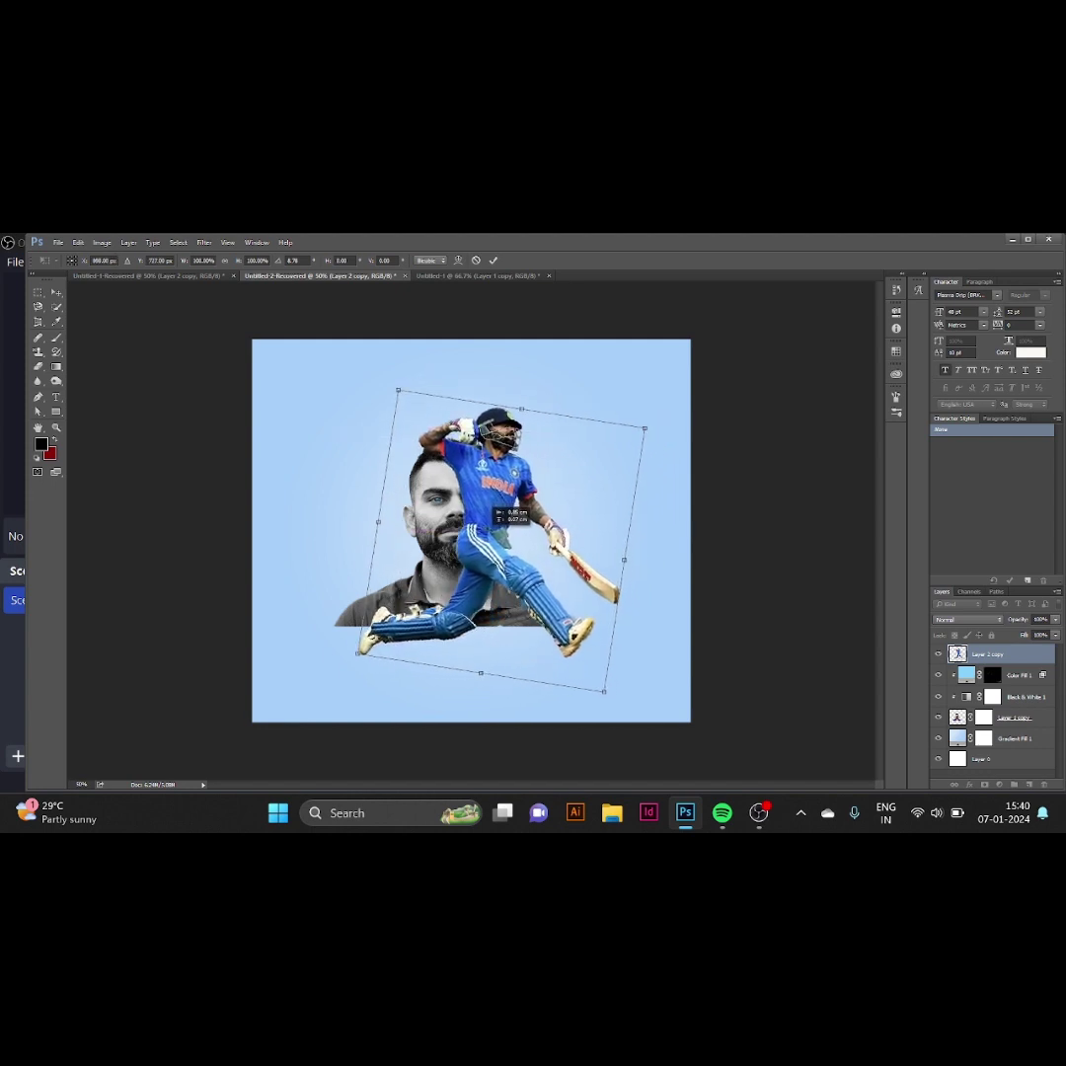
{"action": "mouse_move", "coordinate": [515, 513]}
{"action": "left_mouse_down"}
{"action": "mouse_move", "coordinate": [497, 509]}
{"action": "mouse_move", "coordinate": [498, 519]}
{"action": "left_mouse_up"}
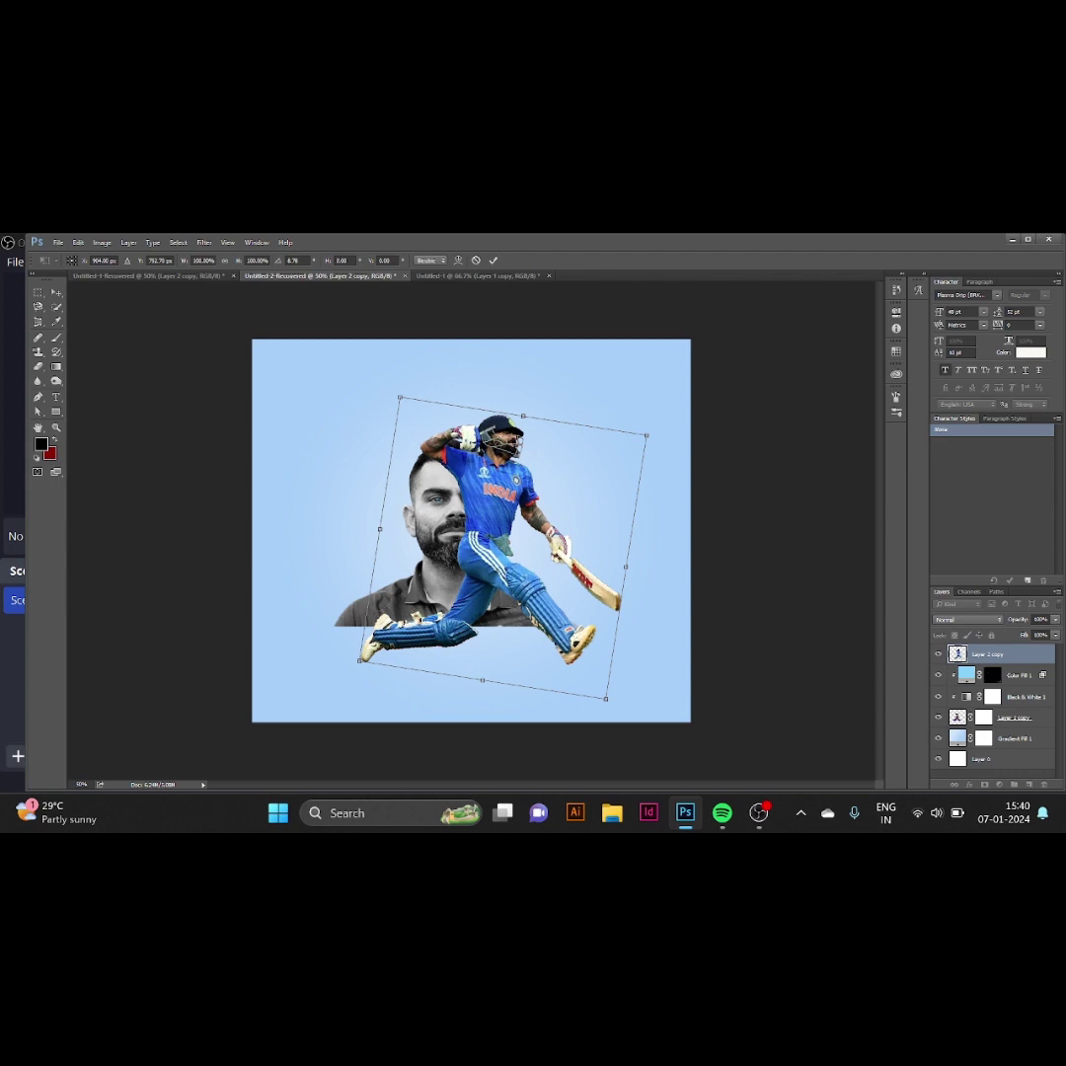
{"action": "left_click_drag", "start_coordinate": [655, 422], "coordinate": [665, 434]}
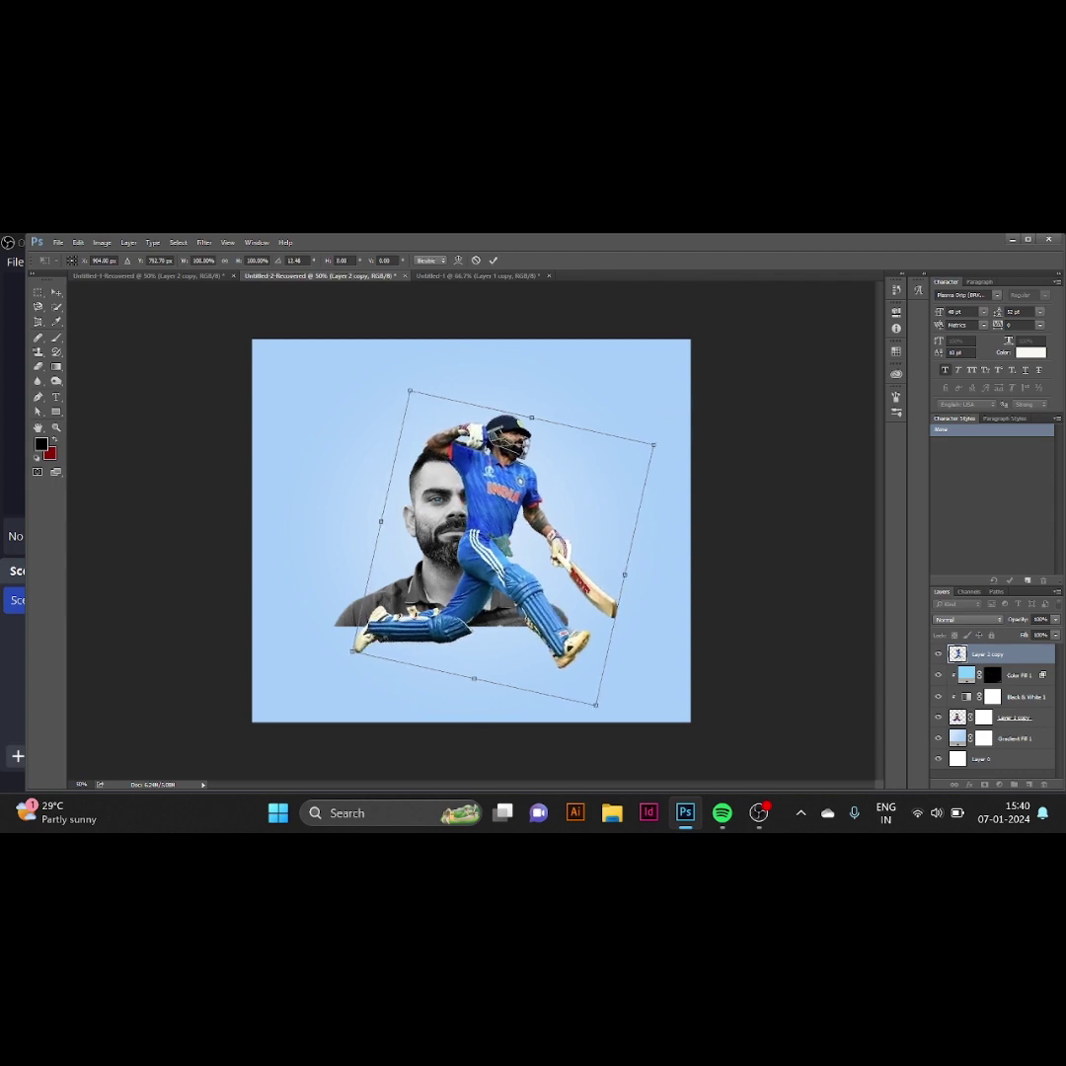
{"action": "key", "text": "Return"}
{"action": "left_click_drag", "start_coordinate": [483, 541], "coordinate": [484, 544]}
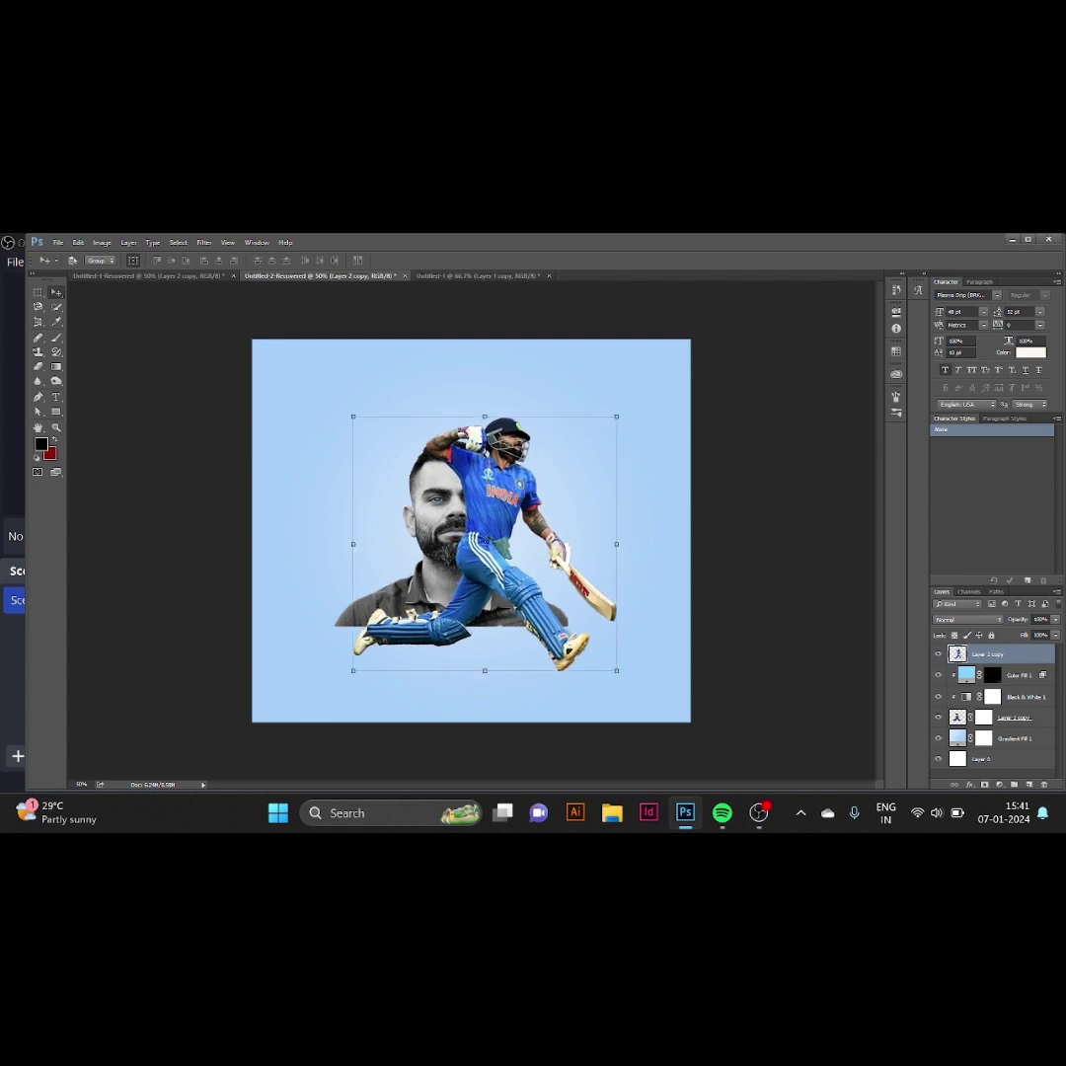
Paint on the portrait's layer mask to fade the shirt's hard left and lower edges
{"action": "left_click", "coordinate": [983, 717]}
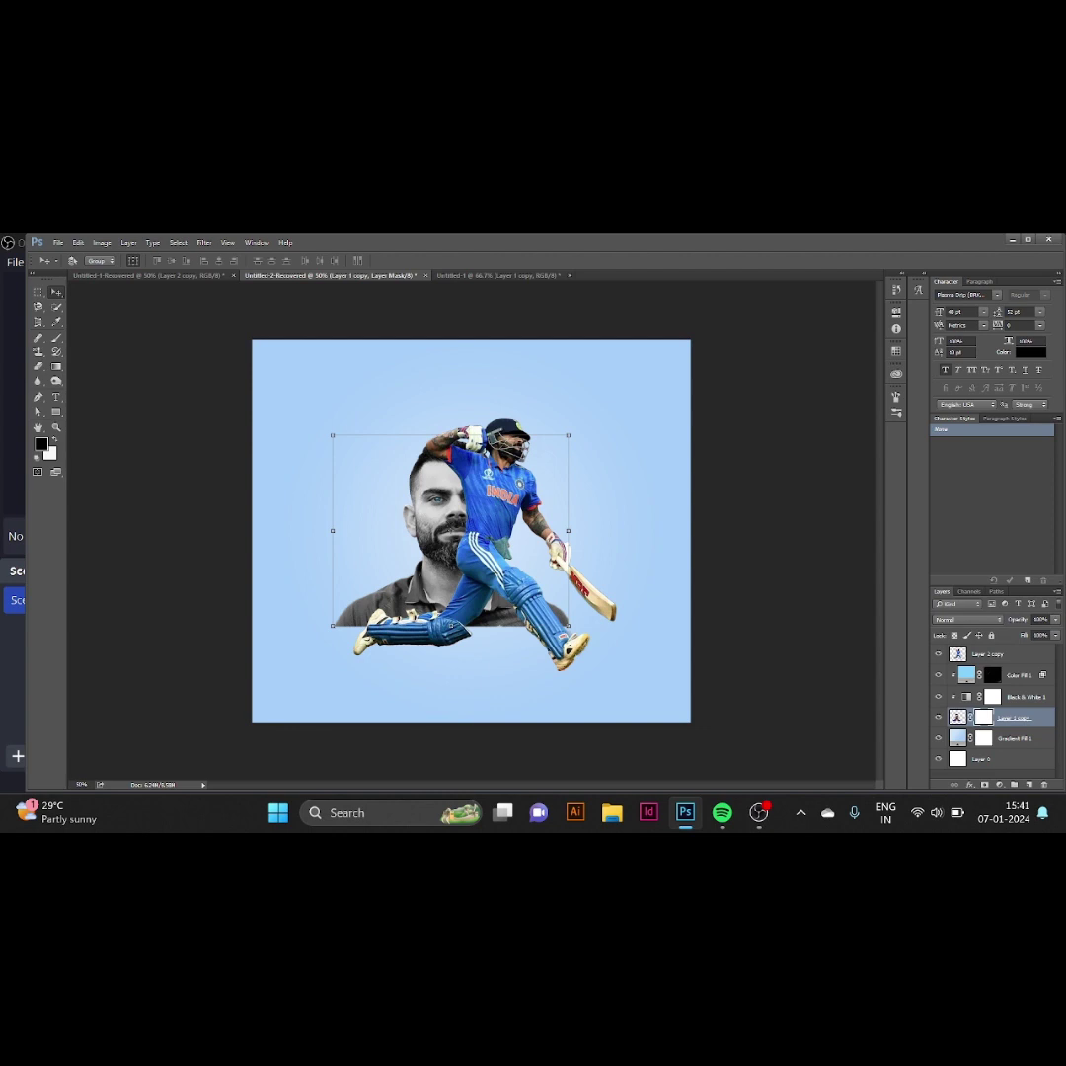
{"action": "key", "text": "b"}
{"action": "left_click_drag", "start_coordinate": [331, 607], "coordinate": [385, 617]}
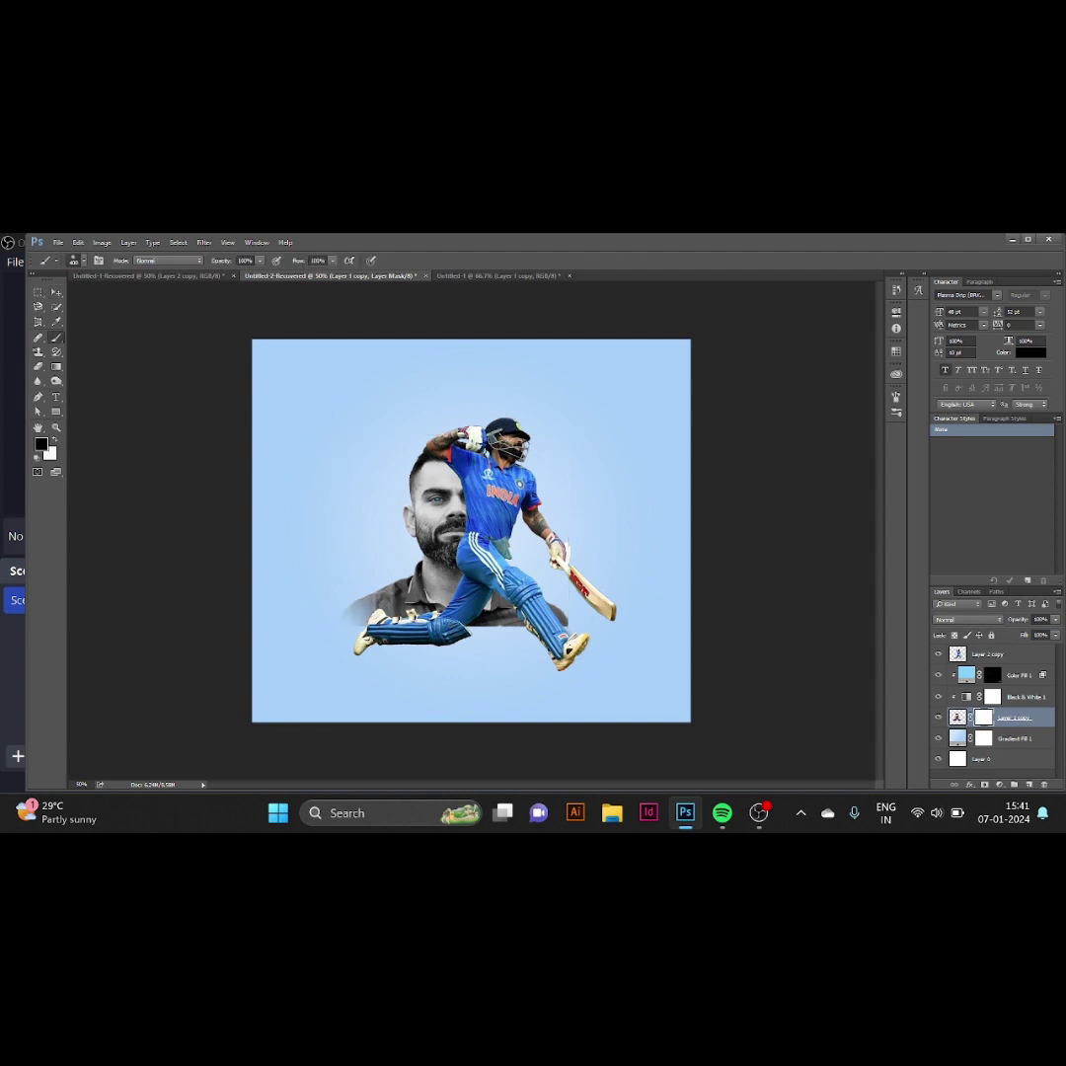
{"action": "mouse_move", "coordinate": [484, 621]}
{"action": "left_mouse_down"}
{"action": "mouse_move", "coordinate": [523, 604]}
{"action": "mouse_move", "coordinate": [471, 614]}
{"action": "left_mouse_up"}
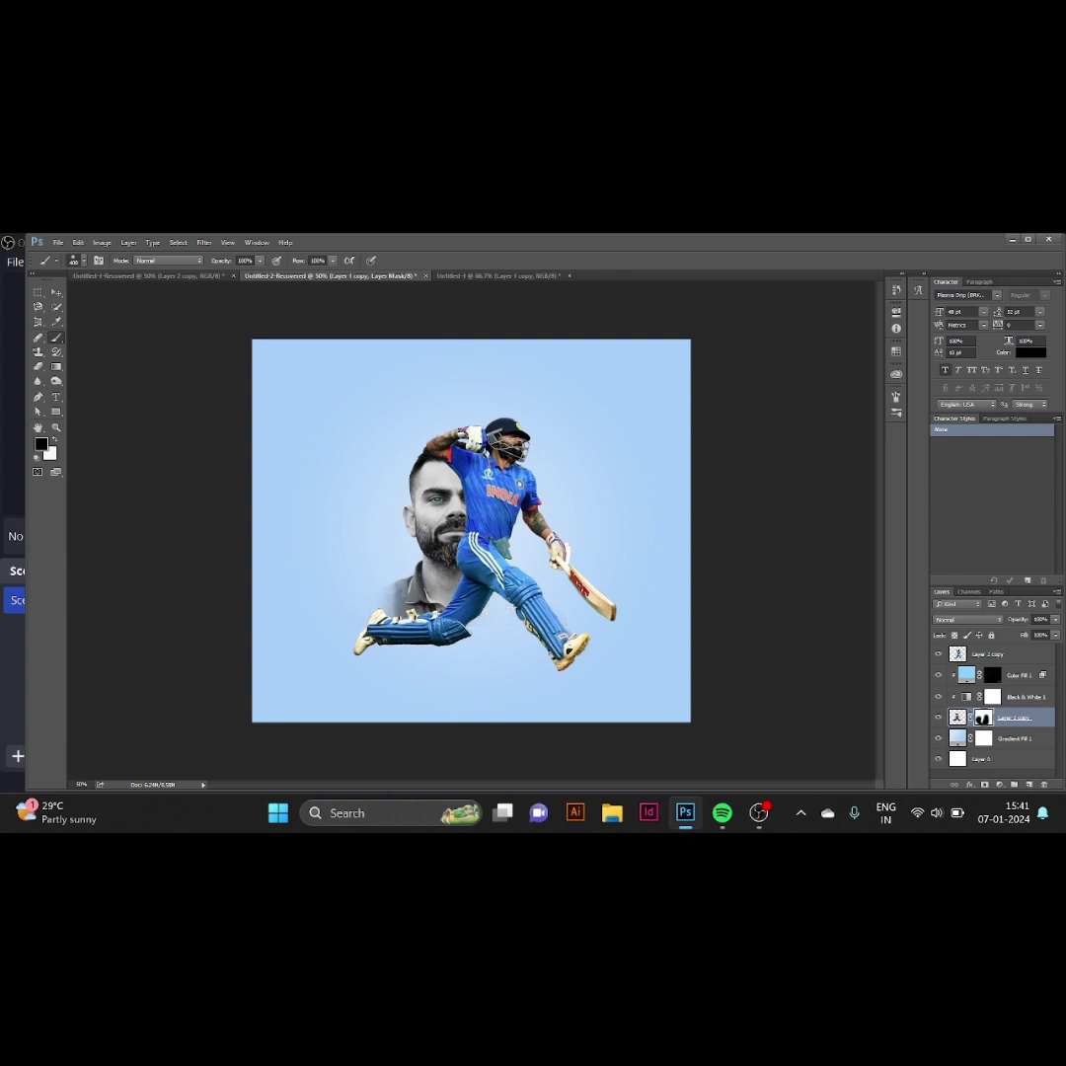
{"action": "left_click_drag", "start_coordinate": [419, 607], "coordinate": [395, 567]}
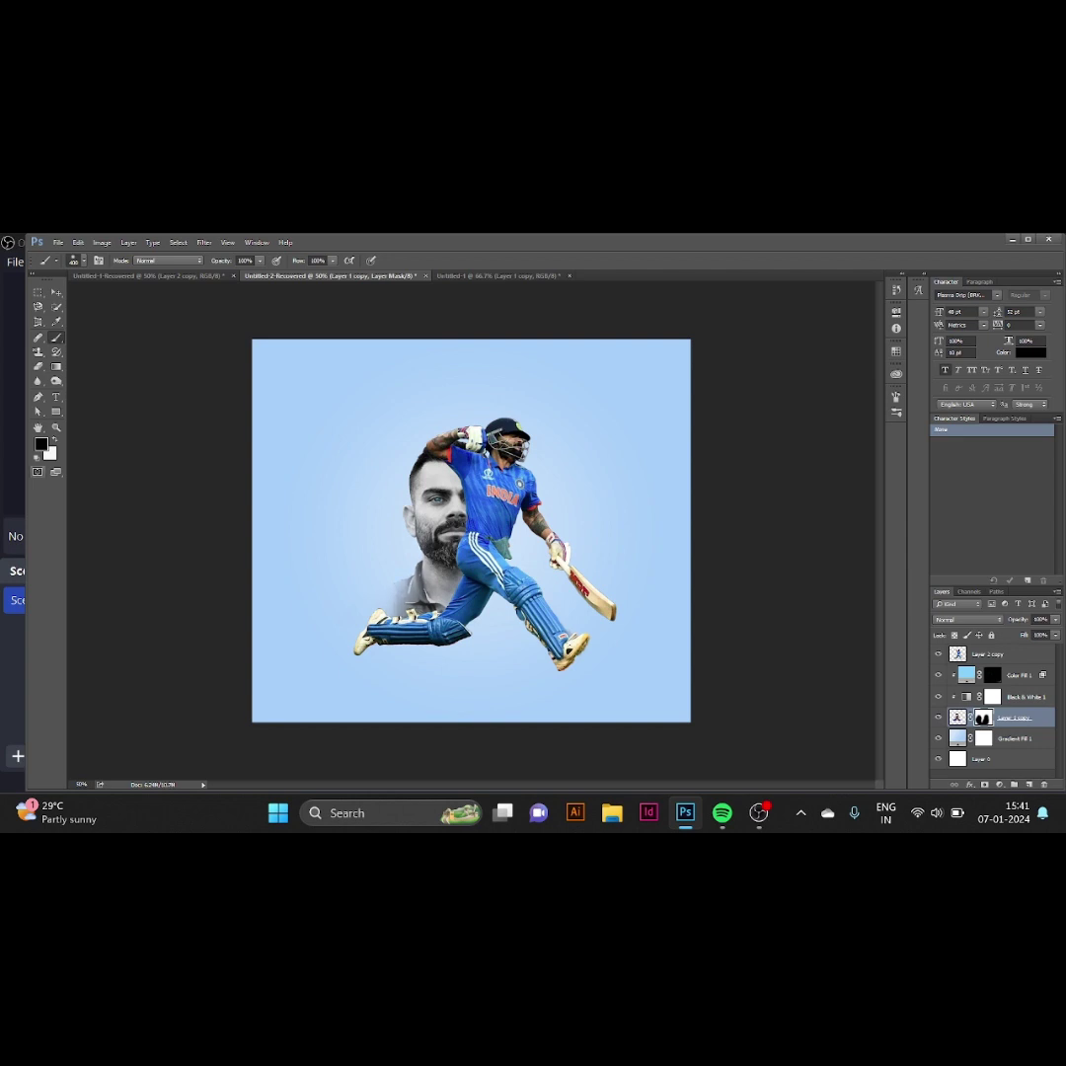
{"action": "key", "text": "x"}
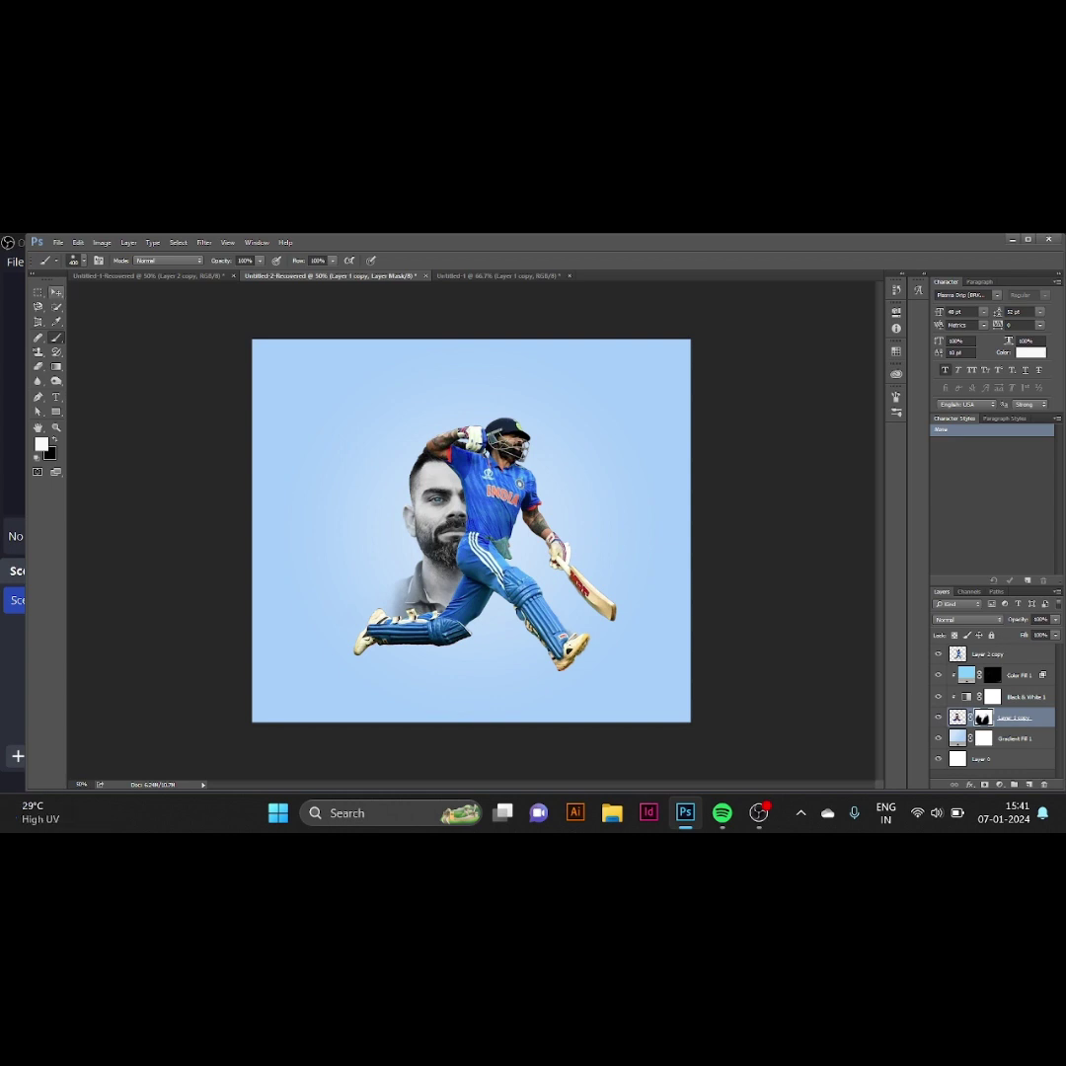
Select the portrait through batsman layers and move them together on the canvas
{"action": "key", "text": "v"}
{"action": "key", "text": "alt+shift+period"}
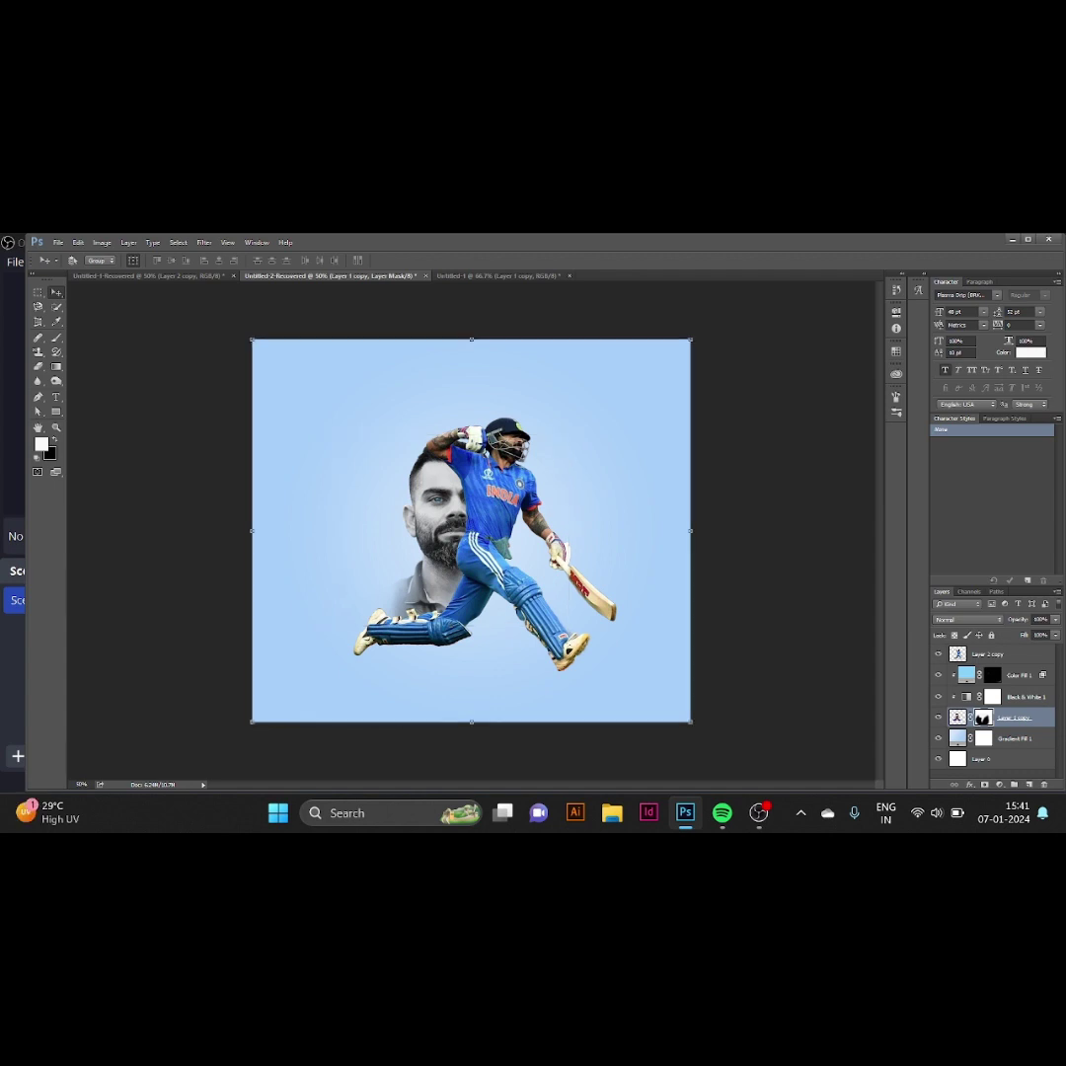
{"action": "left_click_drag", "start_coordinate": [519, 553], "coordinate": [513, 538]}
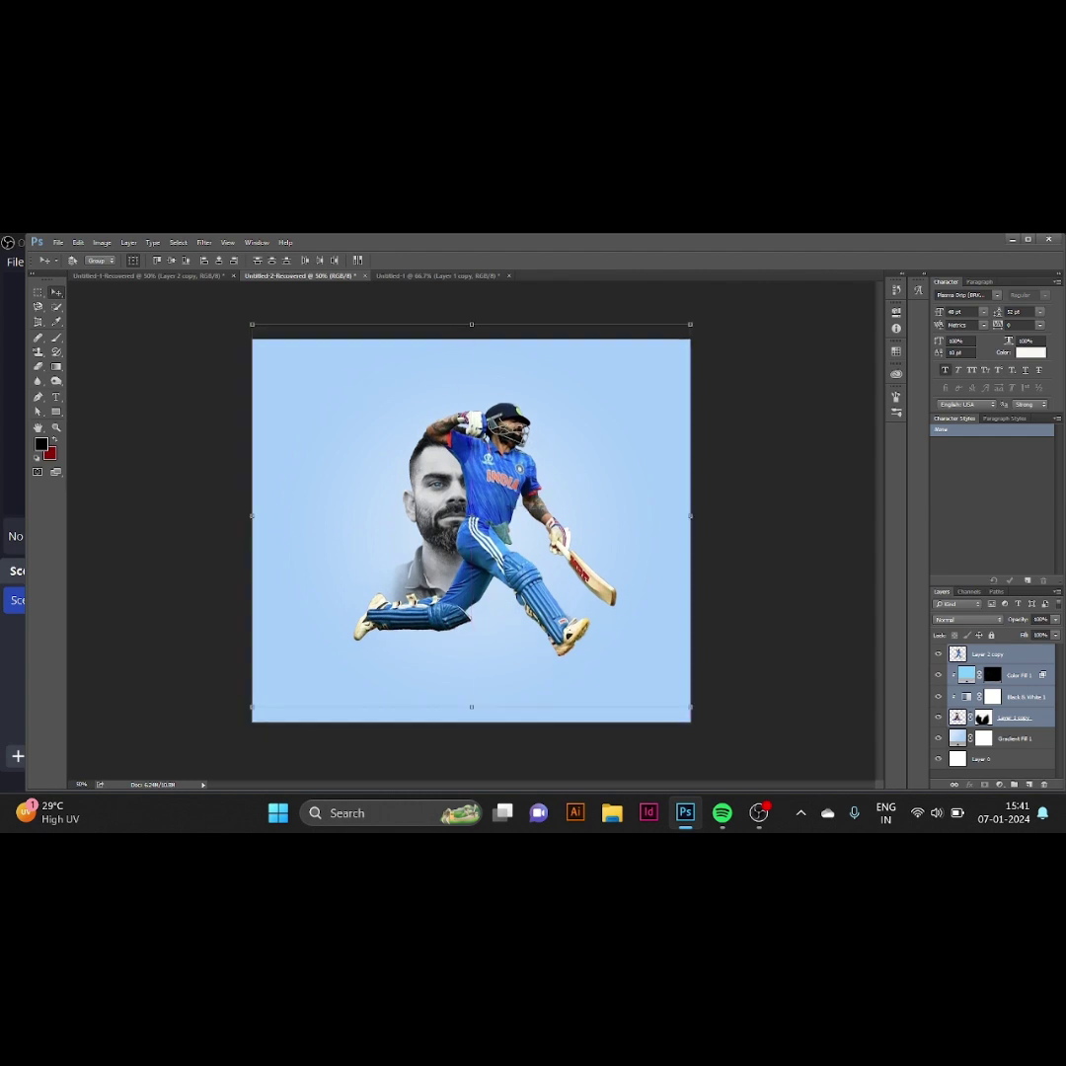
Create a new empty layer directly above the Layer 2 copy batsman cut-out
{"action": "left_click", "coordinate": [987, 654]}
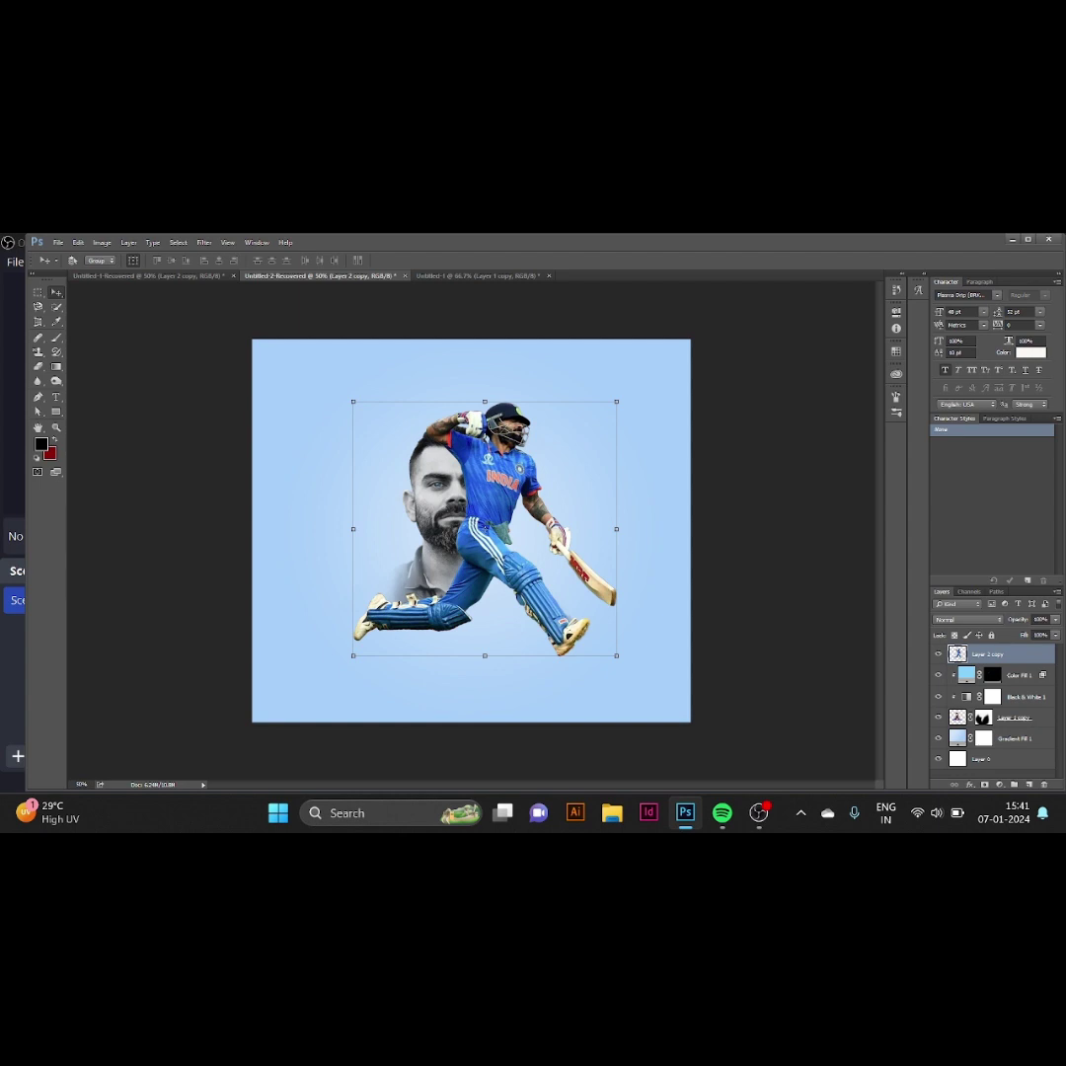
{"action": "key", "text": "b"}
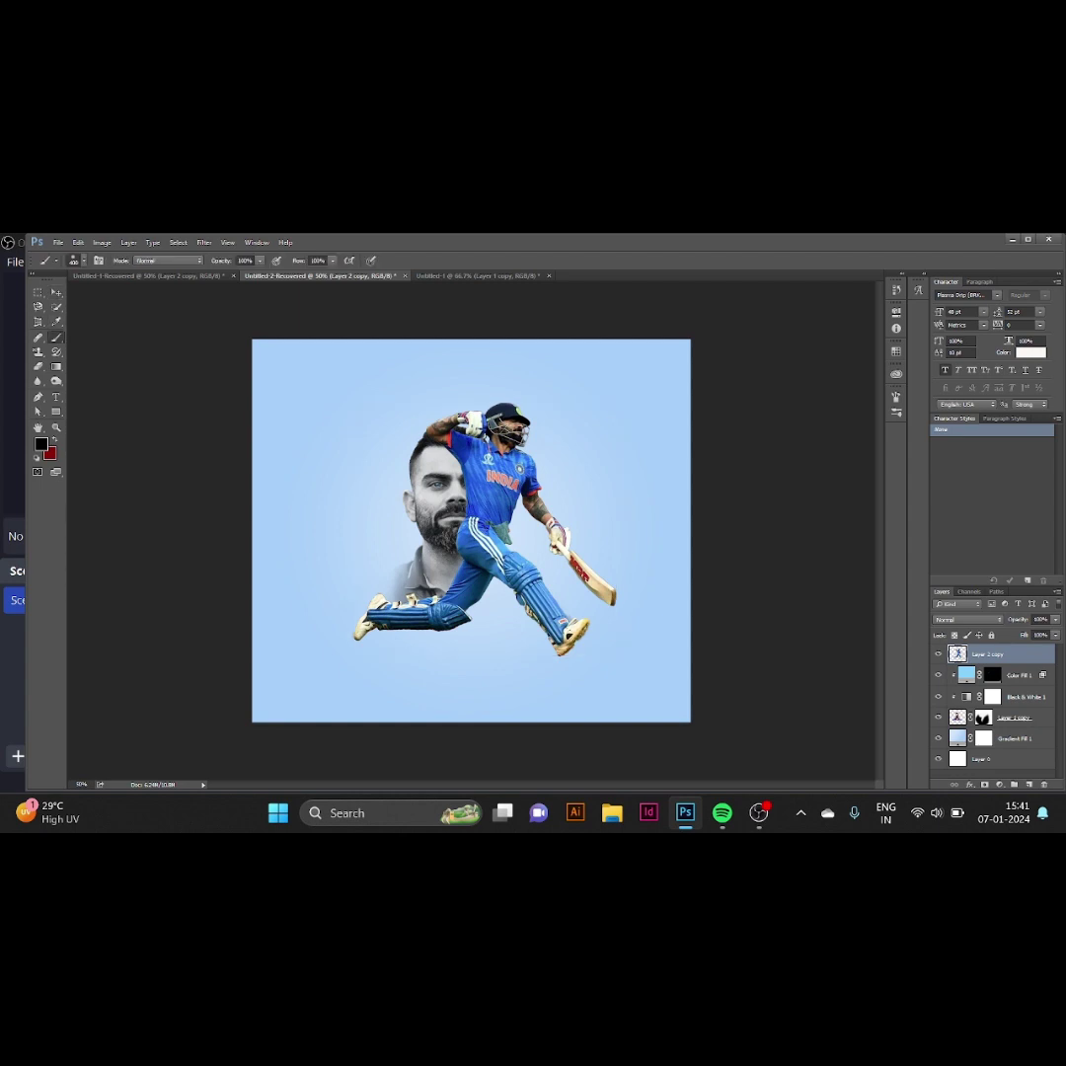
{"action": "key", "text": "ctrl+shift+alt+n"}
Paint a dark soft blob and transform it into a flat strip under the batsman's feet
{"action": "left_click_drag", "start_coordinate": [462, 505], "coordinate": [501, 553]}
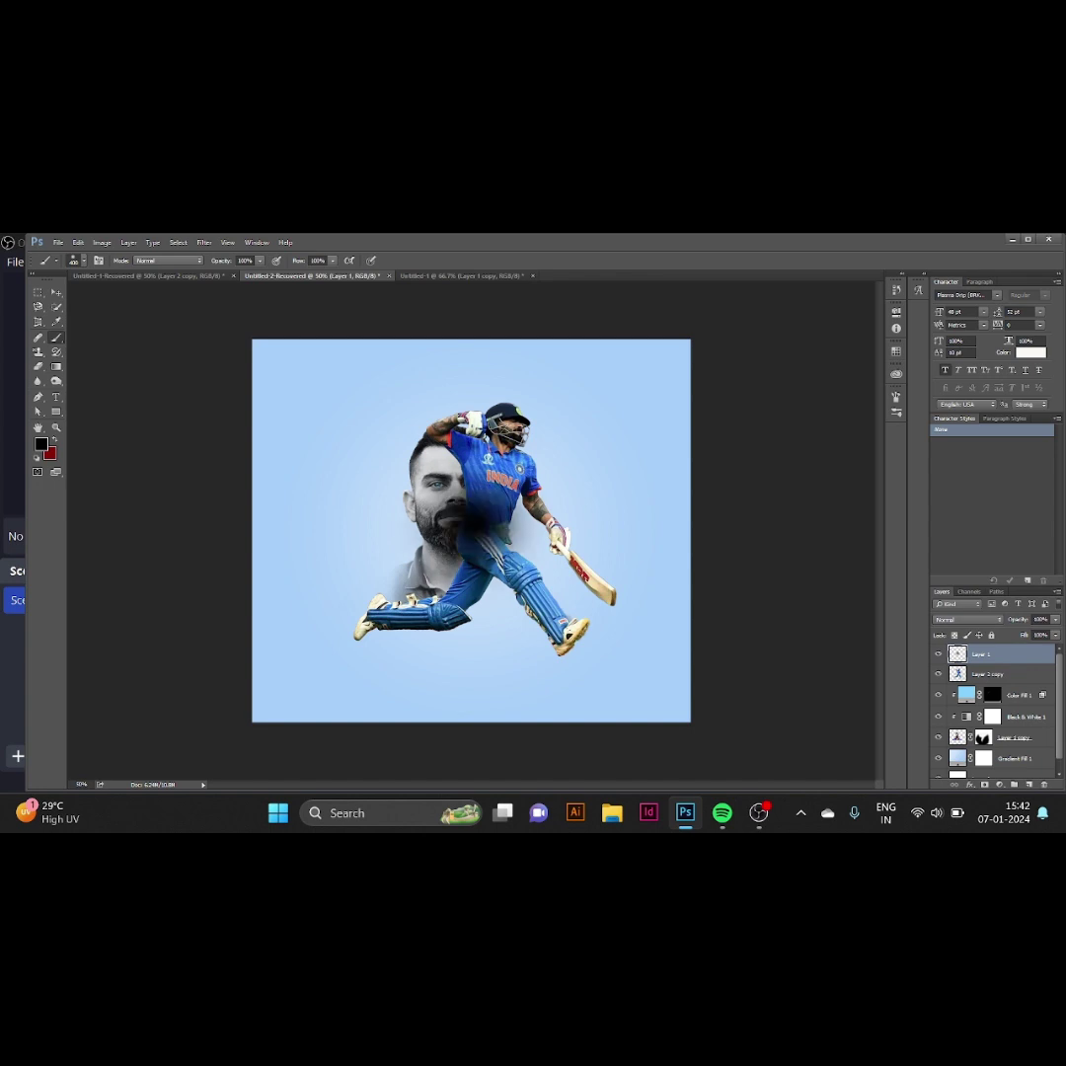
{"action": "key", "text": "v"}
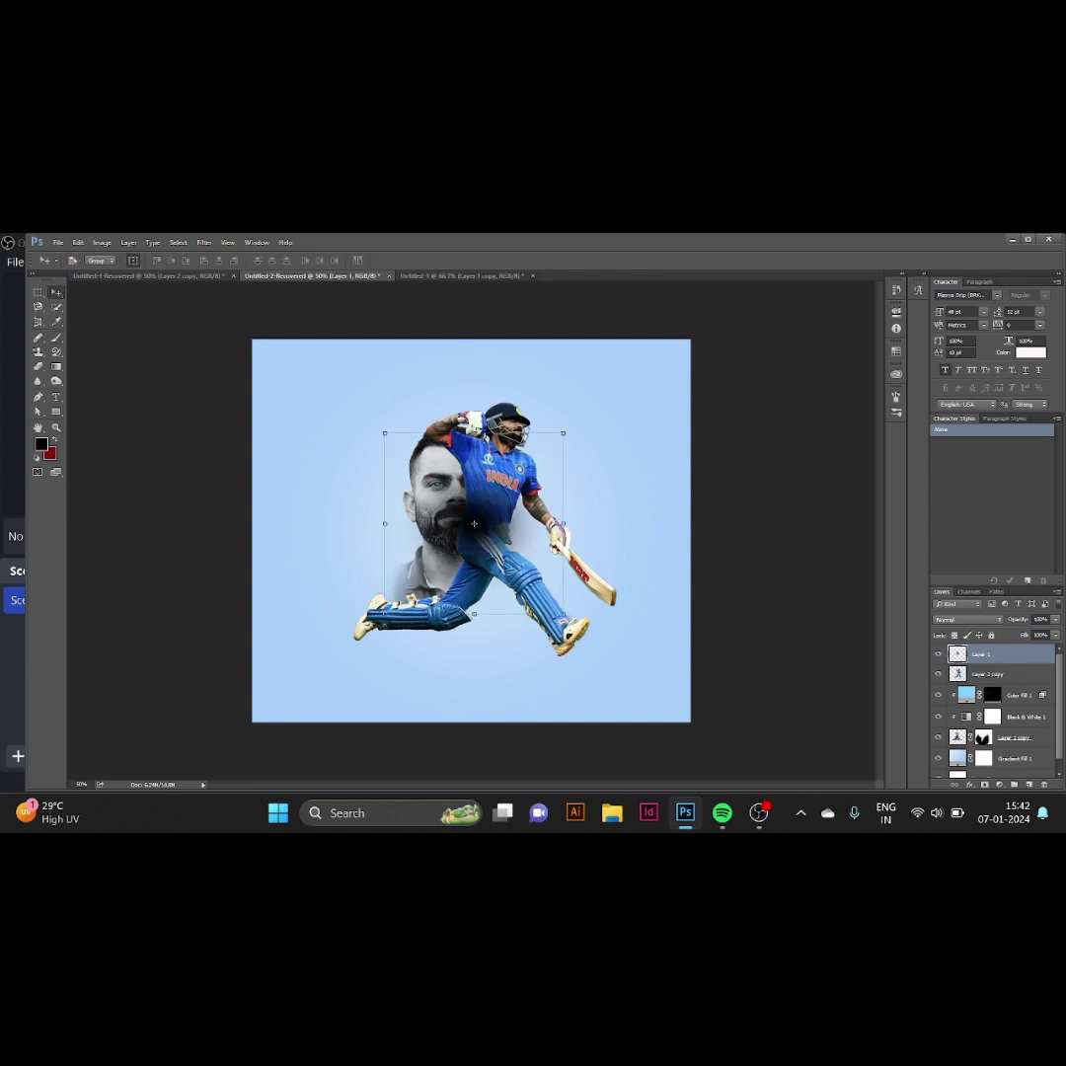
{"action": "left_click_drag", "start_coordinate": [562, 523], "coordinate": [869, 523]}
{"action": "mouse_move", "coordinate": [628, 519]}
{"action": "left_mouse_down"}
{"action": "mouse_move", "coordinate": [514, 587]}
{"action": "mouse_move", "coordinate": [471, 646]}
{"action": "left_mouse_up"}
{"action": "left_click_drag", "start_coordinate": [472, 556], "coordinate": [478, 675]}
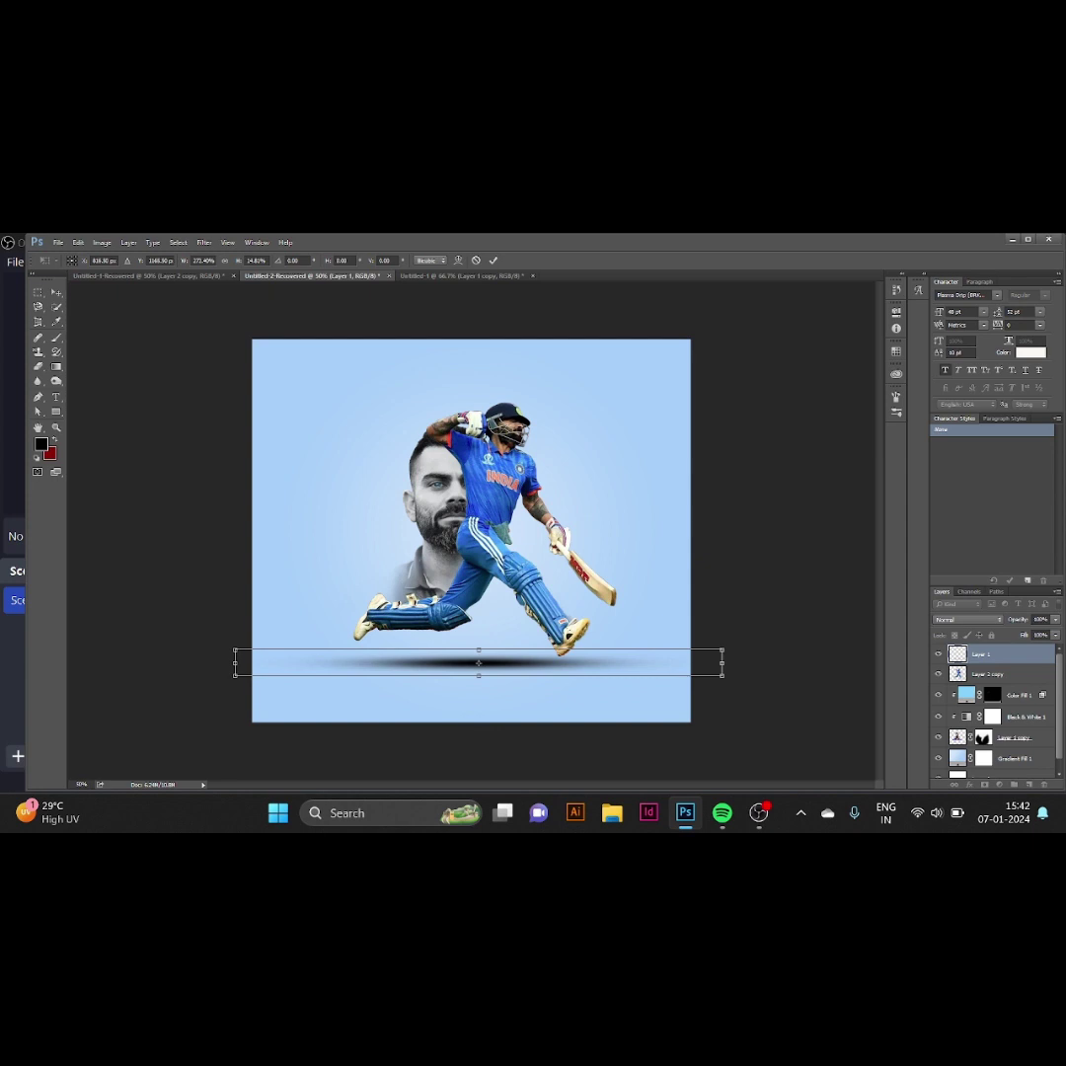
{"action": "left_click_drag", "start_coordinate": [723, 662], "coordinate": [553, 662]}
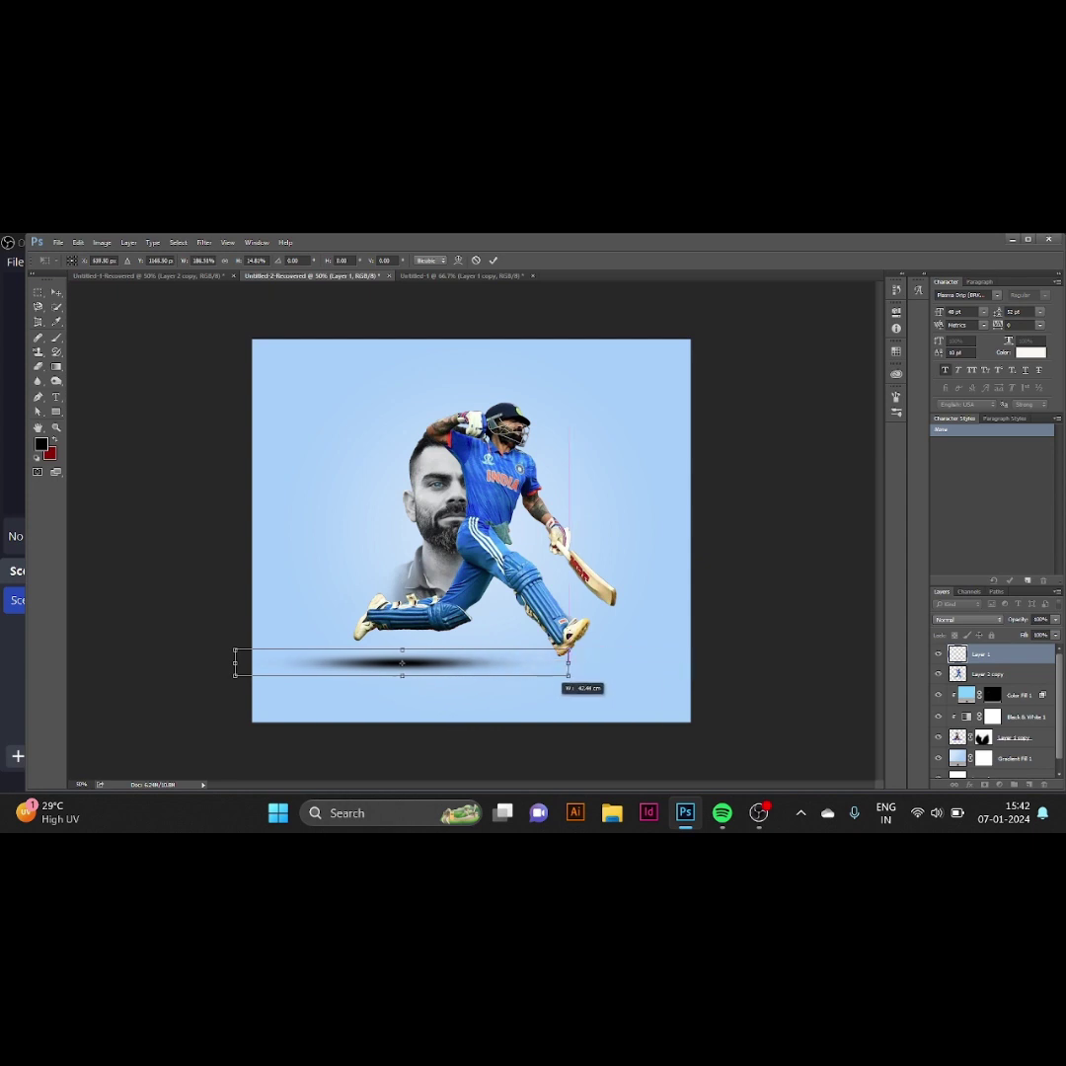
{"action": "left_click_drag", "start_coordinate": [394, 663], "coordinate": [484, 665]}
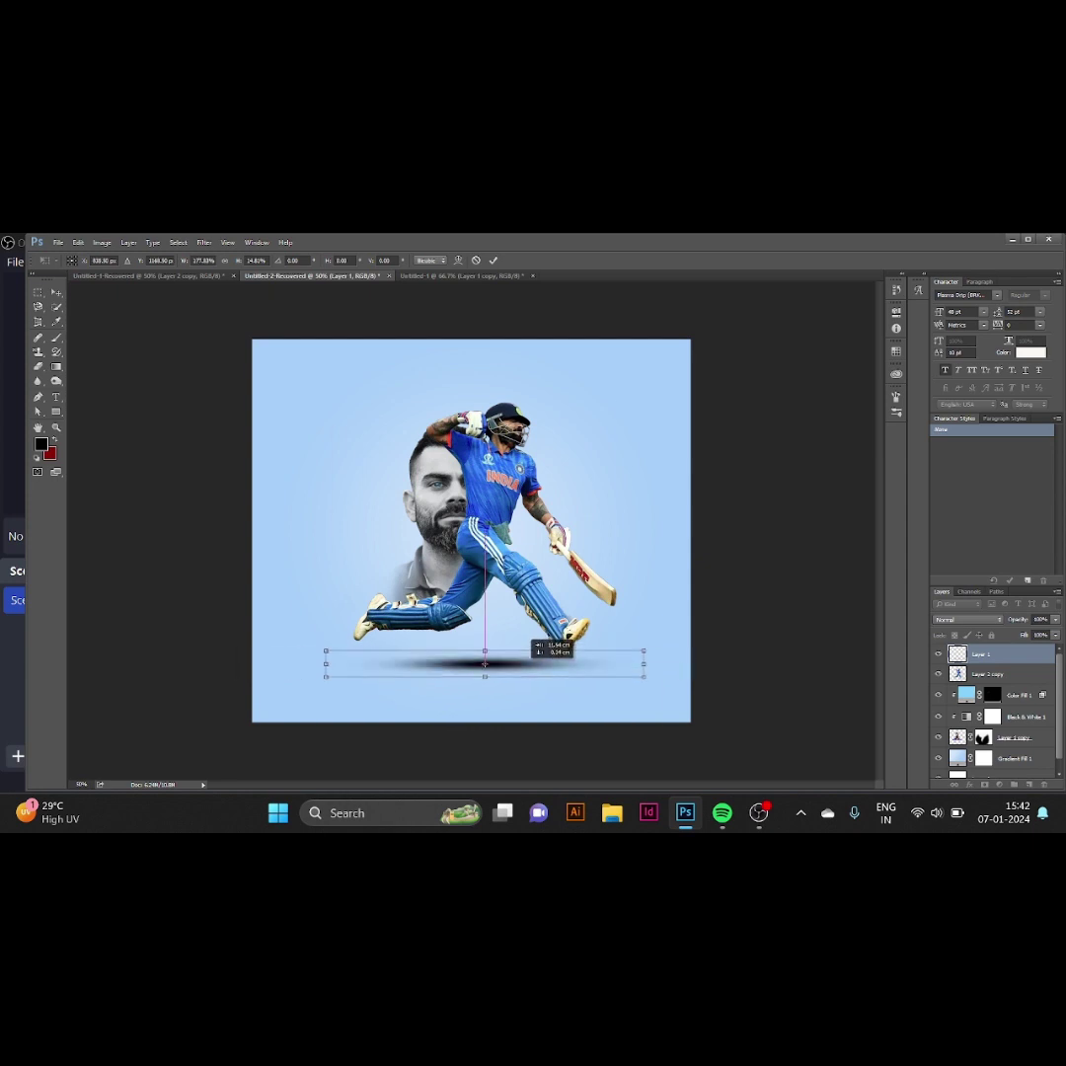
{"action": "left_click_drag", "start_coordinate": [644, 663], "coordinate": [595, 664]}
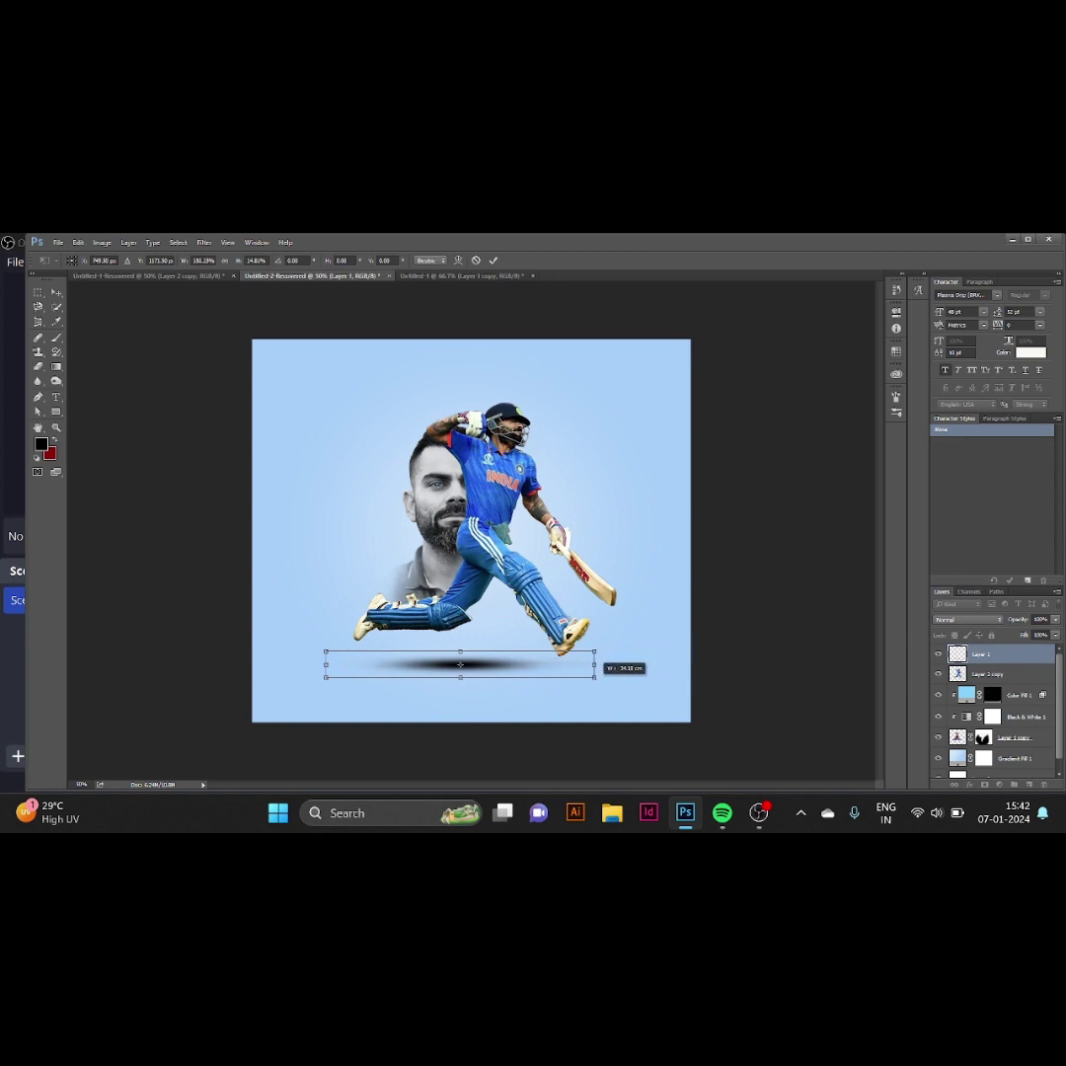
{"action": "mouse_move", "coordinate": [460, 652]}
{"action": "left_mouse_down"}
{"action": "mouse_move", "coordinate": [460, 663]}
{"action": "mouse_move", "coordinate": [527, 665]}
{"action": "mouse_move", "coordinate": [519, 665]}
{"action": "left_mouse_up"}
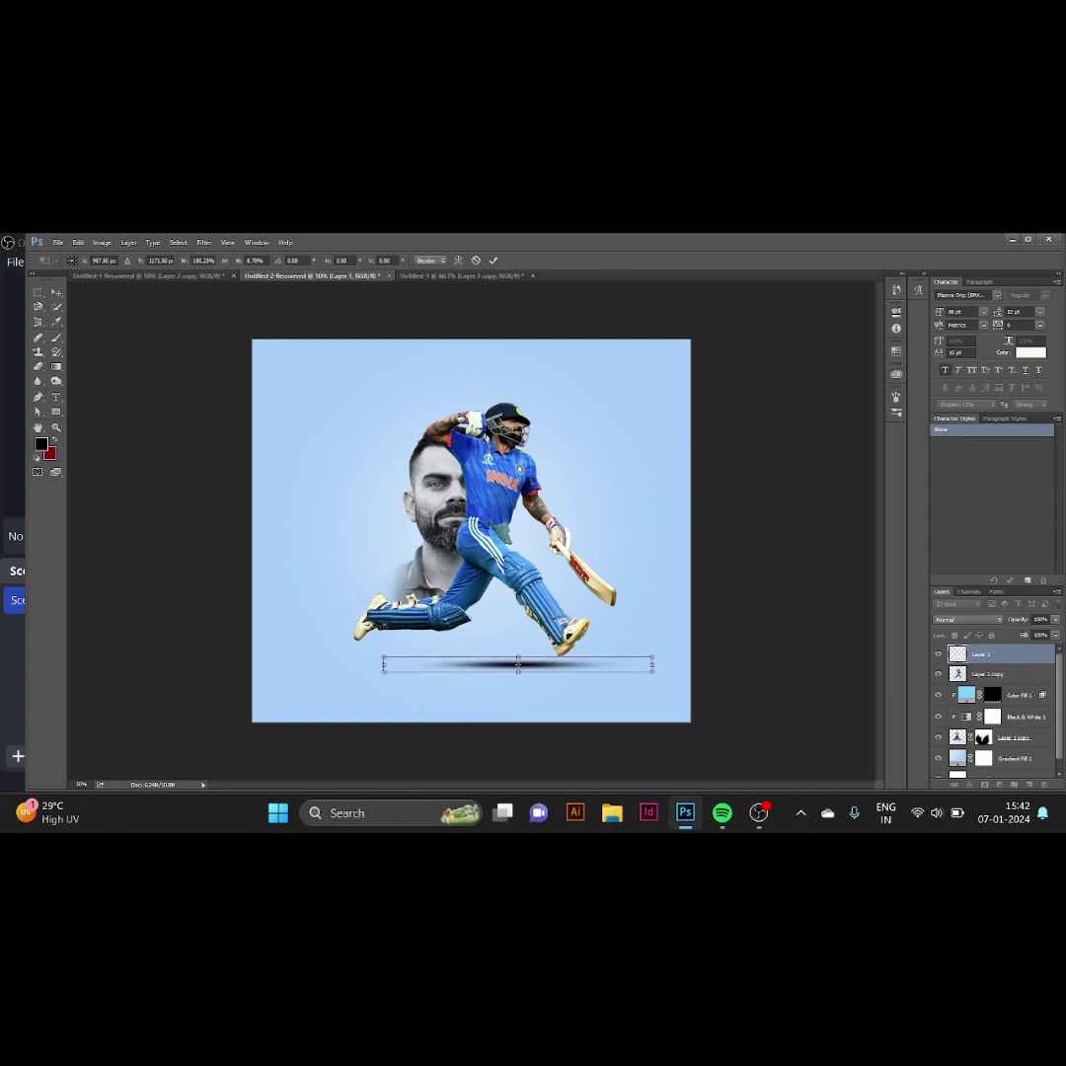
{"action": "key", "text": "Return"}
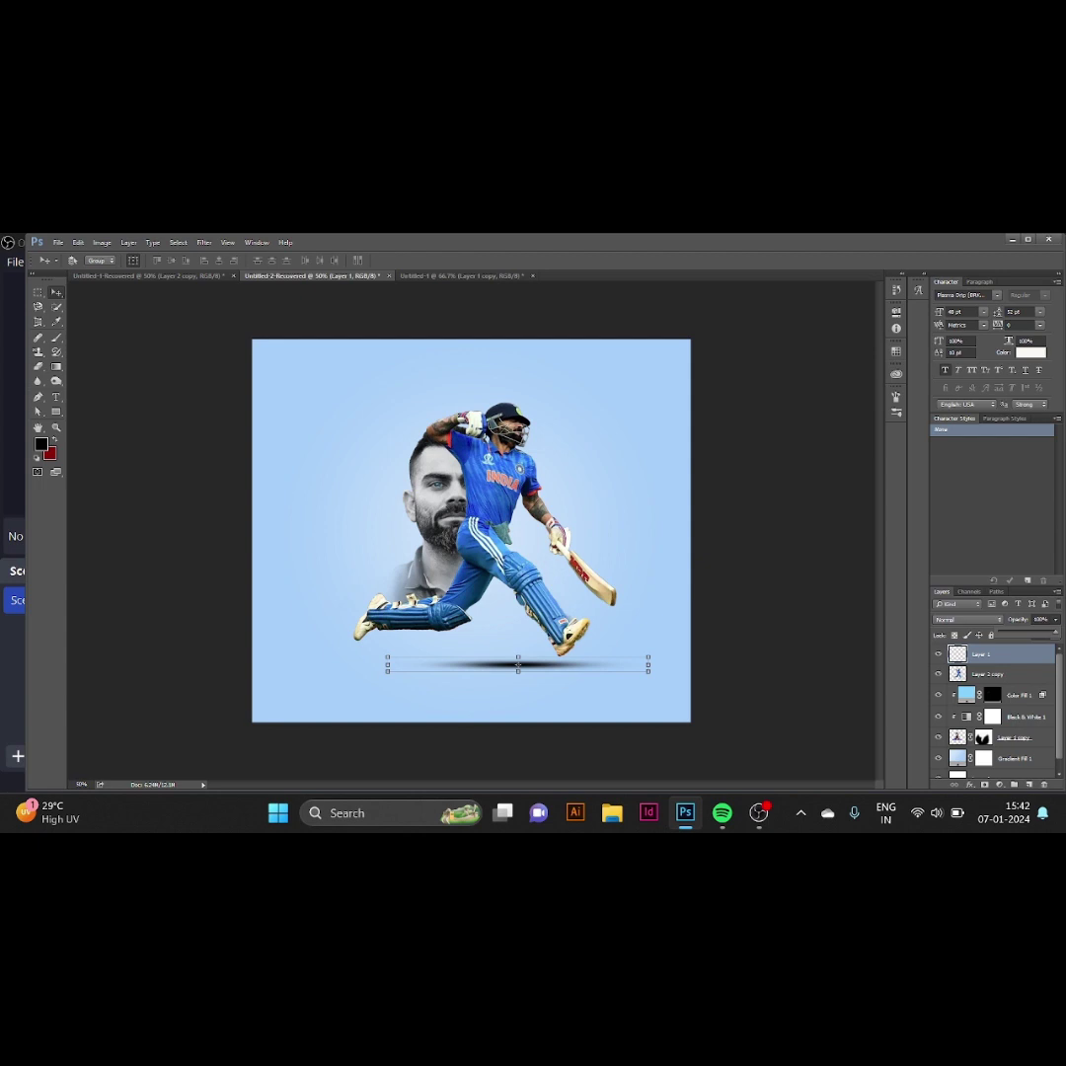
Lower the shadow layer's opacity to 62% and narrow it slightly beneath the feet
{"action": "left_click_drag", "start_coordinate": [1055, 633], "coordinate": [1034, 633]}
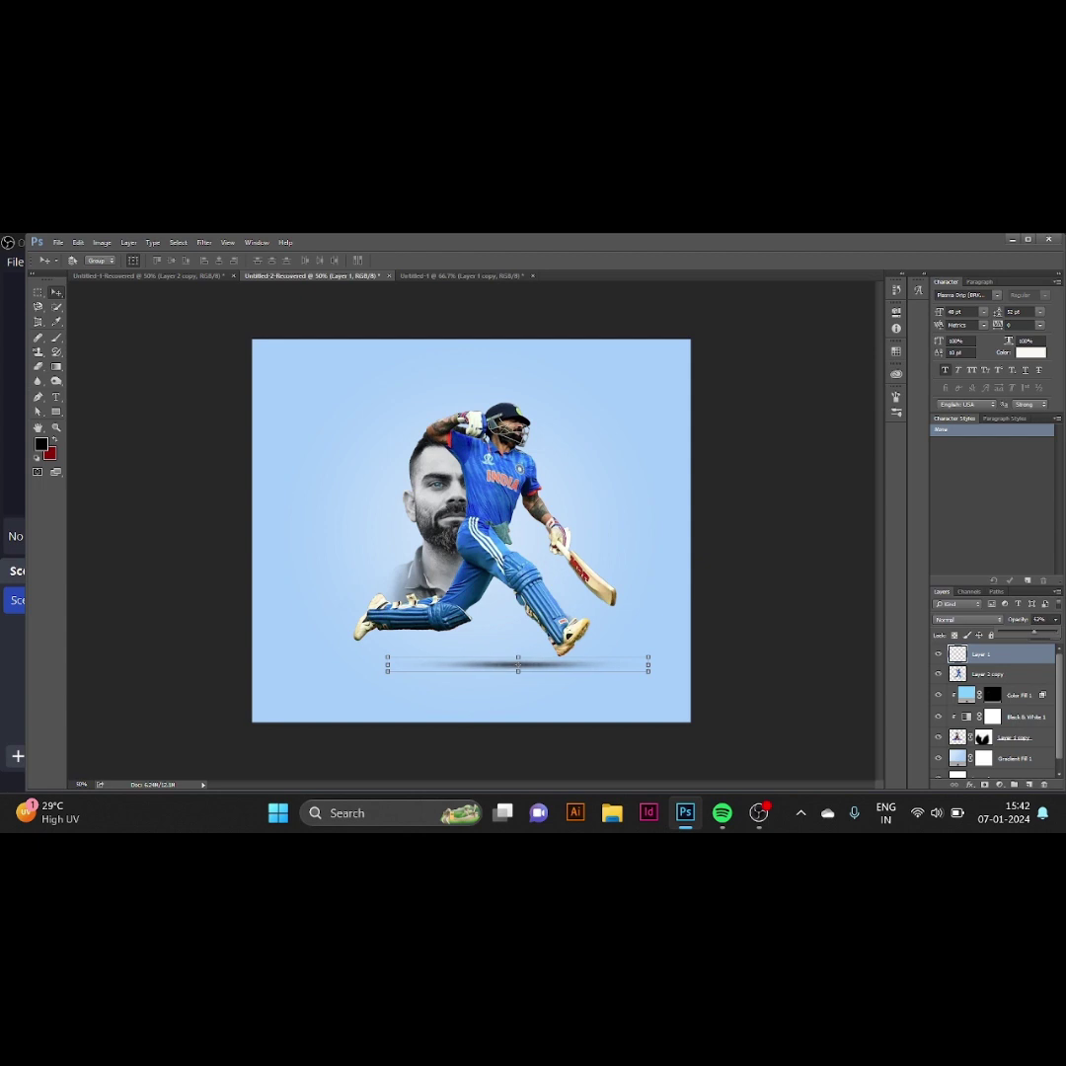
{"action": "left_click_drag", "start_coordinate": [648, 663], "coordinate": [608, 664]}
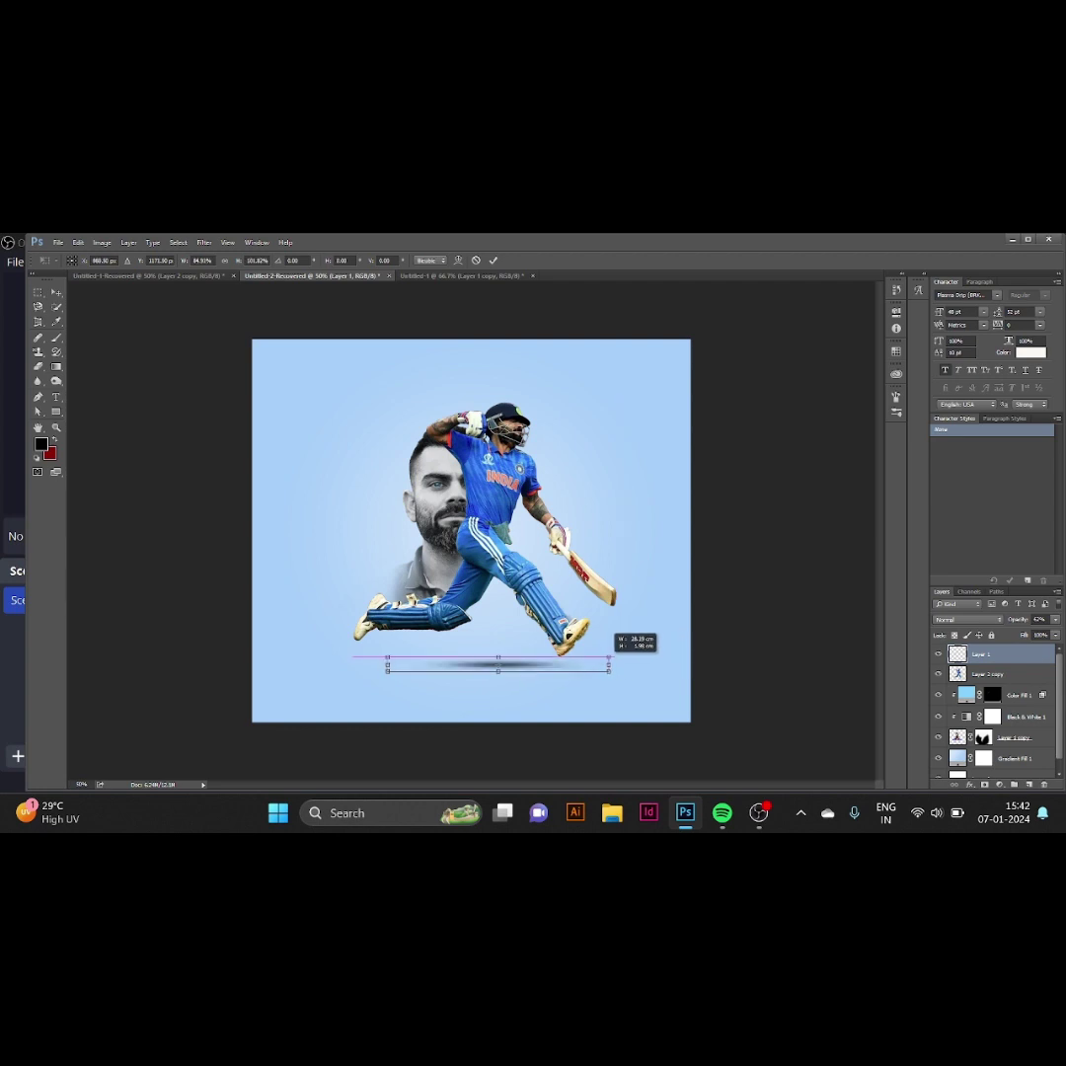
{"action": "left_click_drag", "start_coordinate": [575, 663], "coordinate": [601, 659]}
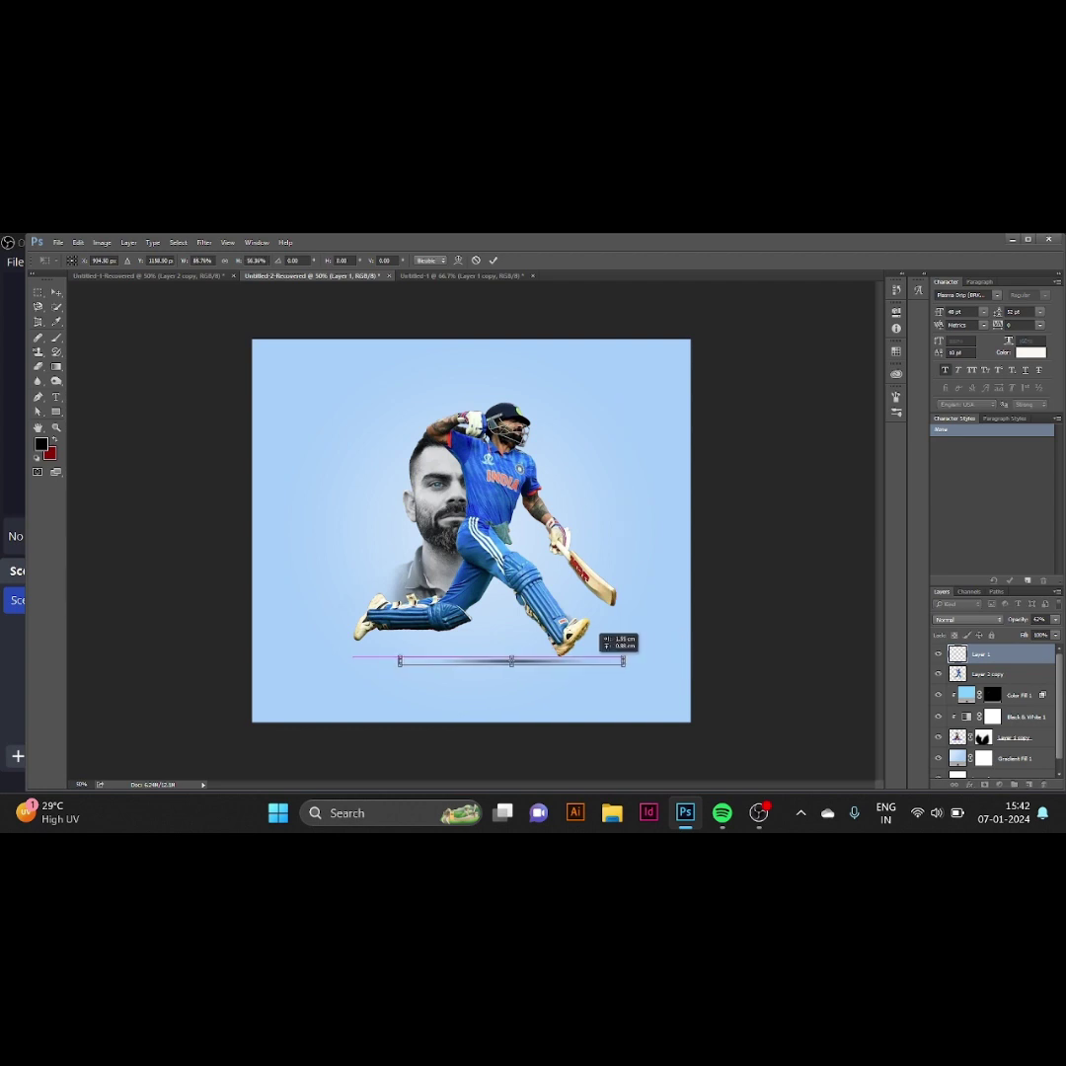
{"action": "key", "text": "Return"}
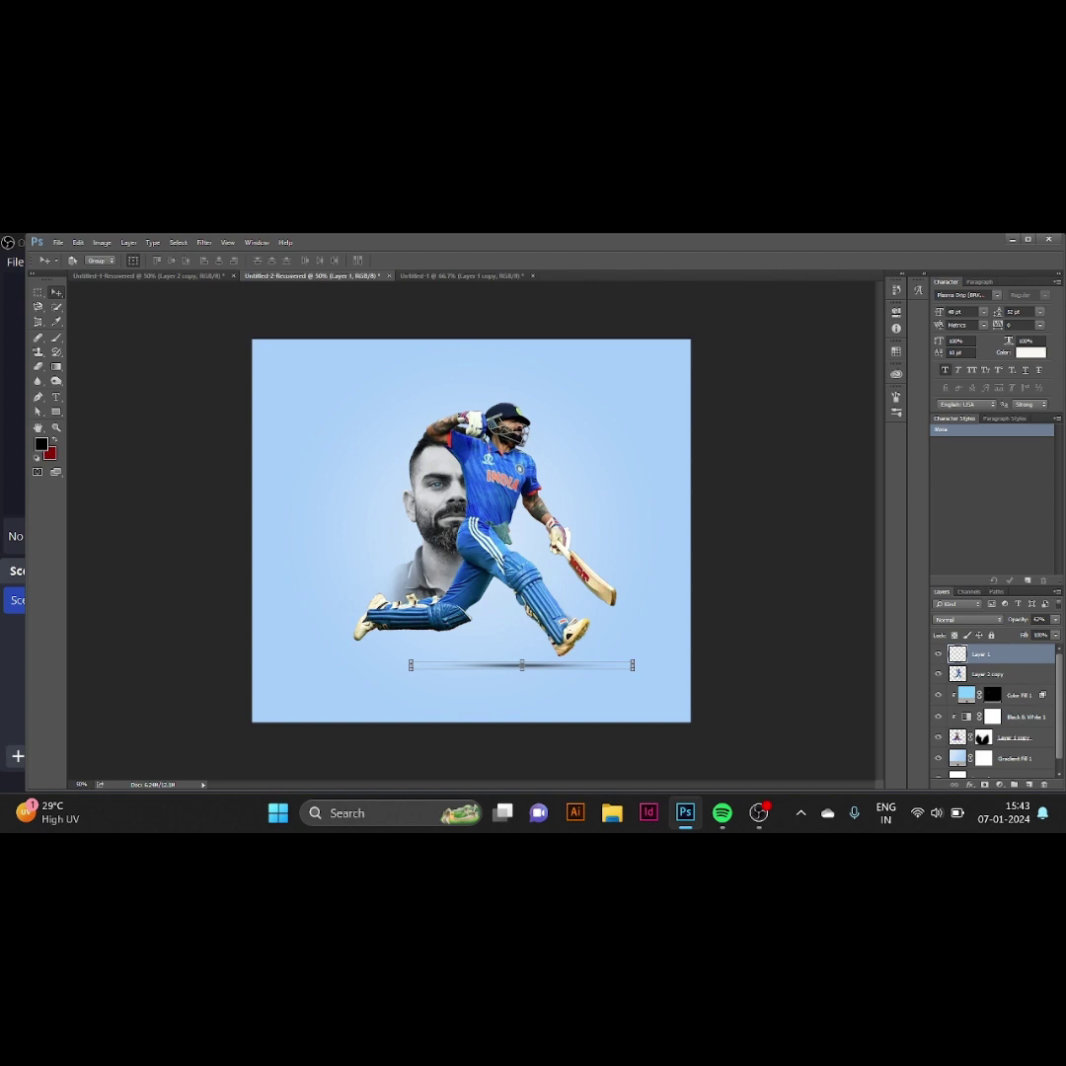
{"action": "left_click", "coordinate": [1016, 695]}
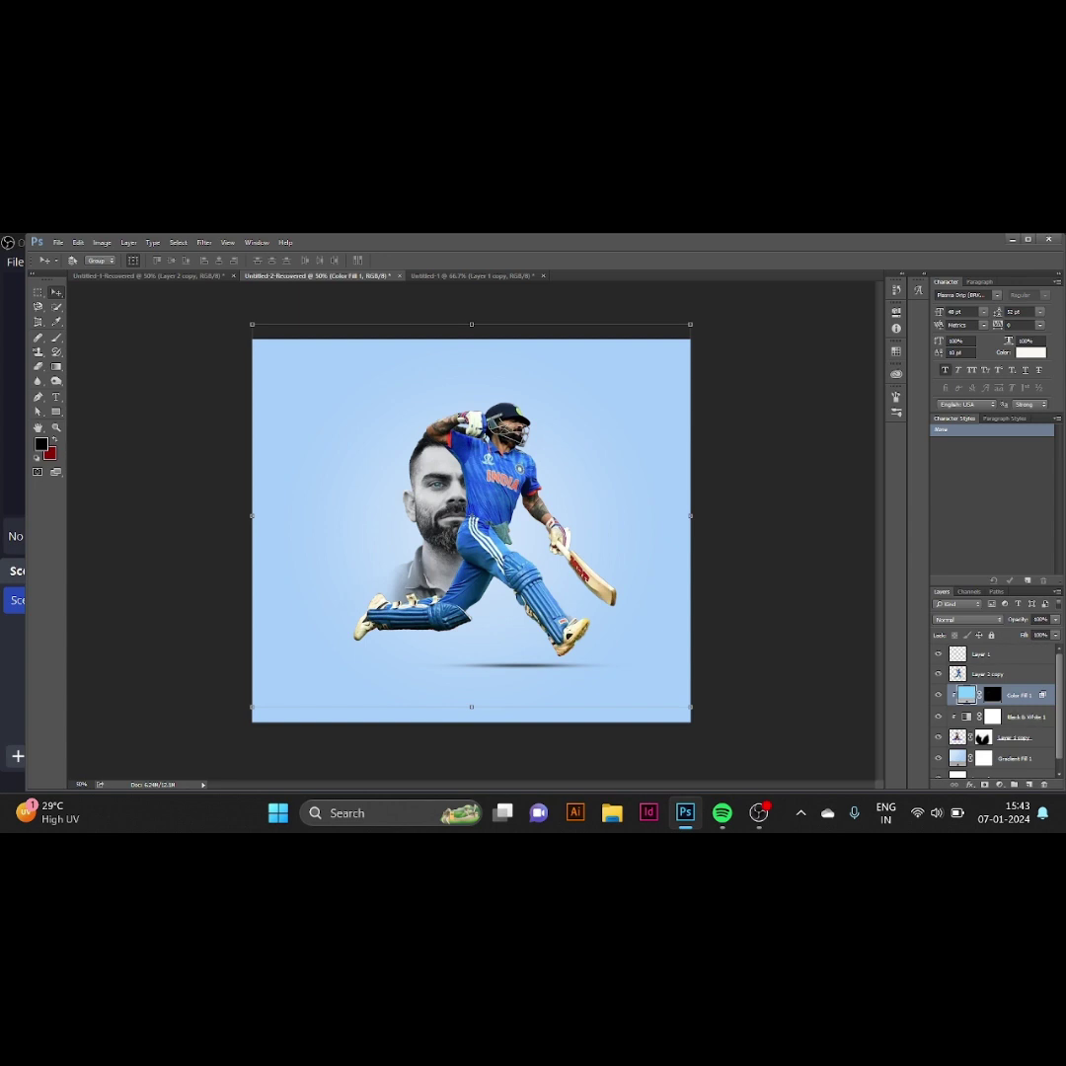
Add a Hue/Saturation layer above Layer 2 copy with lower Lightness, slightly higher Saturation, hue 0
{"action": "left_click", "coordinate": [987, 674]}
{"action": "left_click", "coordinate": [999, 785]}
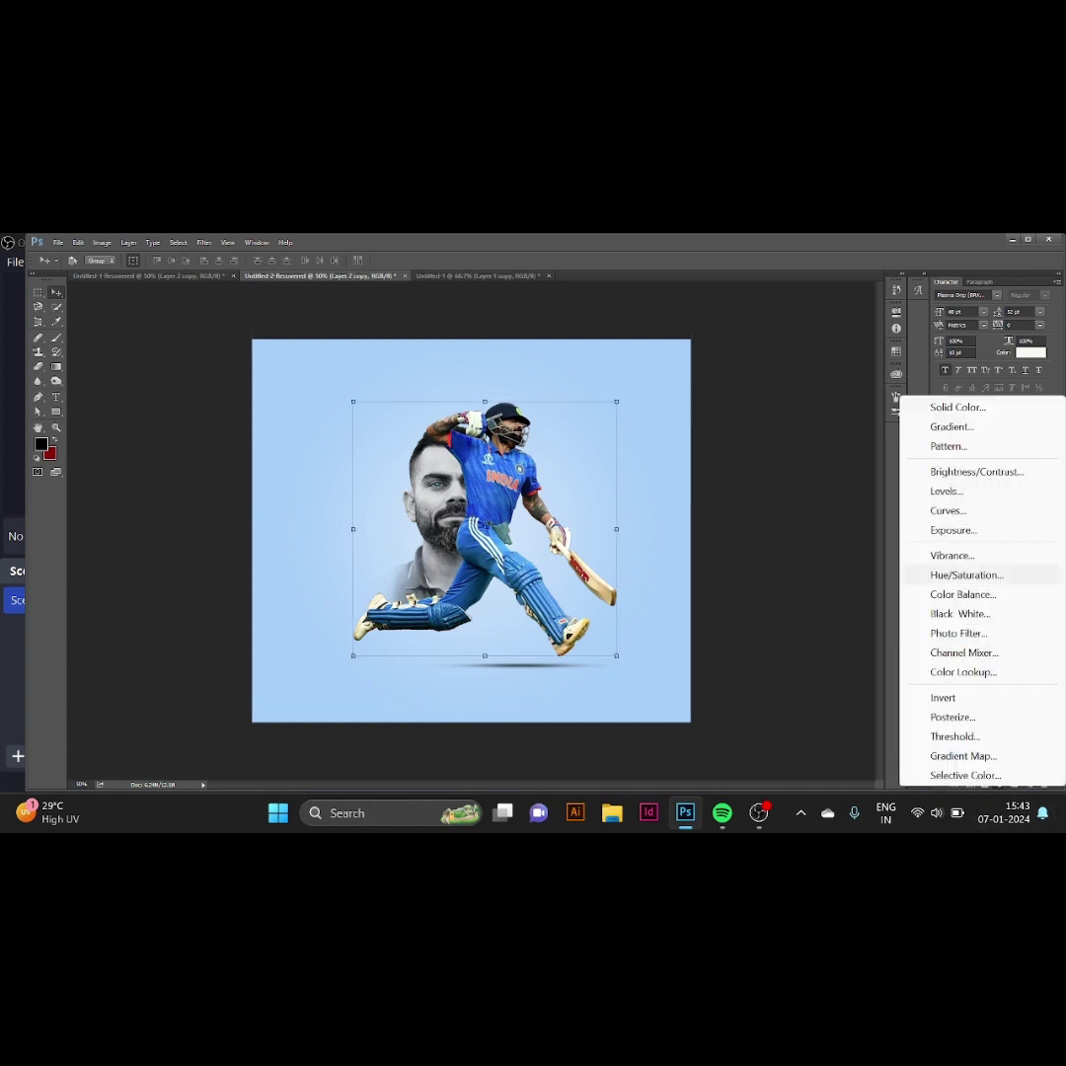
{"action": "left_click", "coordinate": [966, 575]}
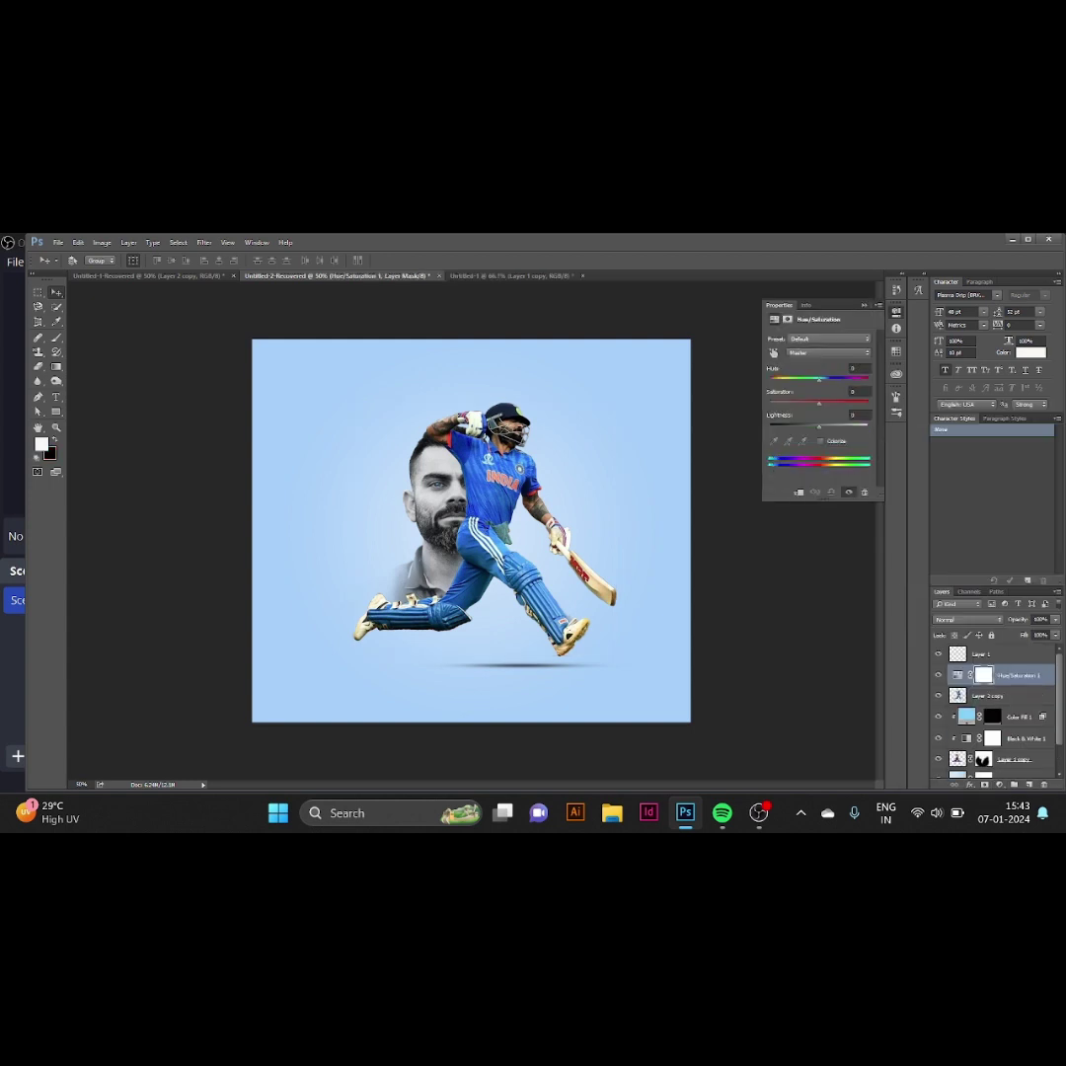
{"action": "left_click_drag", "start_coordinate": [819, 427], "coordinate": [810, 426]}
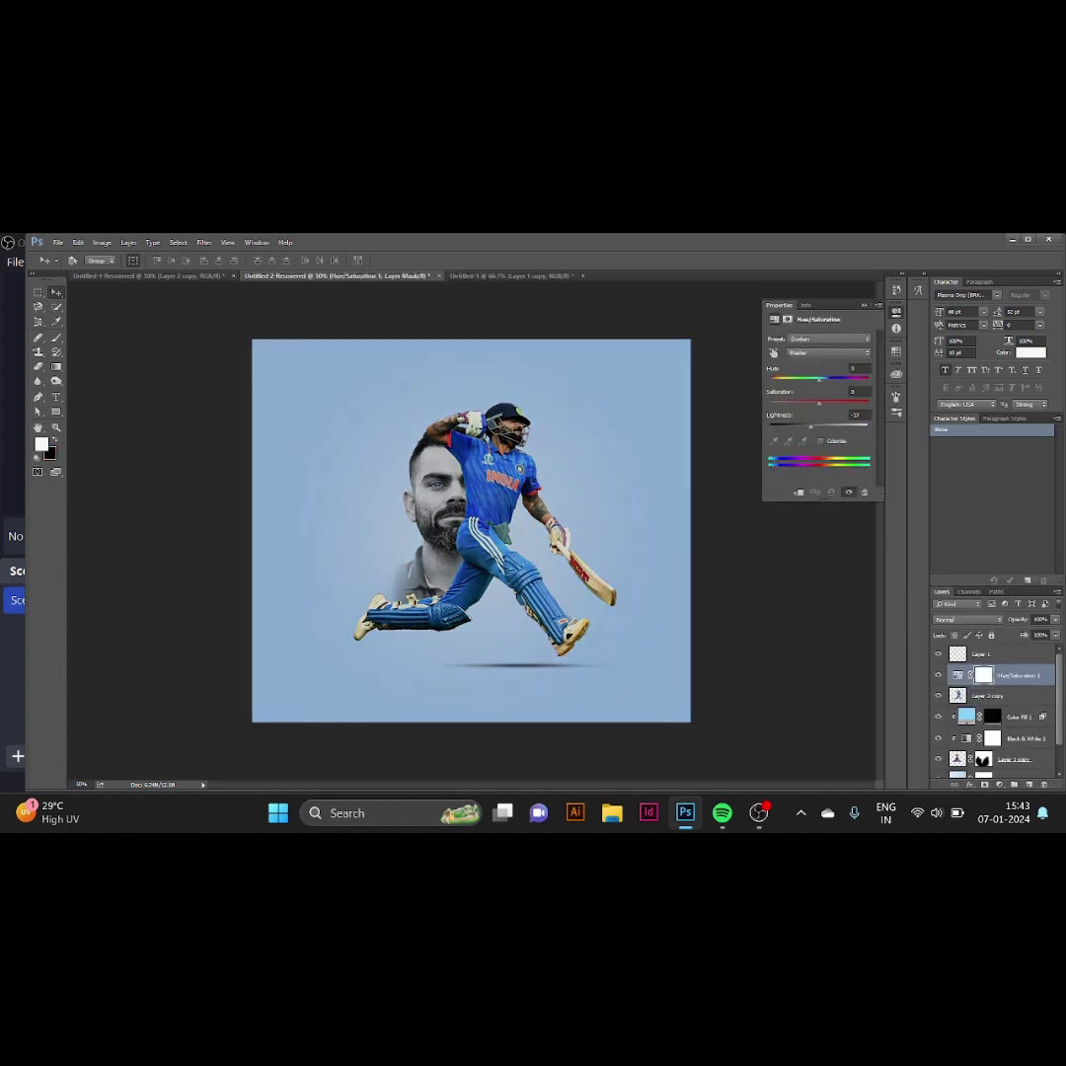
{"action": "key", "text": "ctrl+alt+g"}
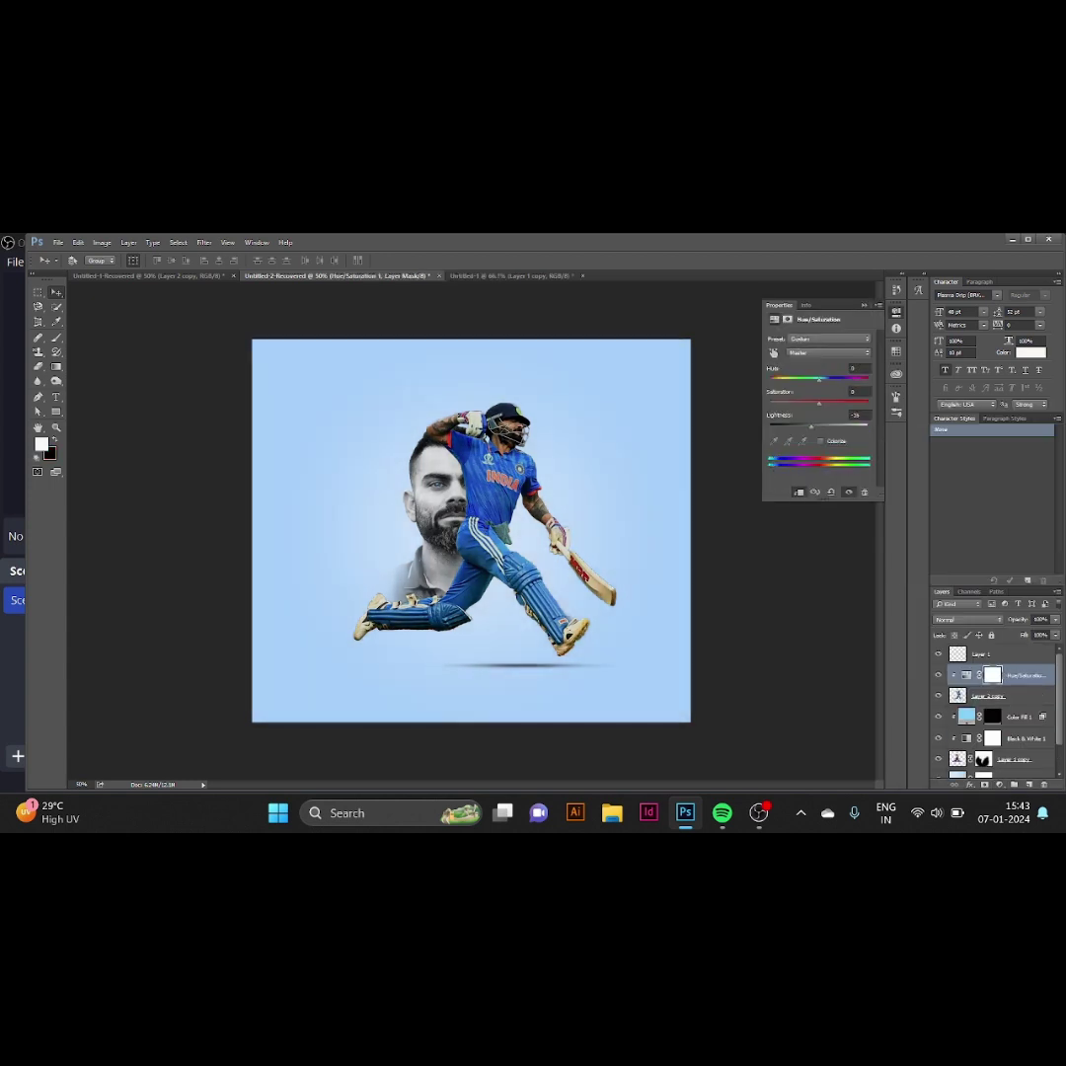
{"action": "key", "text": "ctrl+alt+g"}
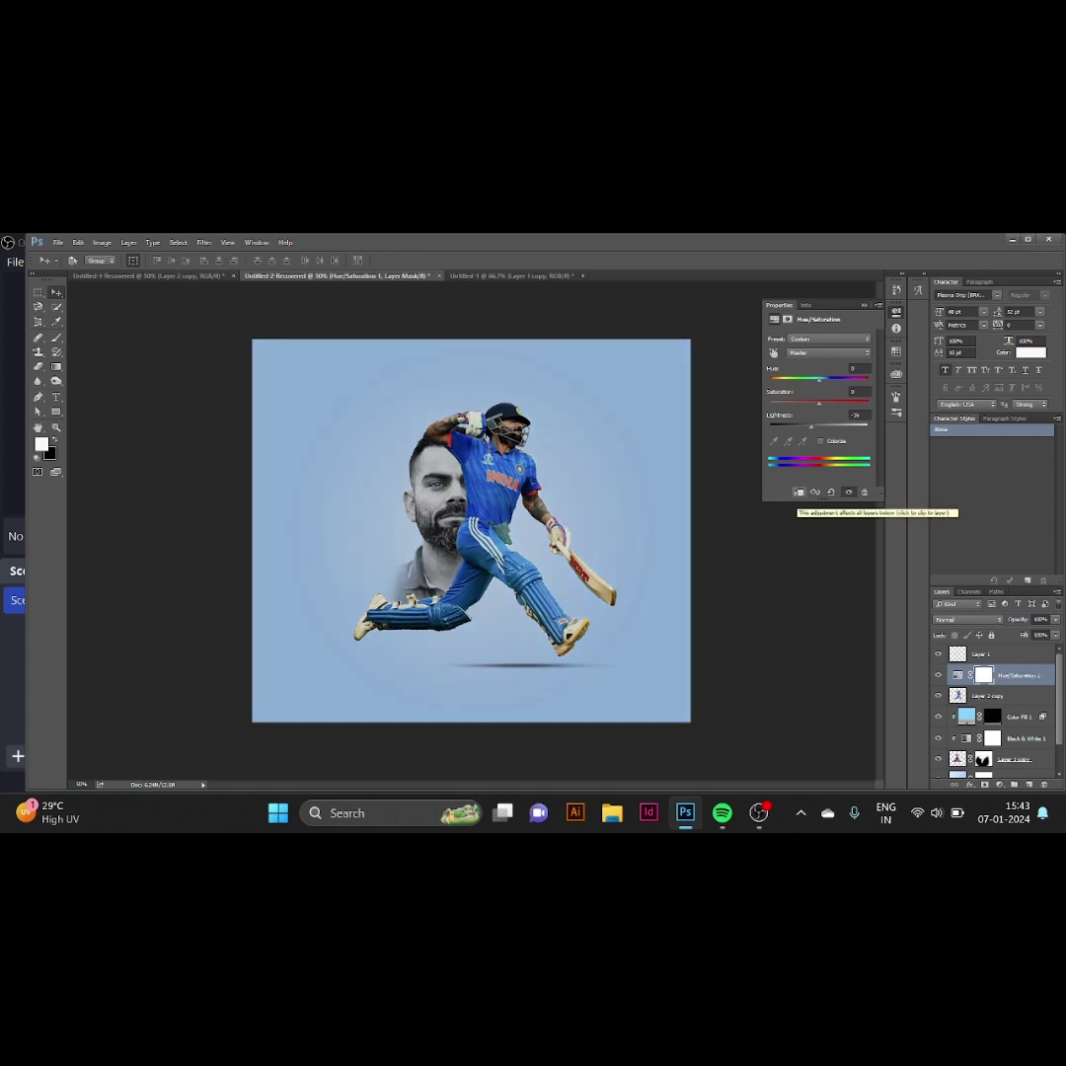
{"action": "left_click_drag", "start_coordinate": [818, 403], "coordinate": [823, 403]}
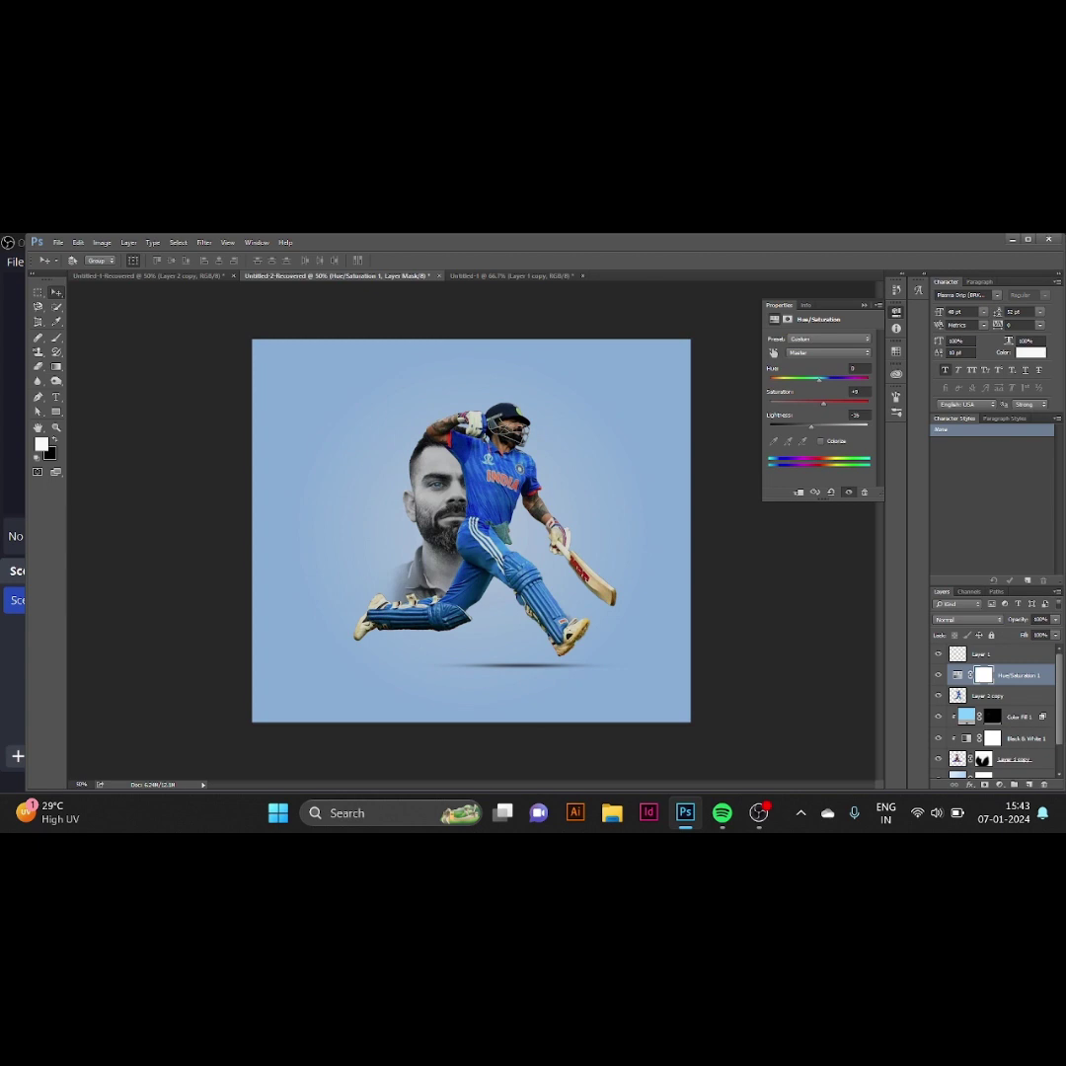
{"action": "mouse_move", "coordinate": [818, 379]}
{"action": "left_mouse_down"}
{"action": "mouse_move", "coordinate": [789, 380]}
{"action": "mouse_move", "coordinate": [821, 379]}
{"action": "left_mouse_up"}
{"action": "left_click_drag", "start_coordinate": [818, 379], "coordinate": [815, 379]}
{"action": "left_click", "coordinate": [729, 257]}
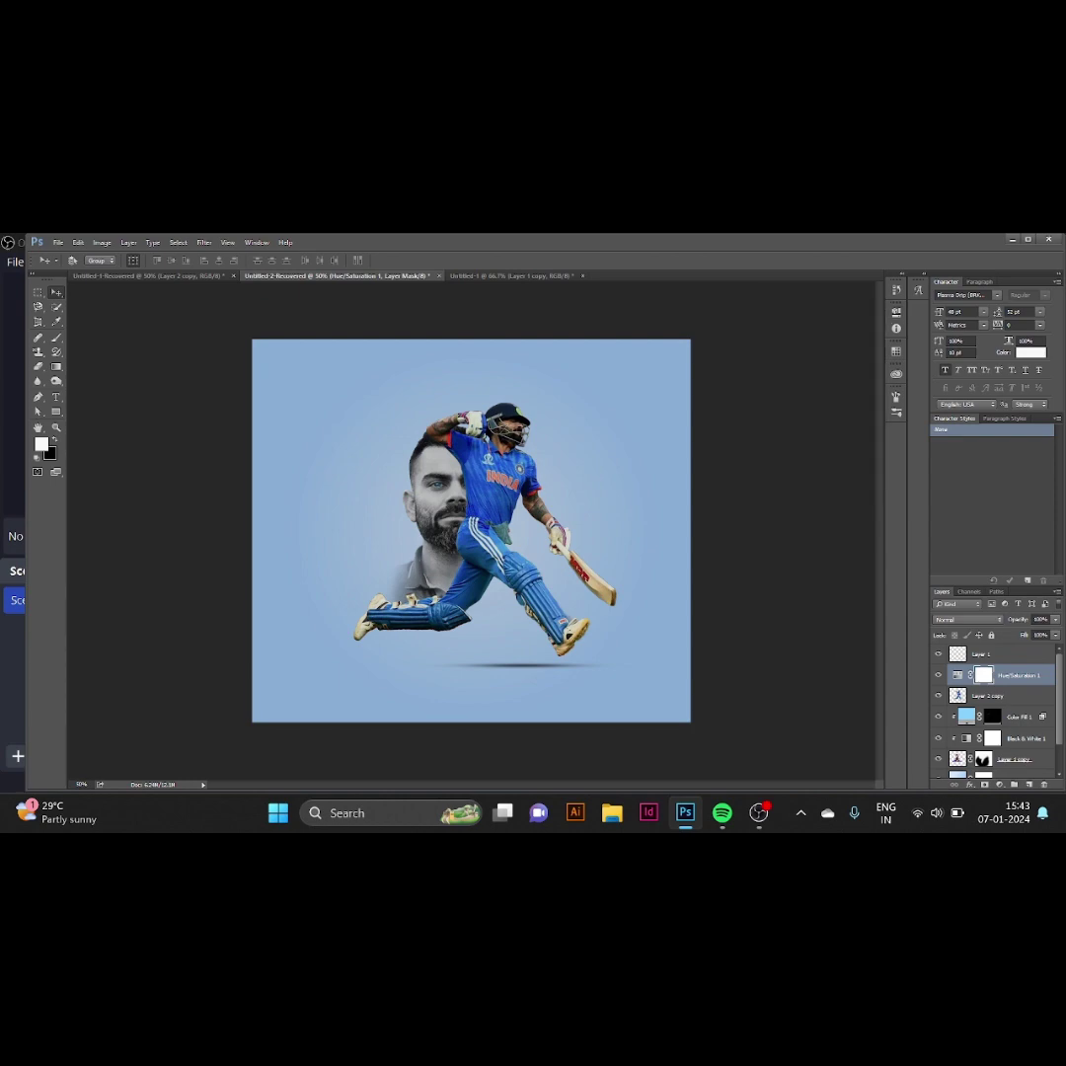